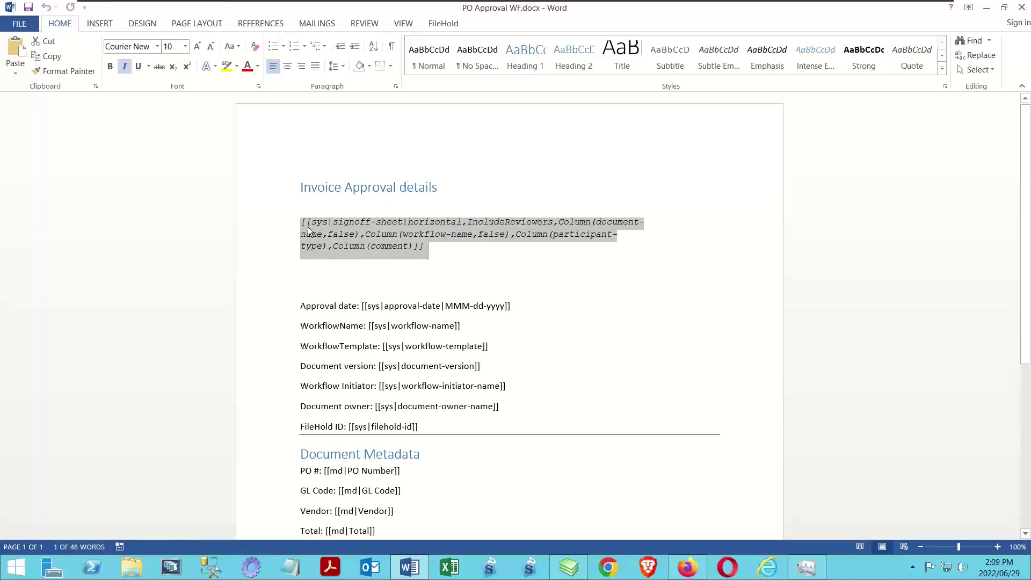
Deselect the Fiscal Year field code in the Word template and switch to the FileHold client
{"action": "left_click", "coordinate": [292, 246]}
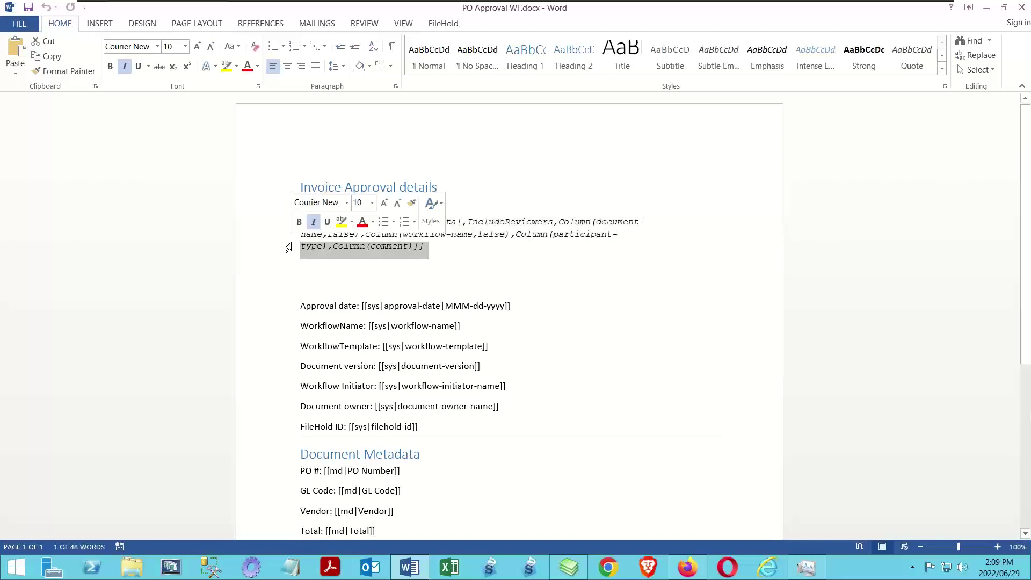
{"action": "left_click", "coordinate": [325, 284]}
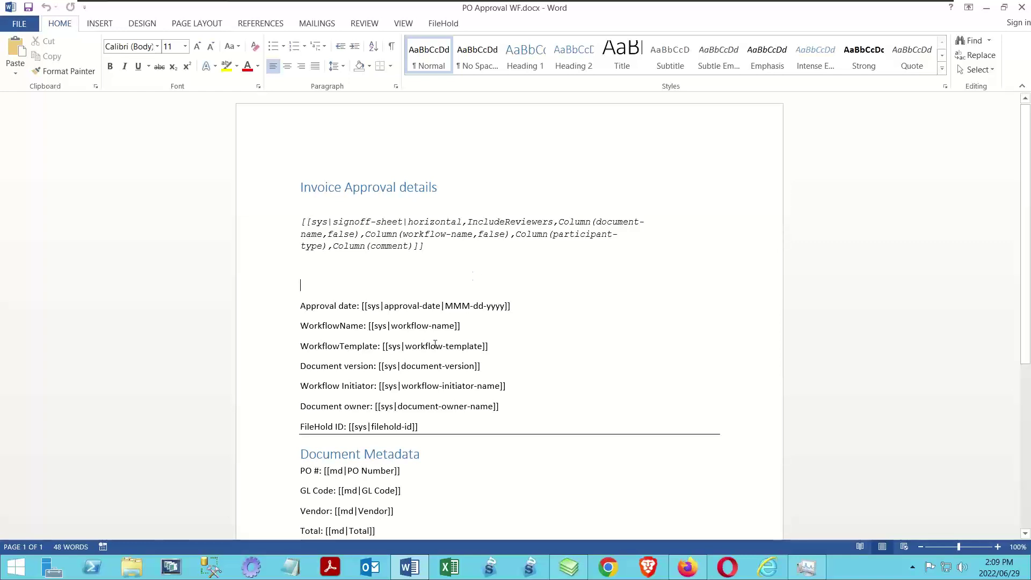
{"action": "scroll", "coordinate": [346, 262], "scroll_direction": "down", "scroll_amount": 2}
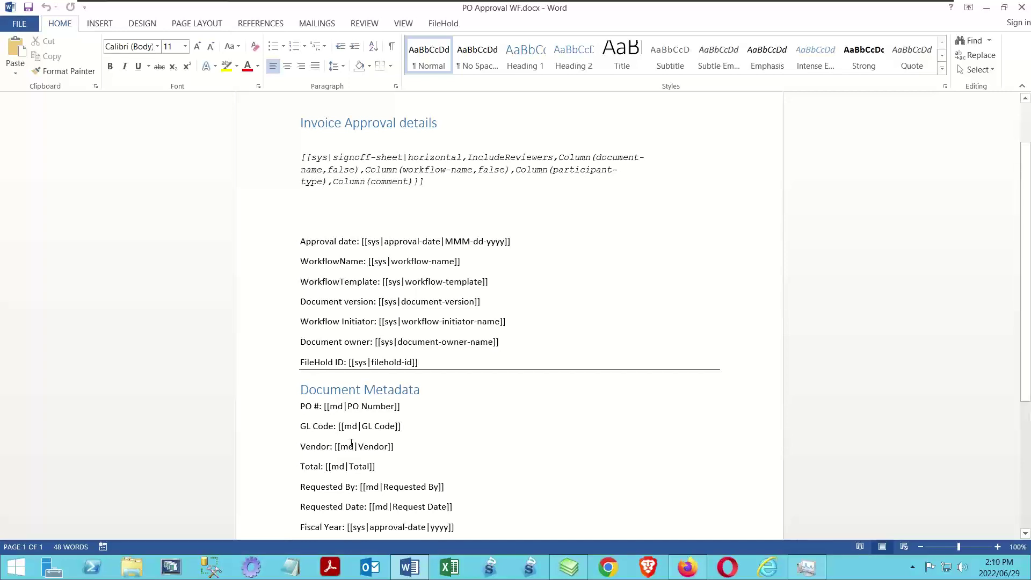
{"action": "scroll", "coordinate": [440, 438], "scroll_direction": "down", "scroll_amount": 1}
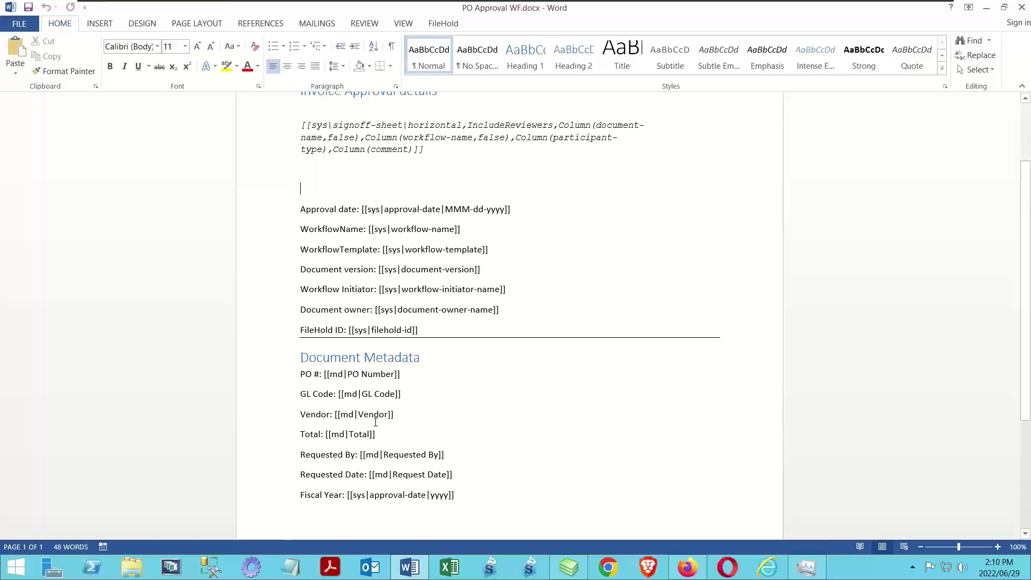
{"action": "left_click", "coordinate": [569, 570]}
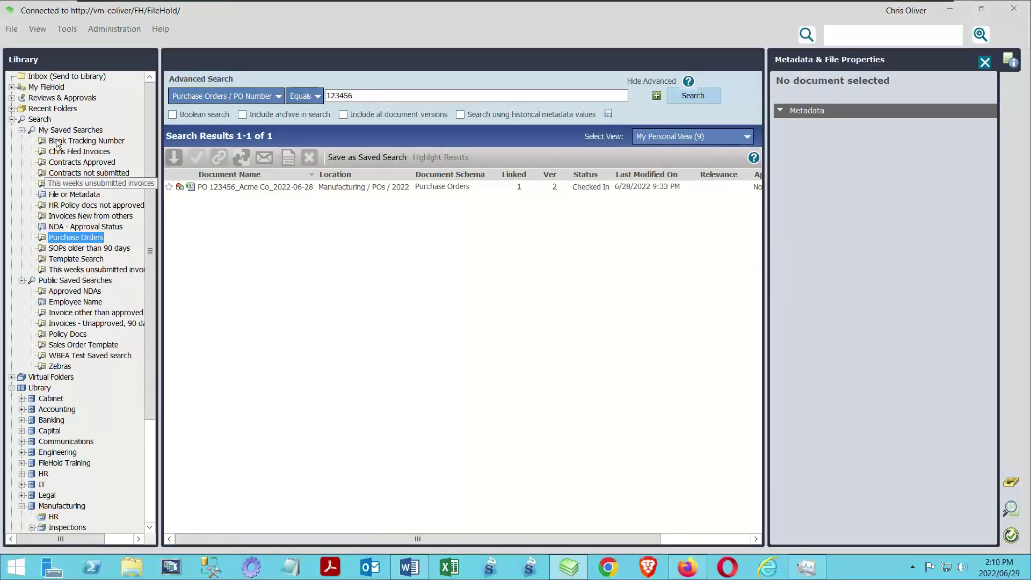
Select PO 123456_Acme Co_2022-06-28 to view its properties, then close the PO Approval WF template in Word
{"action": "left_click", "coordinate": [203, 188]}
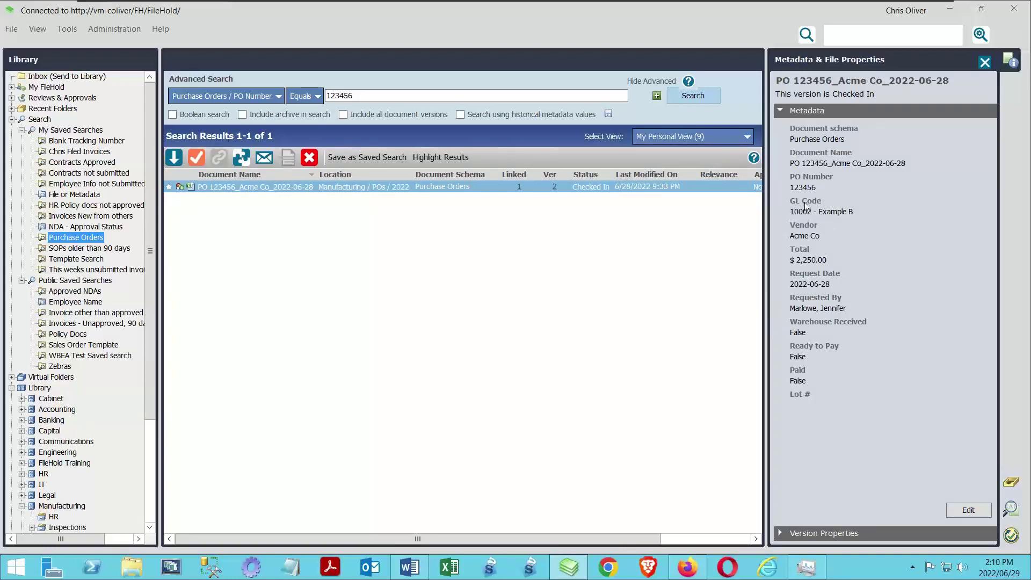
{"action": "left_click", "coordinate": [409, 567]}
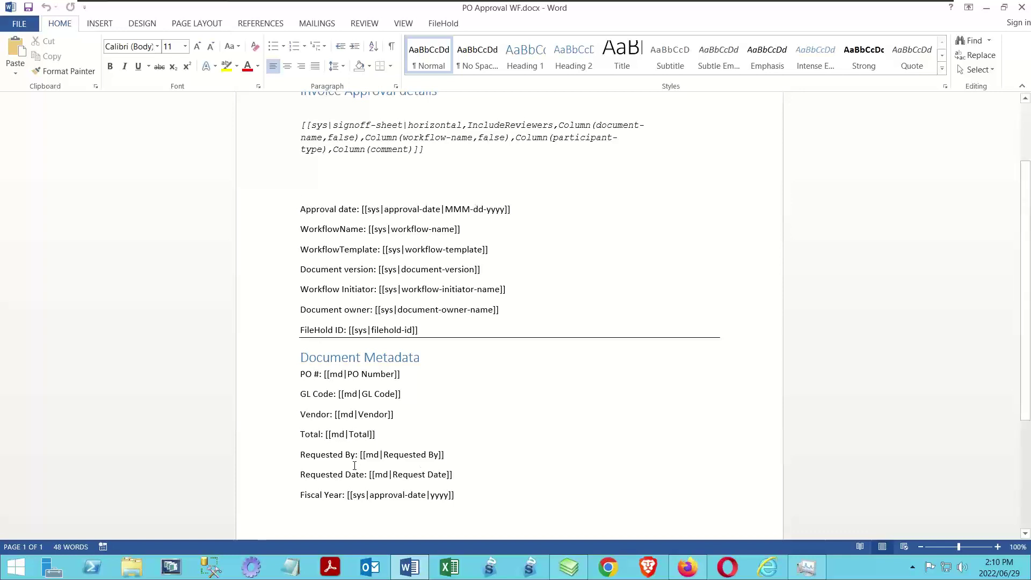
{"action": "left_click", "coordinate": [1022, 7]}
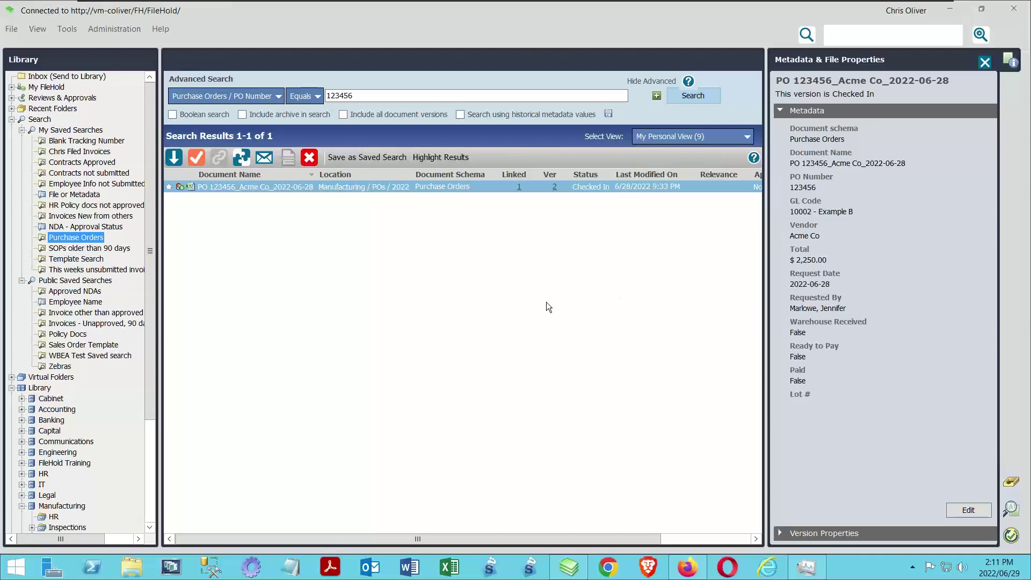
{"action": "left_click", "coordinate": [109, 28]}
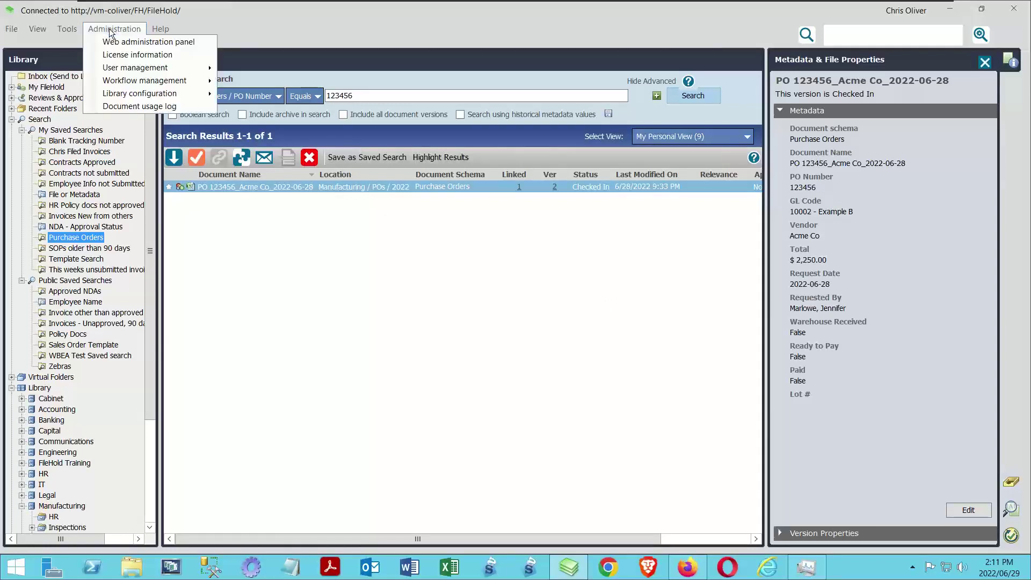
{"action": "mouse_move", "coordinate": [177, 93]}
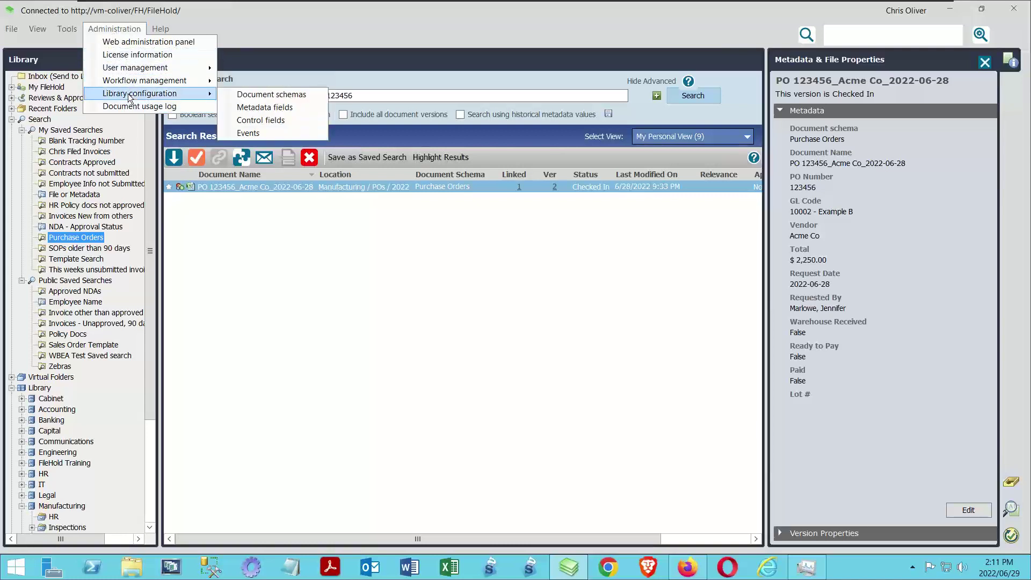
{"action": "left_click", "coordinate": [291, 93]}
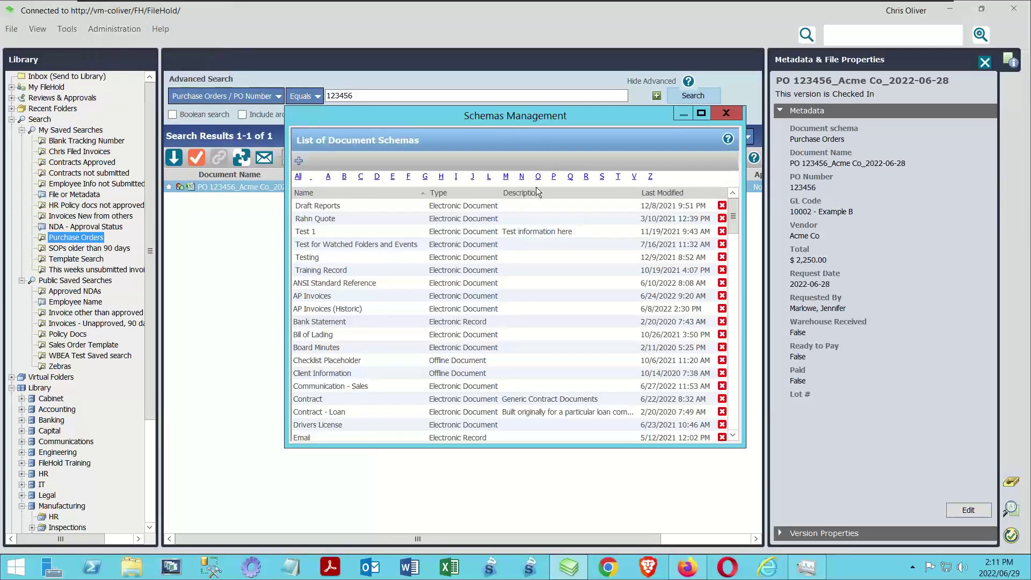
{"action": "left_click", "coordinate": [554, 177]}
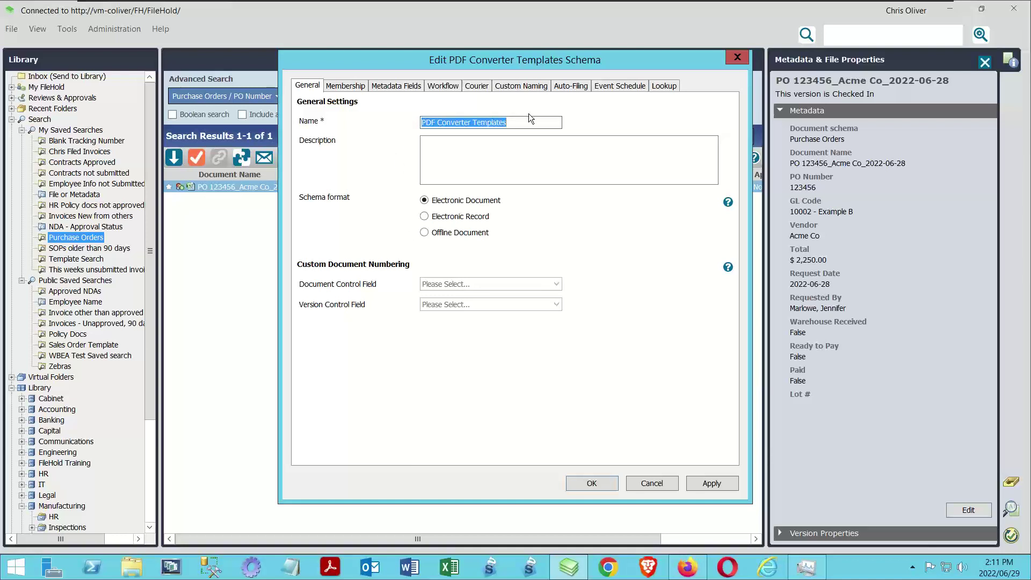
{"action": "left_click", "coordinate": [343, 86]}
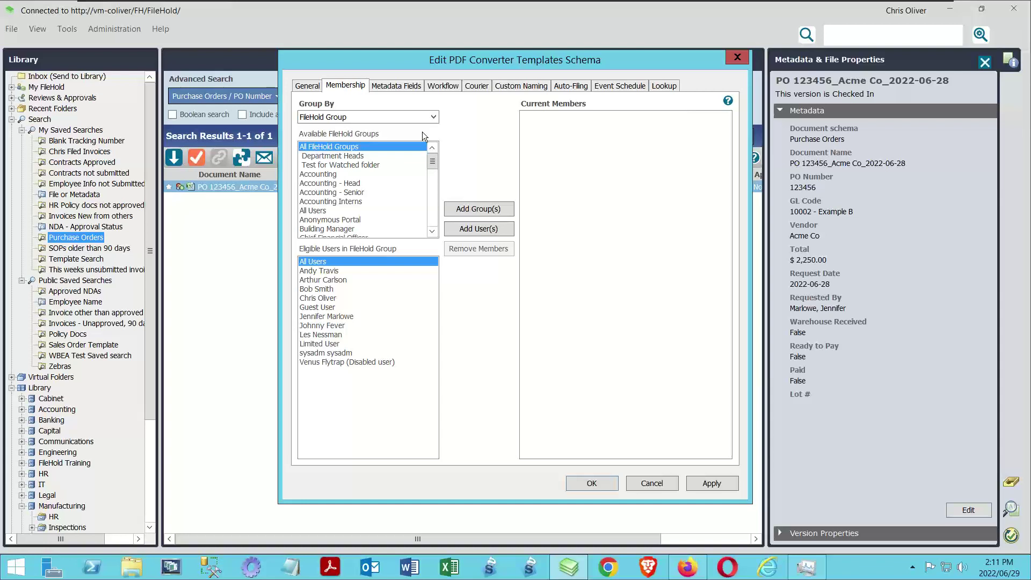
{"action": "left_click", "coordinate": [407, 87]}
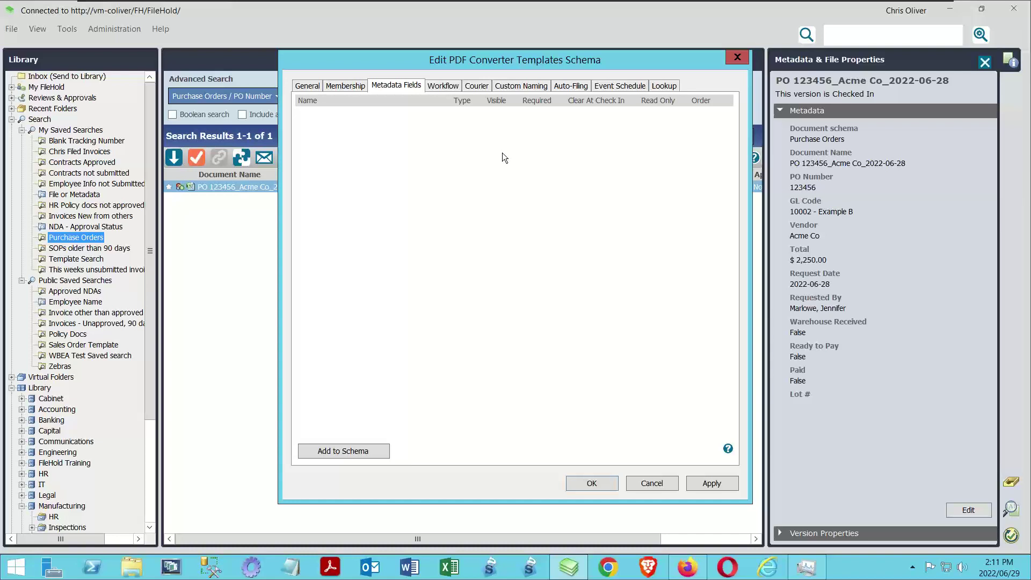
{"action": "left_click", "coordinate": [445, 87]}
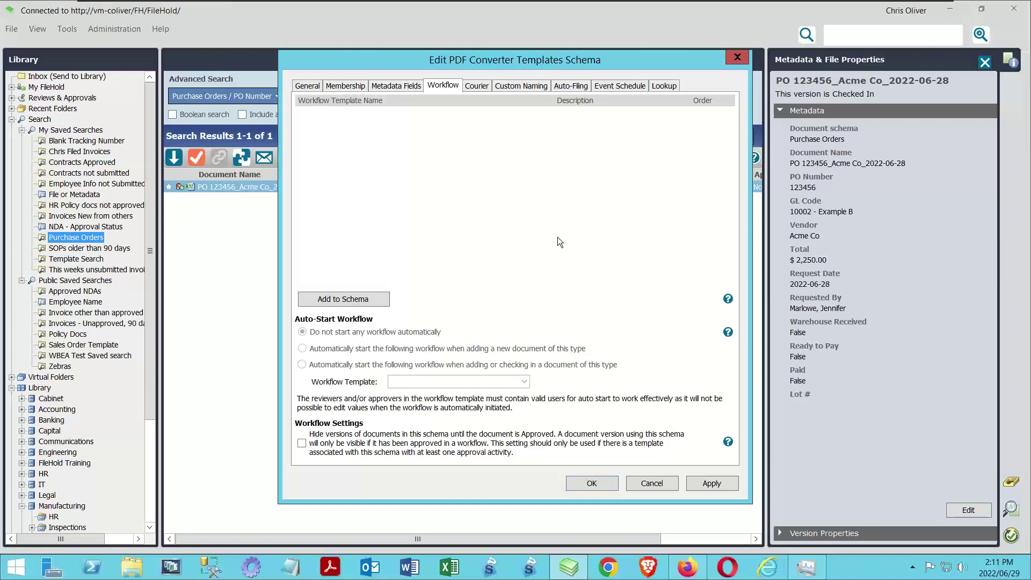
{"action": "left_click", "coordinate": [476, 86]}
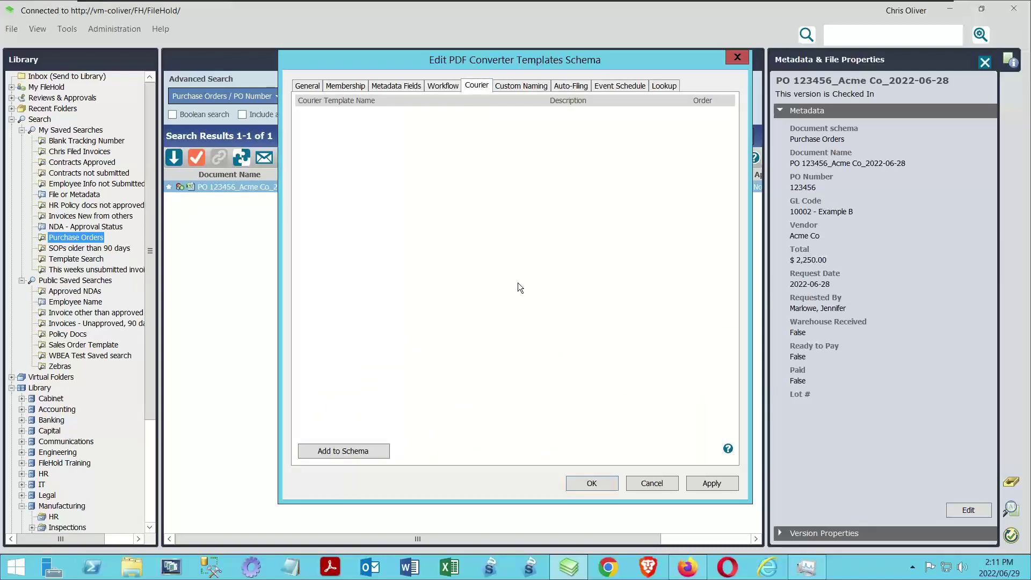
{"action": "left_click", "coordinate": [519, 88]}
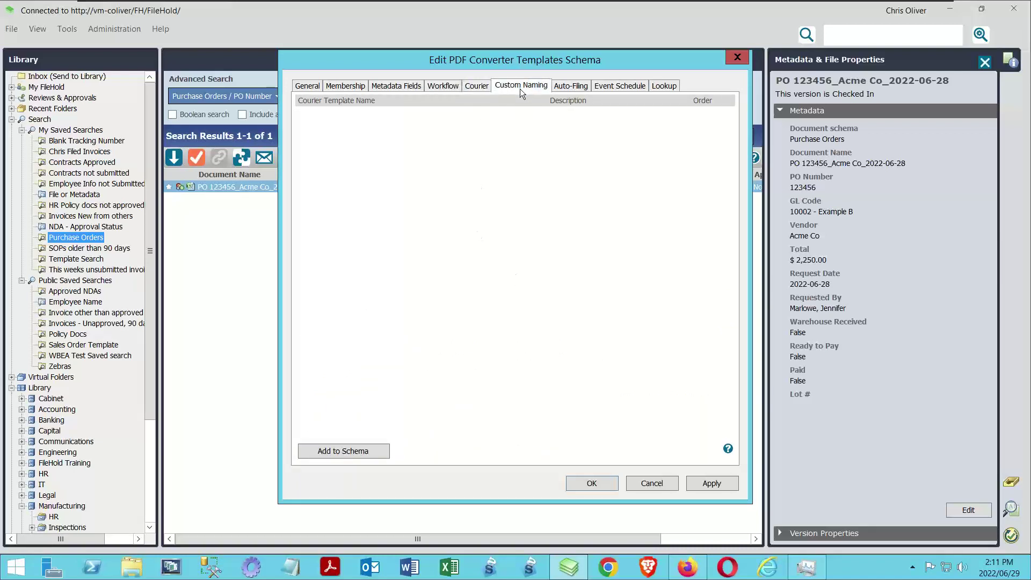
{"action": "left_click", "coordinate": [568, 87]}
{"action": "left_click", "coordinate": [626, 87]}
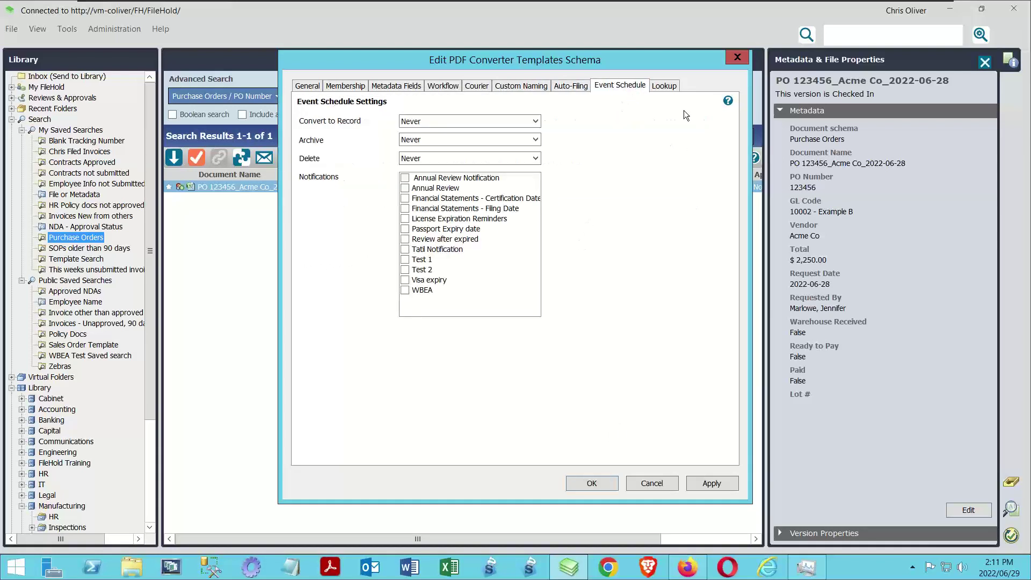
{"action": "left_click", "coordinate": [673, 87]}
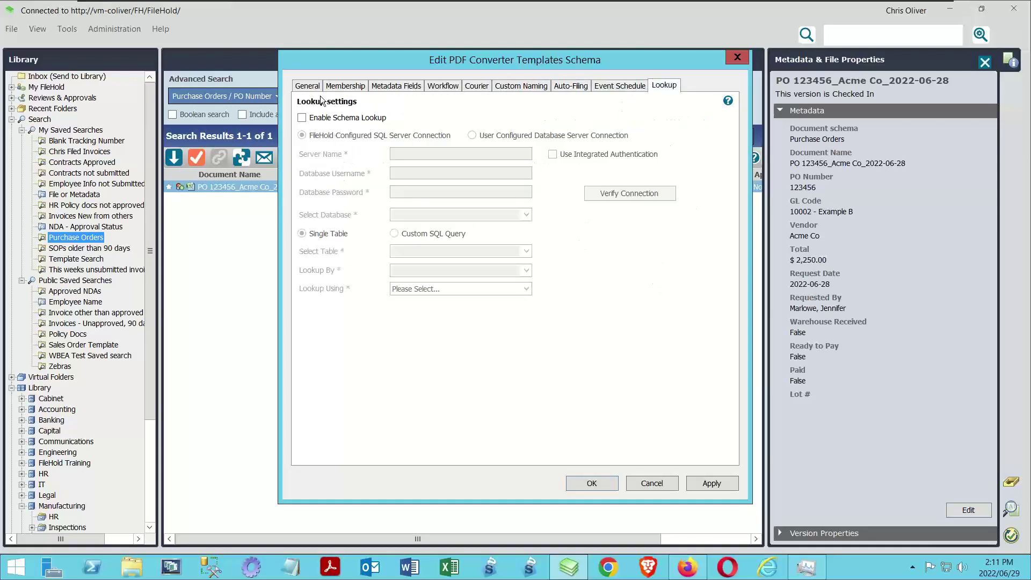
{"action": "left_click", "coordinate": [307, 88]}
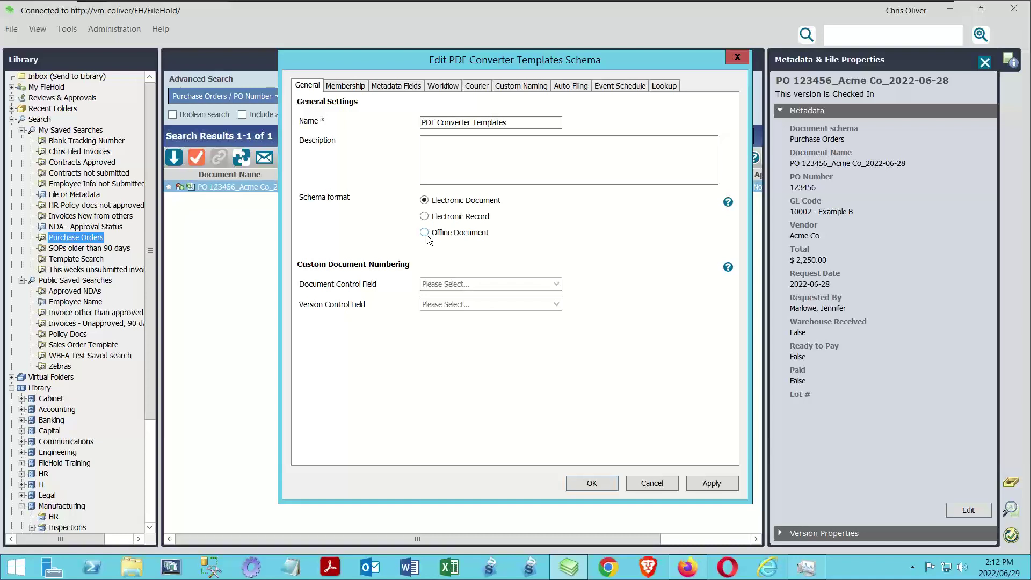
{"action": "left_click", "coordinate": [571, 481]}
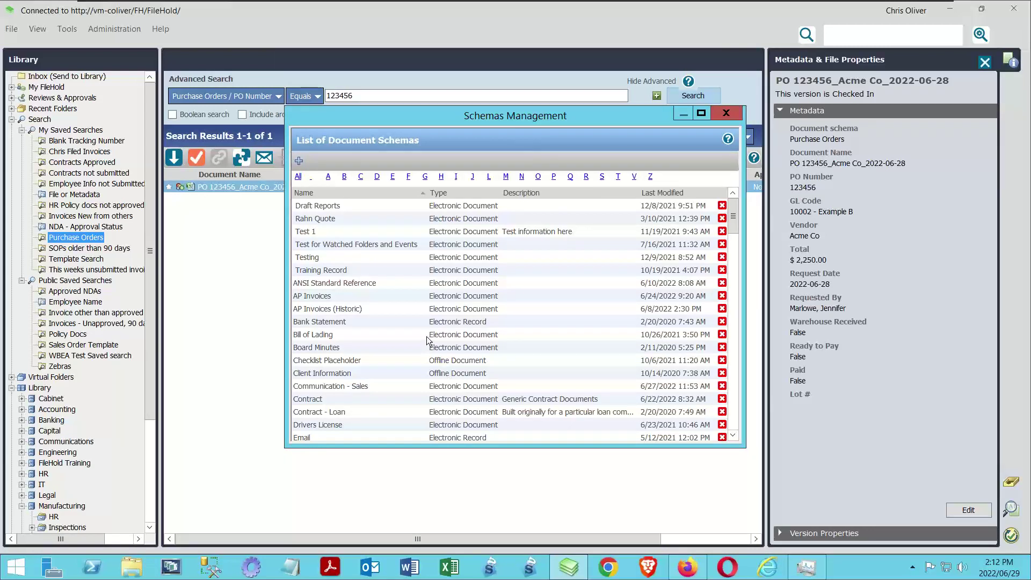
{"action": "left_click", "coordinate": [726, 113]}
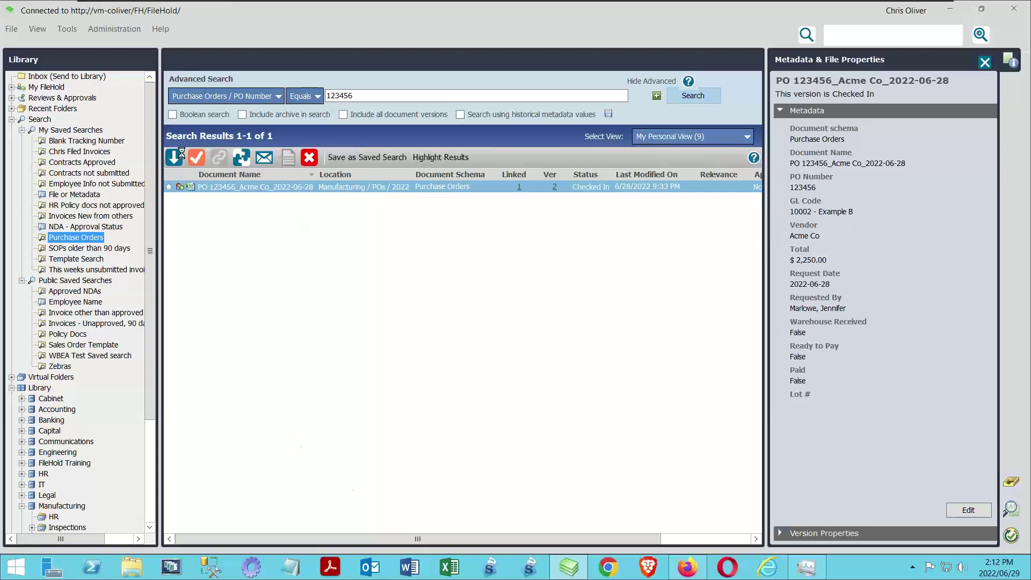
Replace the old PO Approval WF Inbox entry by adding PO Approval WF.docx again
{"action": "left_click", "coordinate": [75, 74]}
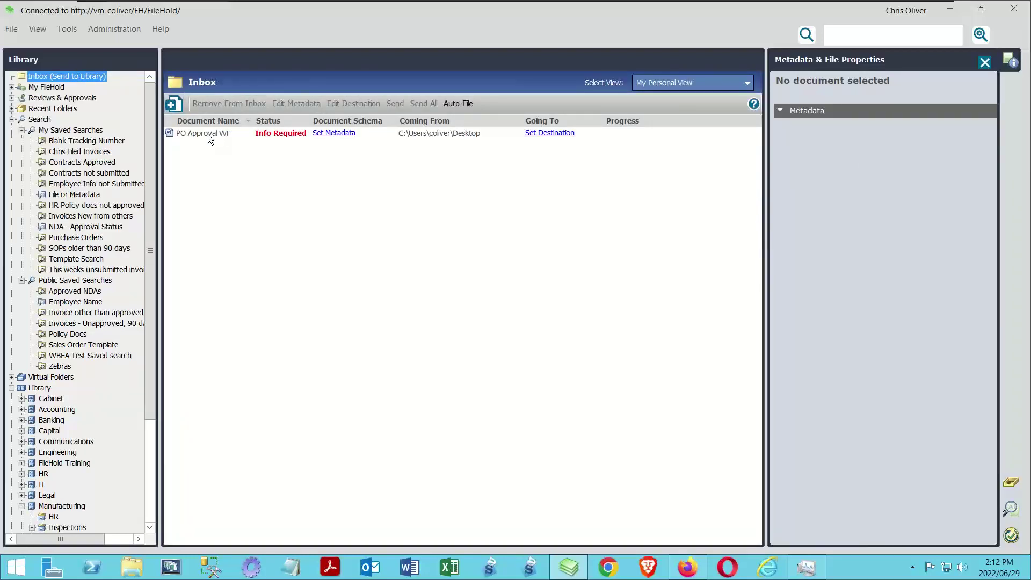
{"action": "left_click", "coordinate": [208, 135]}
{"action": "left_click", "coordinate": [214, 105]}
{"action": "left_click", "coordinate": [174, 103]}
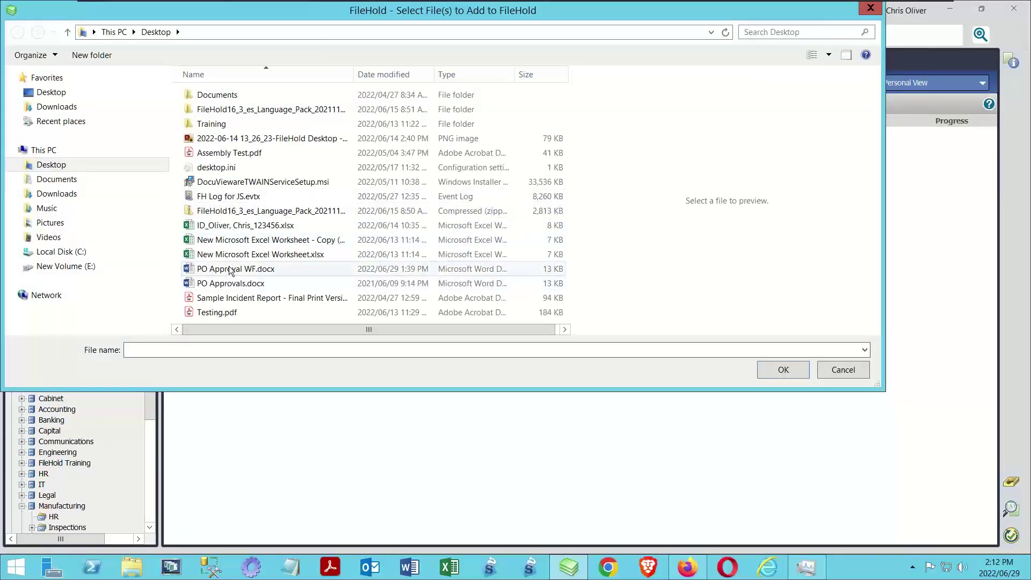
{"action": "left_click", "coordinate": [240, 270]}
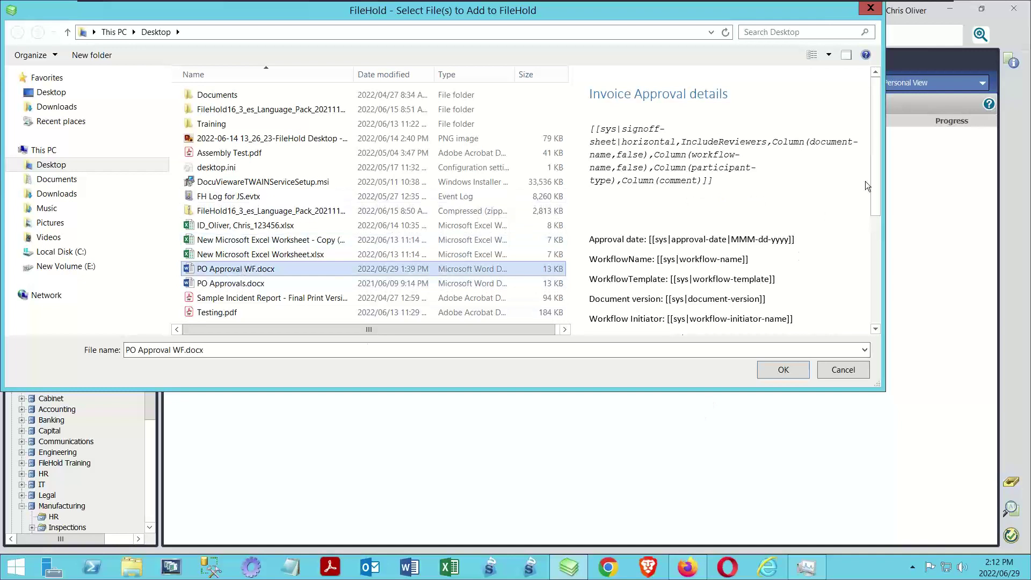
{"action": "scroll", "coordinate": [862, 220], "scroll_direction": "down", "scroll_amount": 5}
{"action": "scroll", "coordinate": [863, 221], "scroll_direction": "down", "scroll_amount": 1}
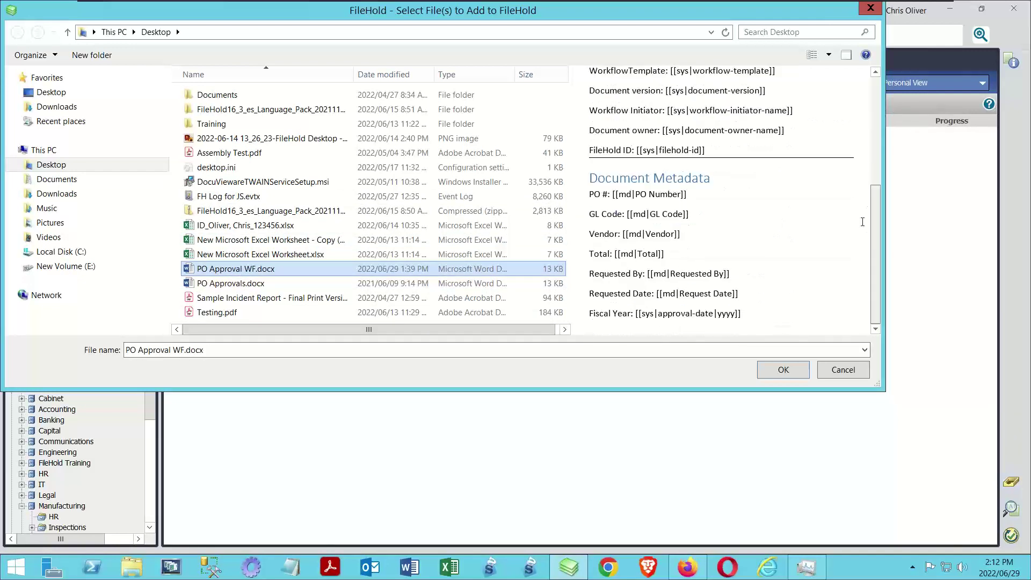
{"action": "left_click", "coordinate": [771, 379]}
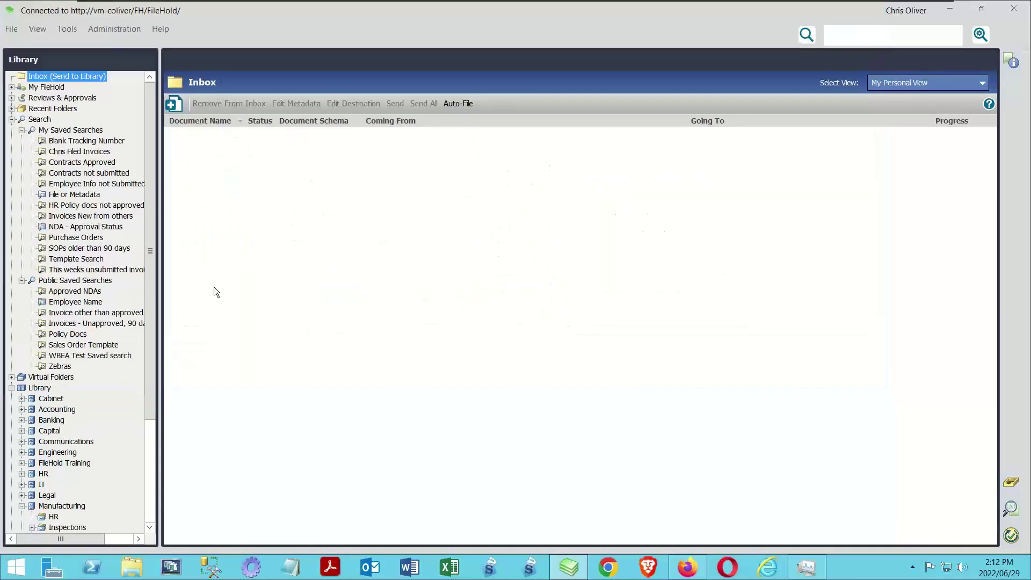
{"action": "left_click", "coordinate": [327, 133]}
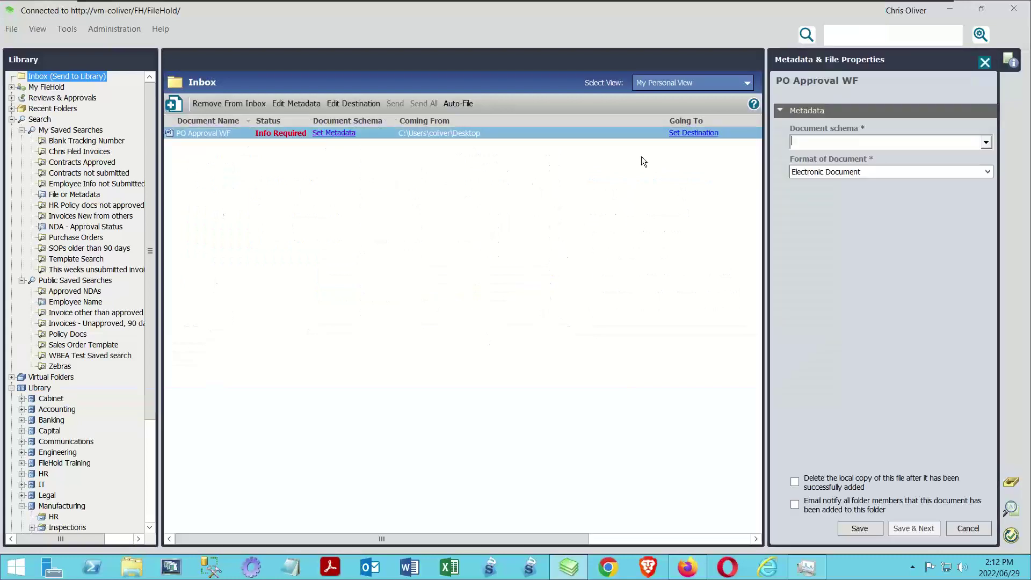
Set the document schema to PDF Converter Templates and save the metadata
{"action": "left_click", "coordinate": [985, 140]}
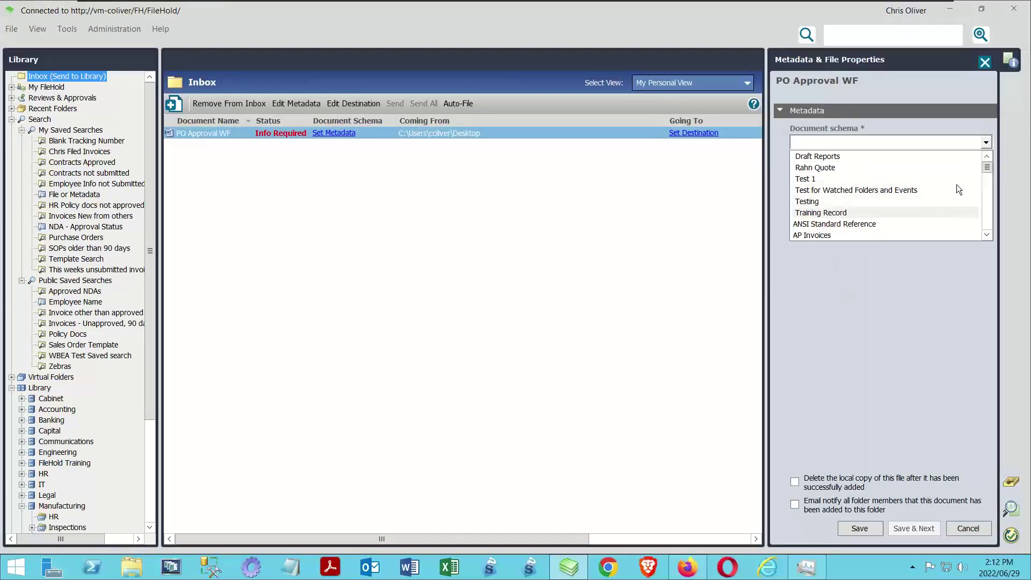
{"action": "left_click_drag", "start_coordinate": [986, 169], "coordinate": [986, 202]}
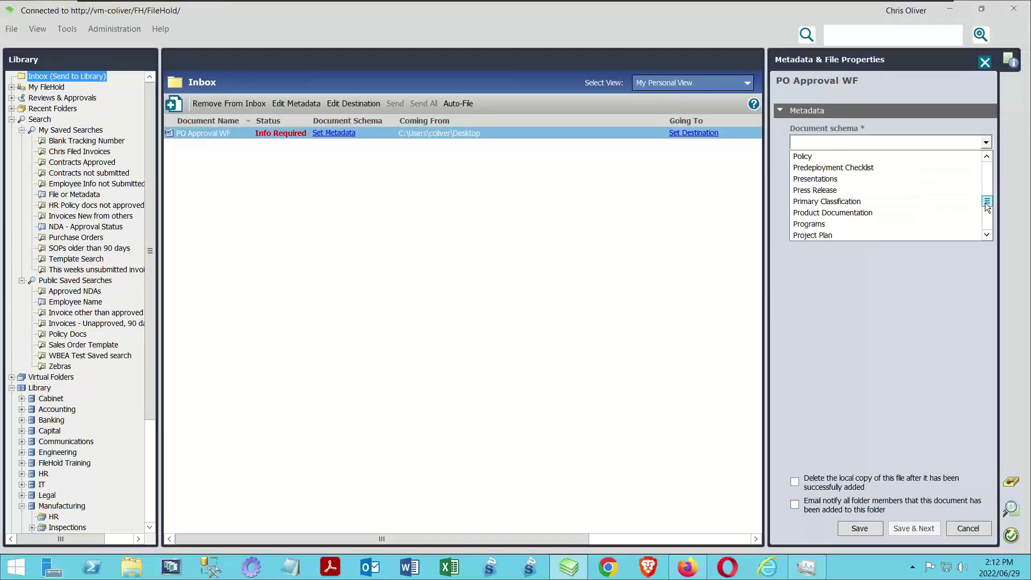
{"action": "left_click", "coordinate": [990, 158]}
{"action": "left_click", "coordinate": [991, 158]}
{"action": "left_click", "coordinate": [991, 159]}
{"action": "left_click", "coordinate": [990, 159]}
{"action": "left_click", "coordinate": [990, 159]}
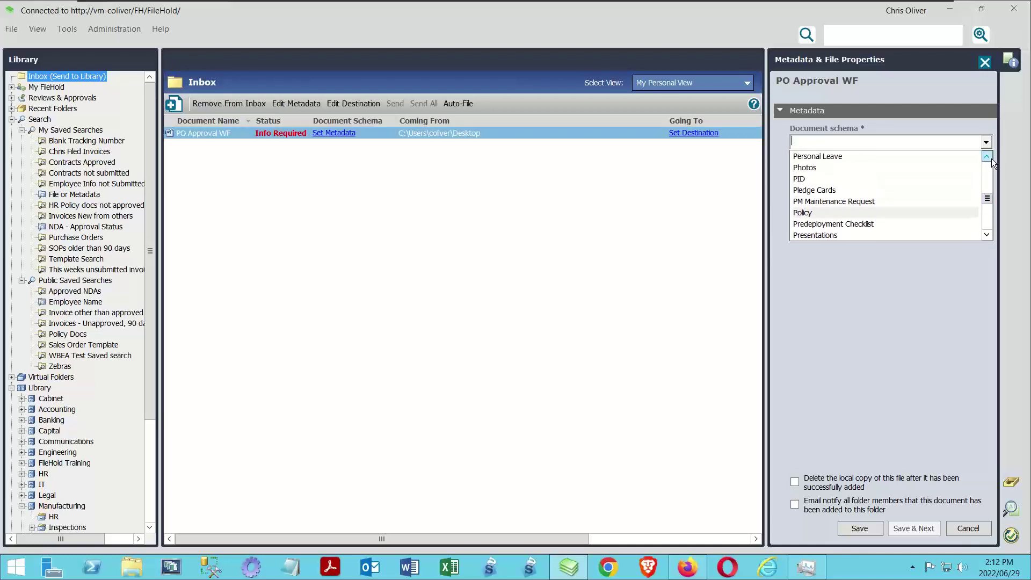
{"action": "left_click", "coordinate": [986, 157]}
{"action": "left_click", "coordinate": [986, 156]}
{"action": "left_click", "coordinate": [986, 157]}
{"action": "left_click", "coordinate": [987, 157]}
{"action": "left_click", "coordinate": [987, 156]}
{"action": "left_click", "coordinate": [987, 157]}
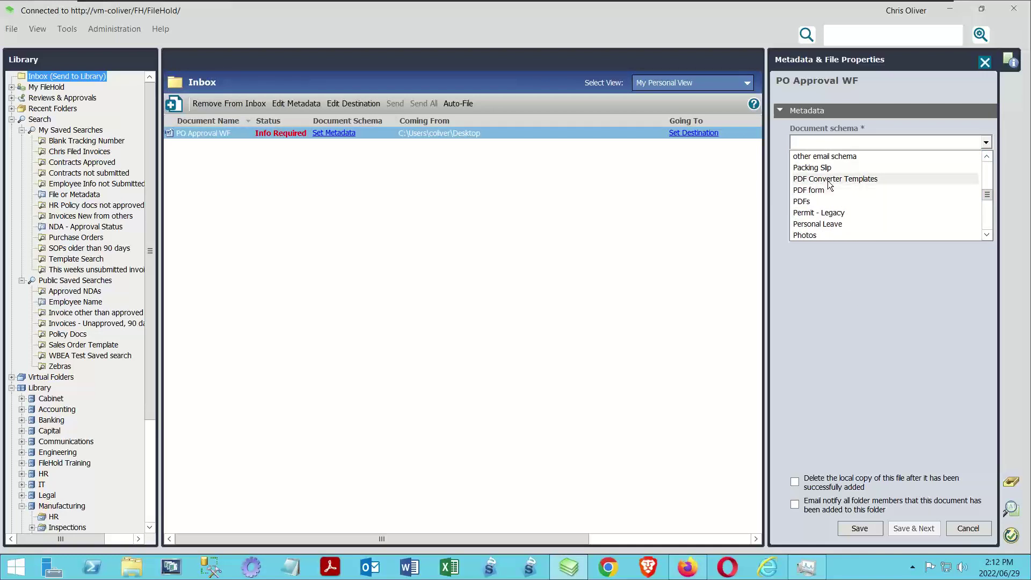
{"action": "left_click", "coordinate": [829, 180]}
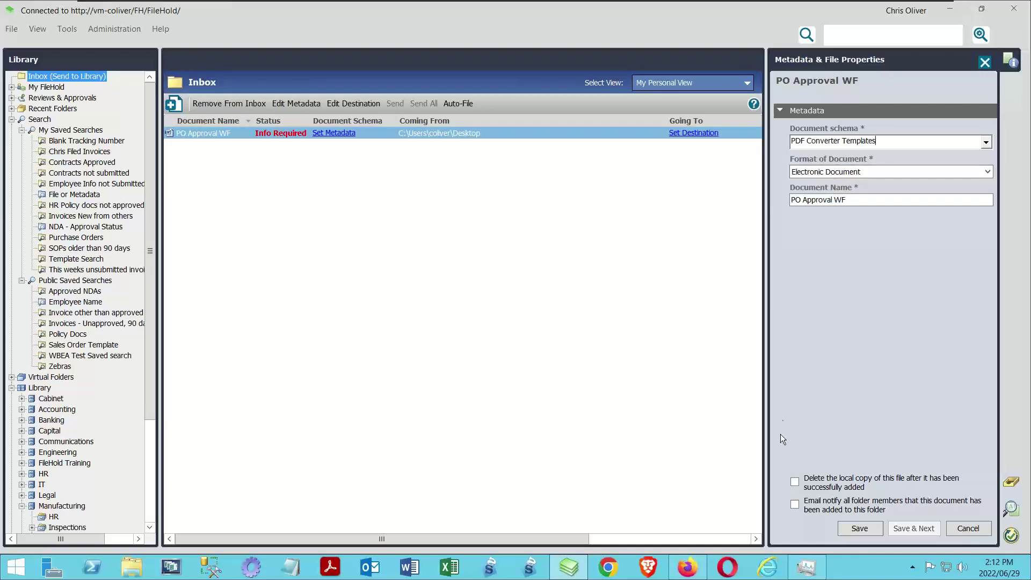
{"action": "left_click", "coordinate": [860, 528]}
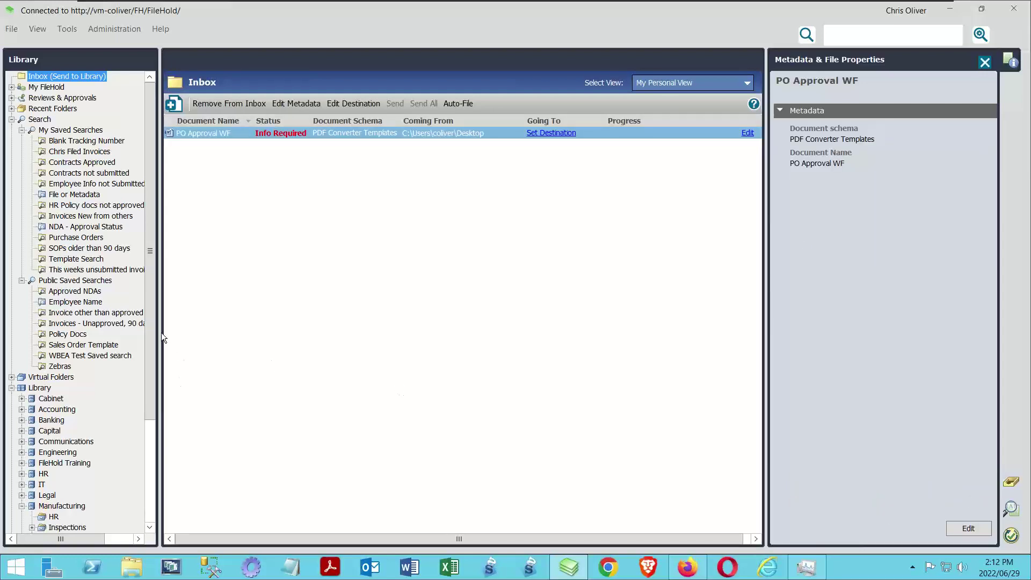
Send PO Approval WF to IT/Templates/PDF Converters, then open that folder and select the document
{"action": "left_click_drag", "start_coordinate": [147, 321], "coordinate": [132, 413]}
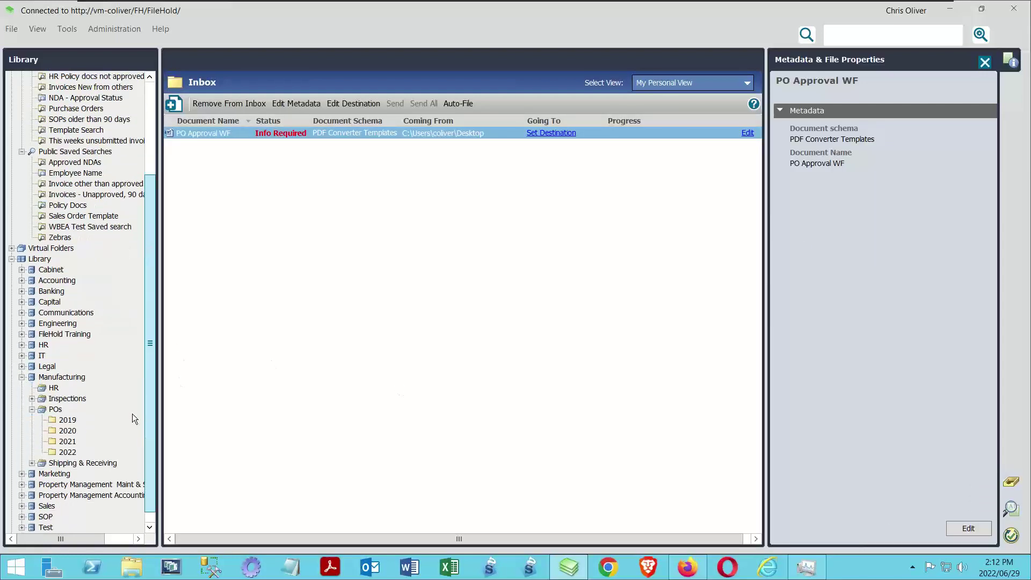
{"action": "left_click", "coordinate": [21, 356]}
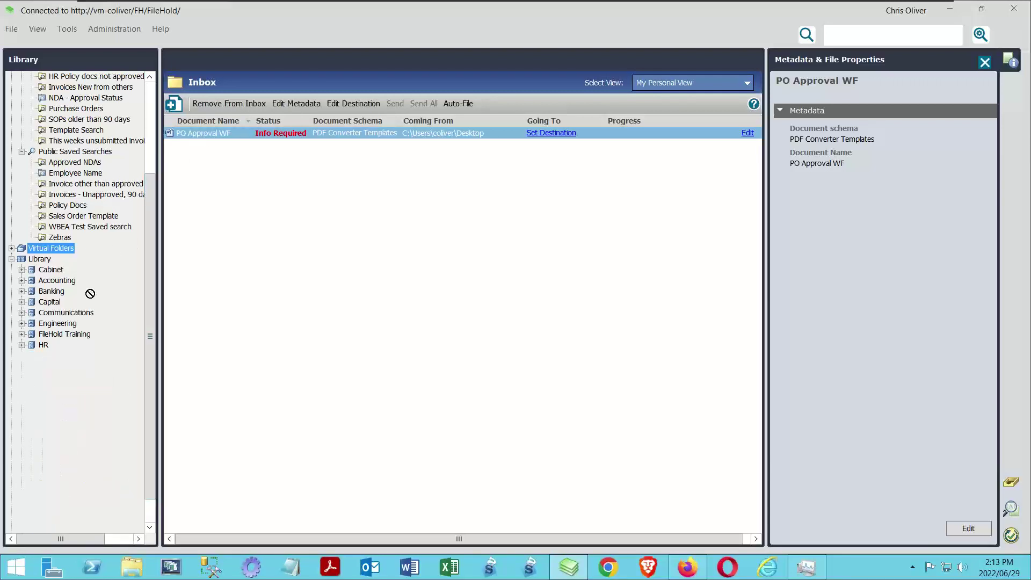
{"action": "left_click", "coordinate": [87, 378]}
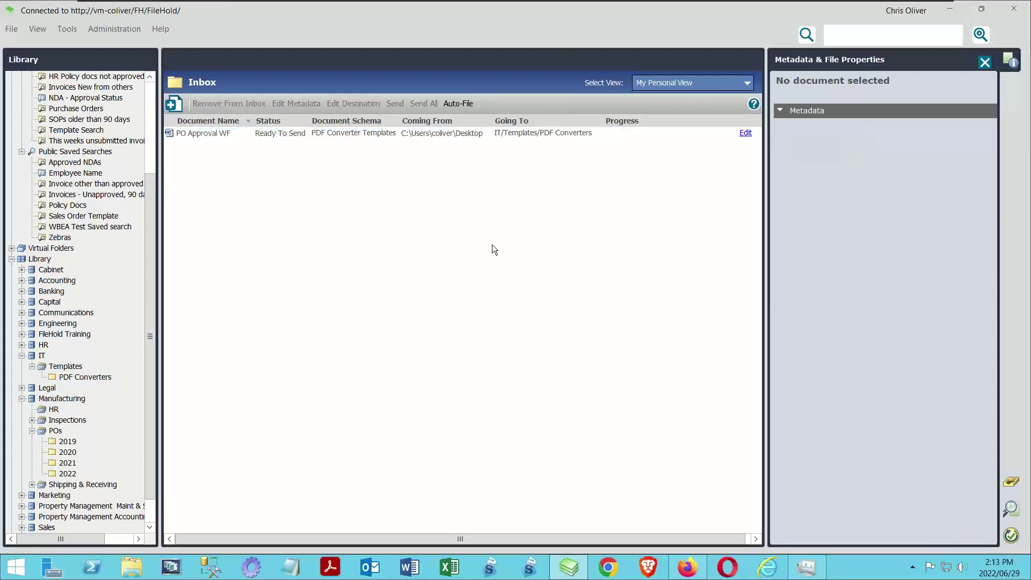
{"action": "left_click", "coordinate": [419, 104]}
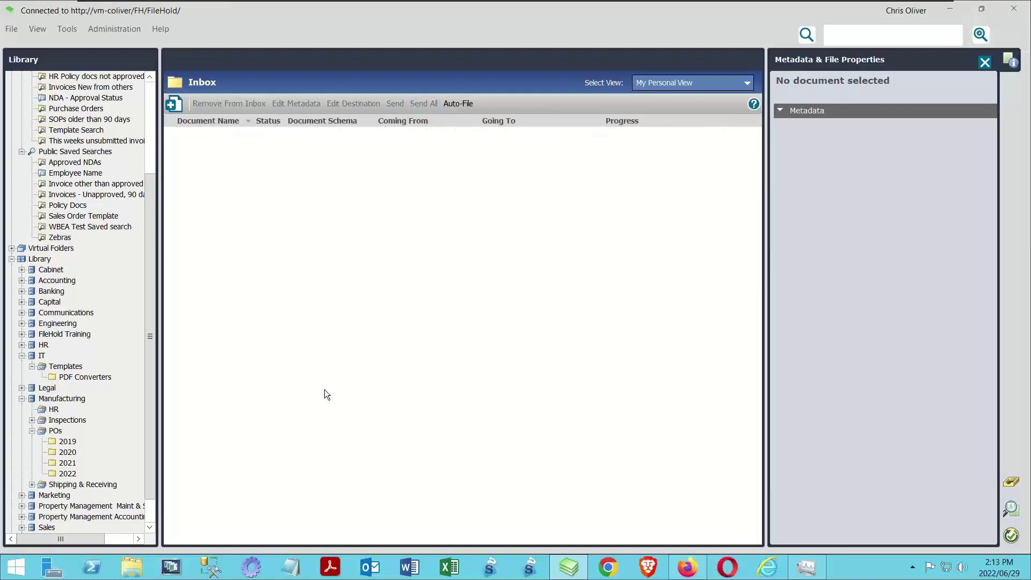
{"action": "left_click", "coordinate": [83, 377]}
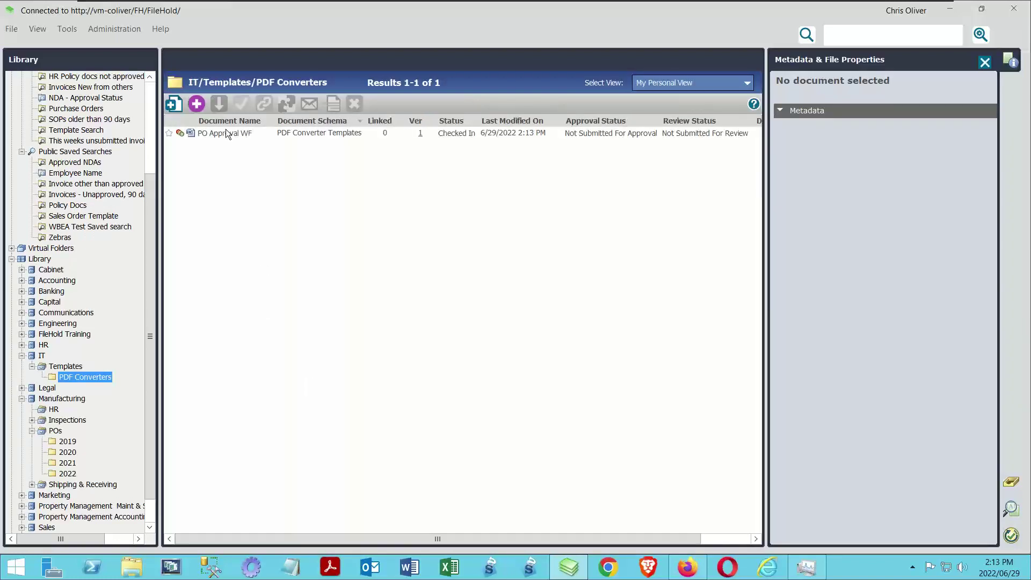
{"action": "left_click", "coordinate": [226, 132]}
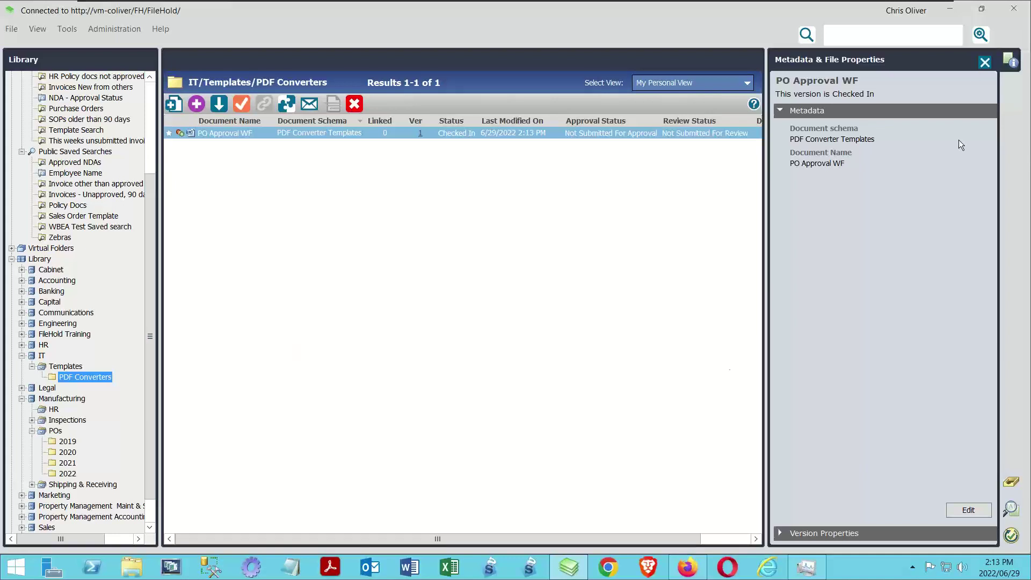
Run an advanced search on Document Schema PDF Converter Templates and select the PO Approval WF result
{"action": "left_click", "coordinate": [981, 35]}
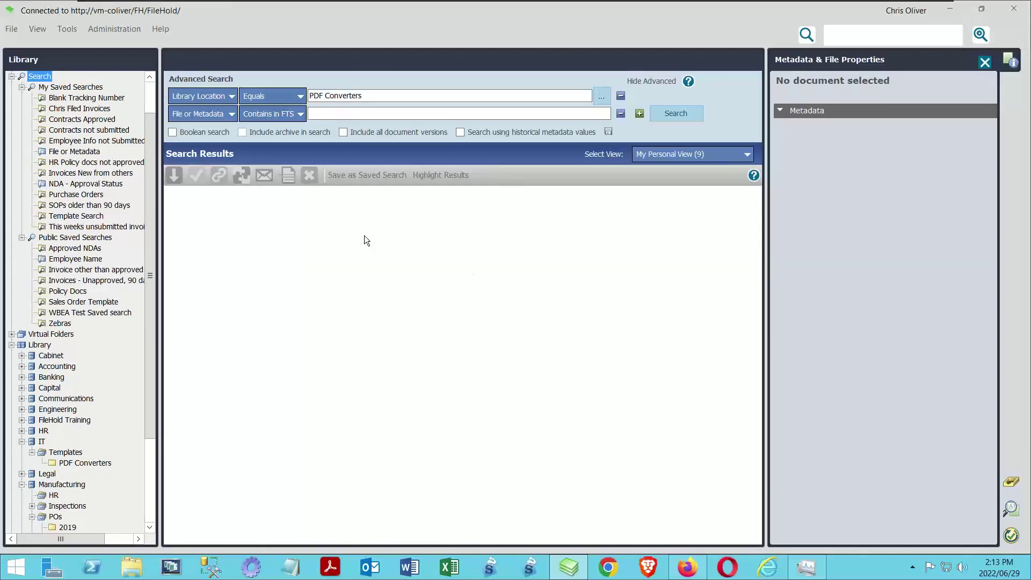
{"action": "left_click", "coordinate": [620, 96]}
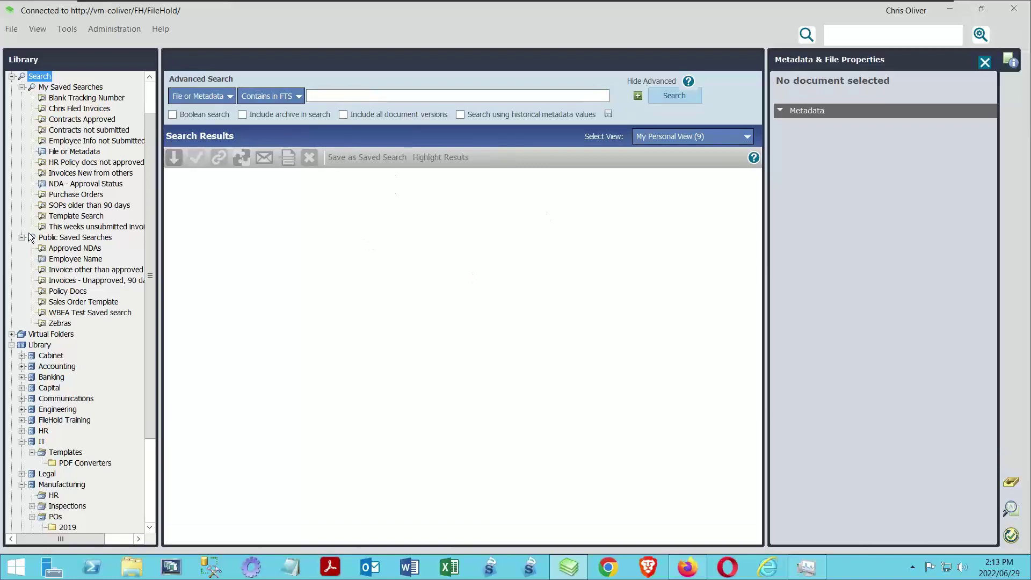
{"action": "left_click", "coordinate": [203, 96]}
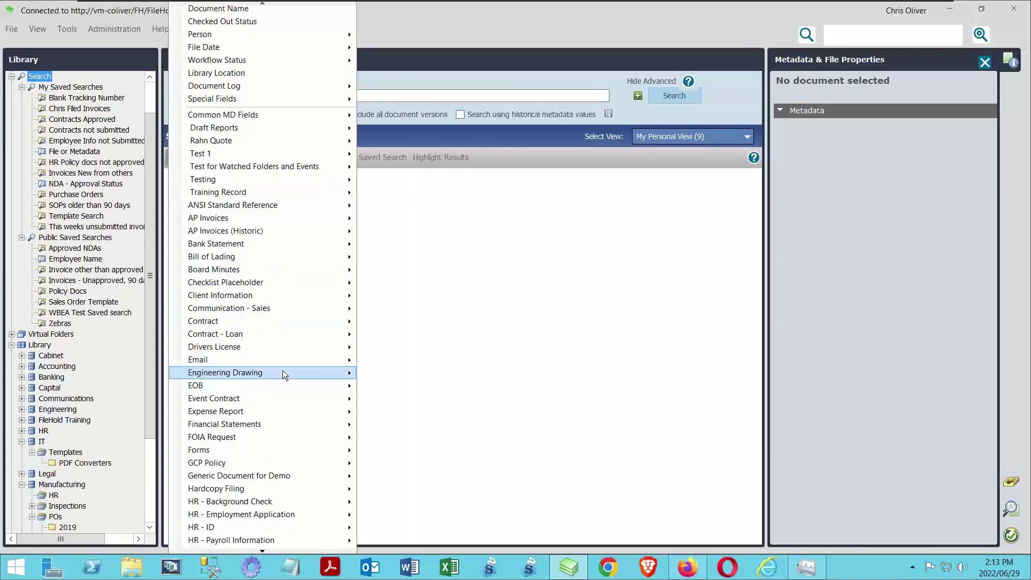
{"action": "scroll", "coordinate": [245, 411], "scroll_direction": "down", "scroll_amount": 5}
{"action": "scroll", "coordinate": [220, 488], "scroll_direction": "down", "scroll_amount": 9}
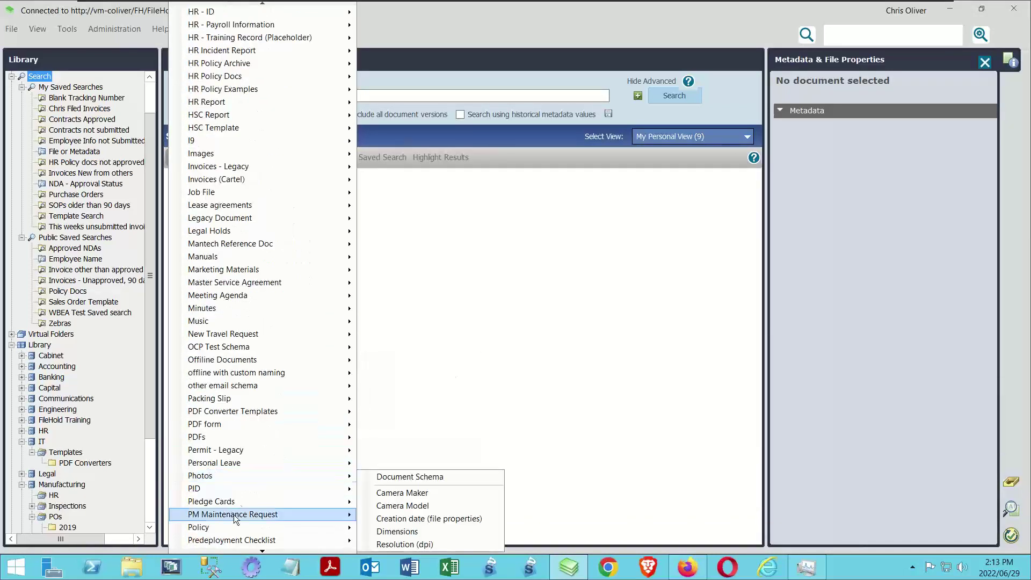
{"action": "mouse_move", "coordinate": [272, 412]}
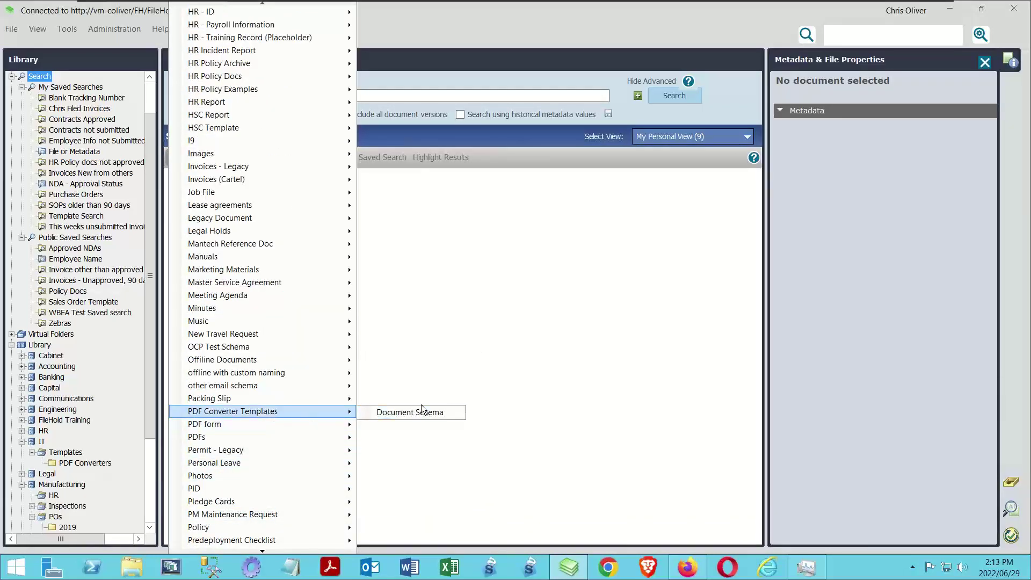
{"action": "left_click", "coordinate": [435, 414]}
{"action": "left_click", "coordinate": [671, 98]}
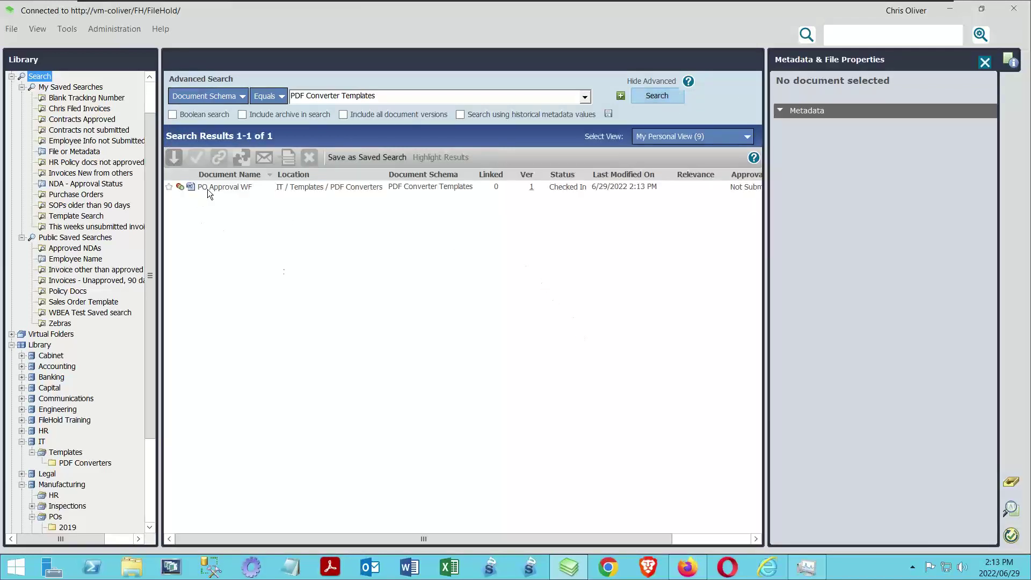
{"action": "left_click", "coordinate": [207, 189]}
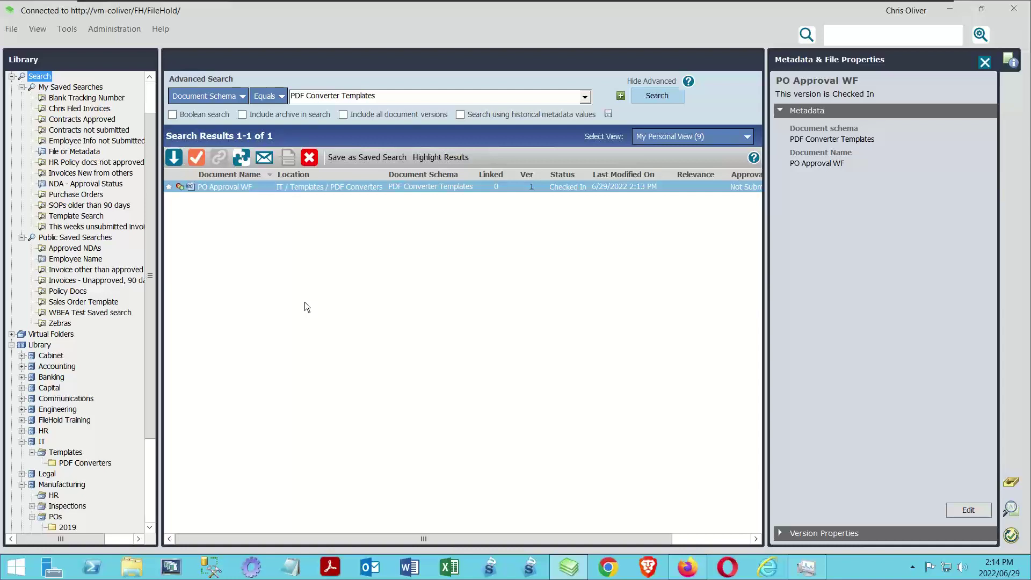
Save the search as a new public saved search named 'WF Sign-Offs'
{"action": "left_click", "coordinate": [346, 156]}
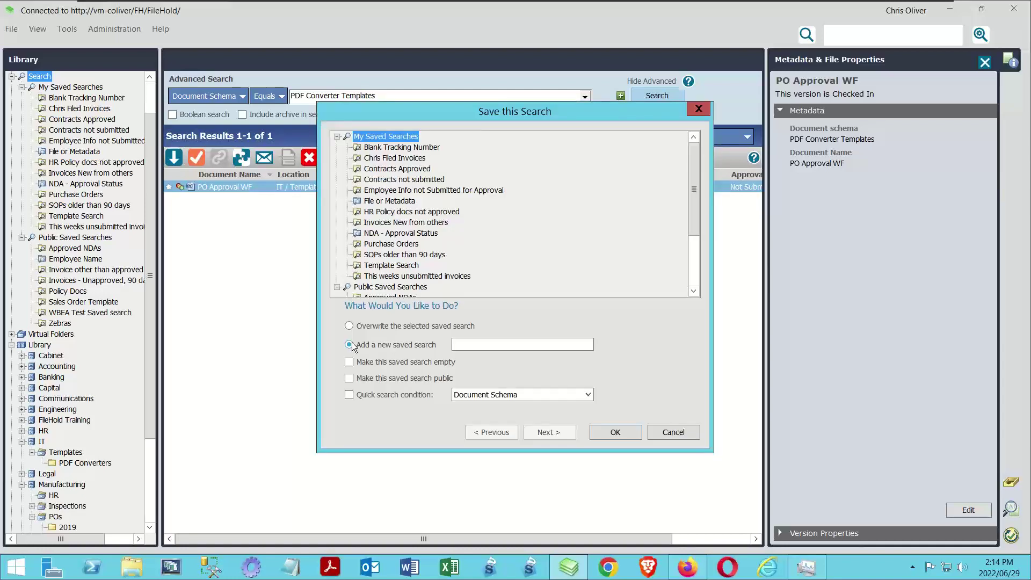
{"action": "left_click", "coordinate": [466, 343]}
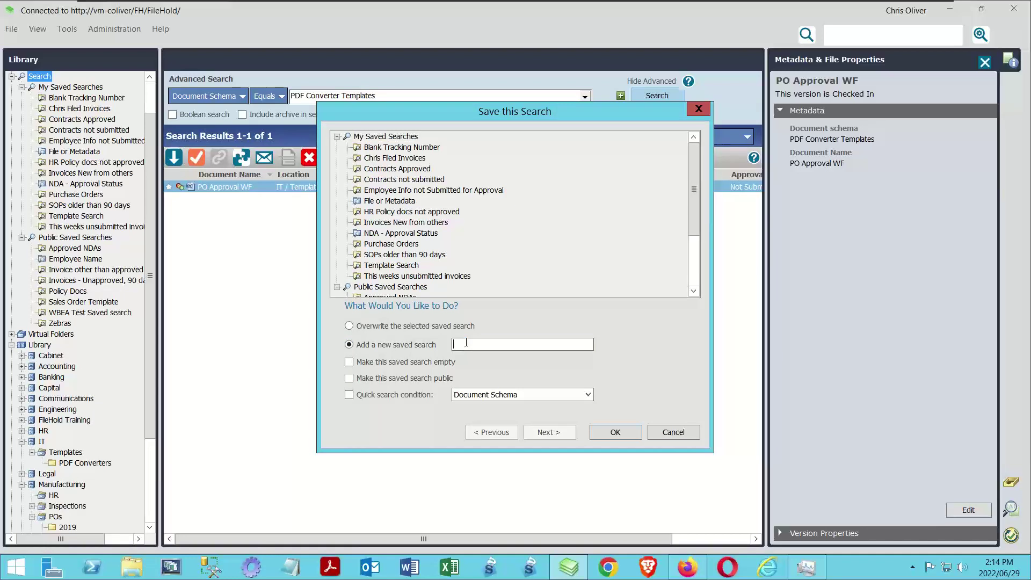
{"action": "type", "text": "WF Sign-Offs"}
{"action": "left_click", "coordinate": [350, 378]}
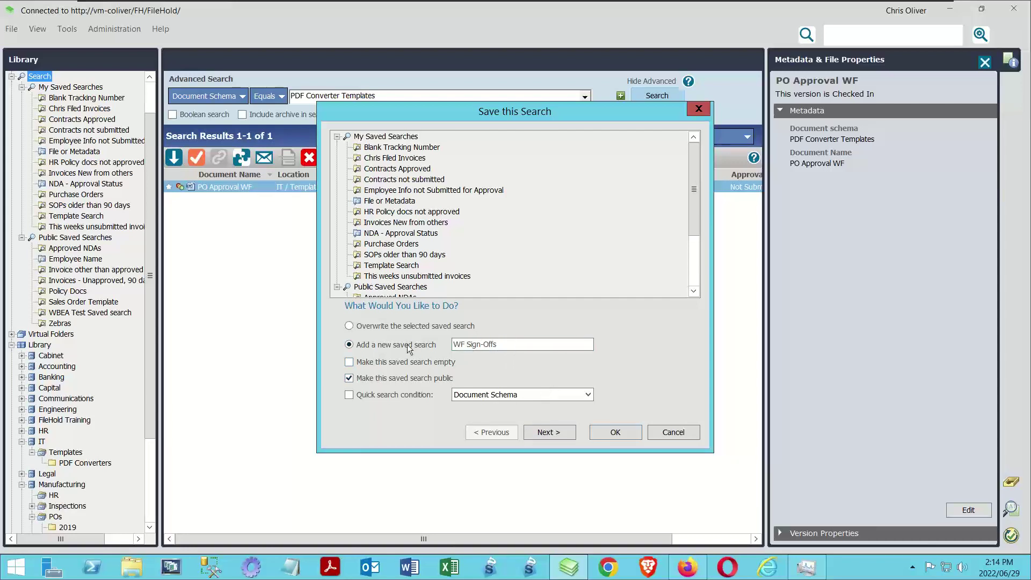
{"action": "left_click", "coordinate": [602, 440]}
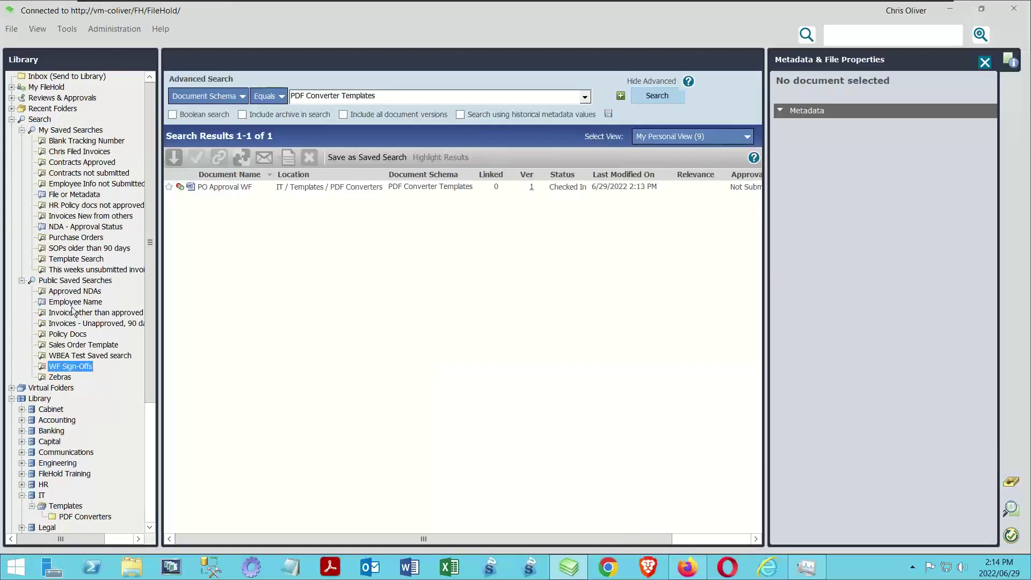
Rerun the WF Sign-Offs saved search and launch the FileHold web client in Chrome
{"action": "left_click", "coordinate": [56, 76]}
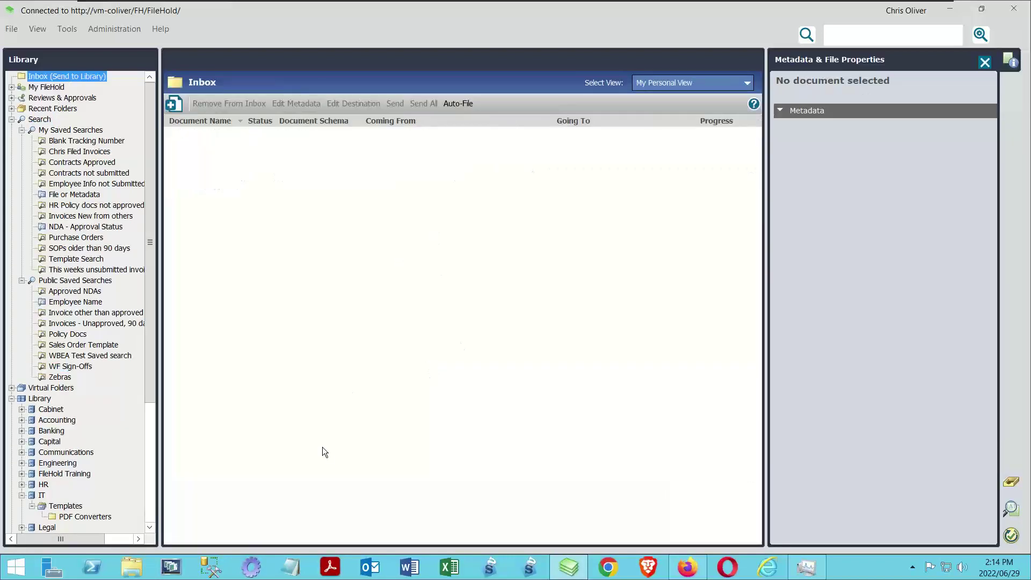
{"action": "left_click", "coordinate": [78, 368]}
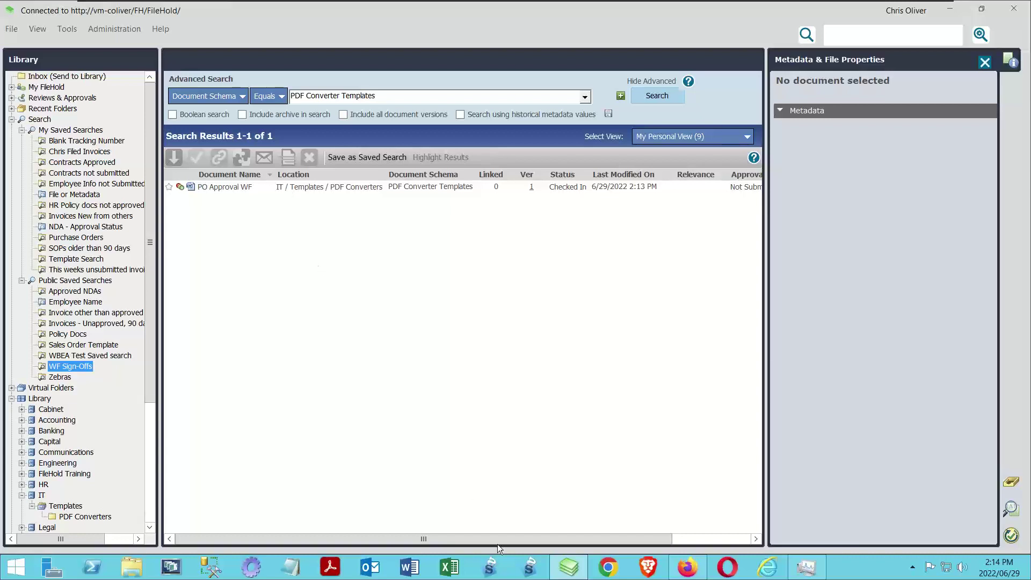
{"action": "left_click", "coordinate": [612, 568]}
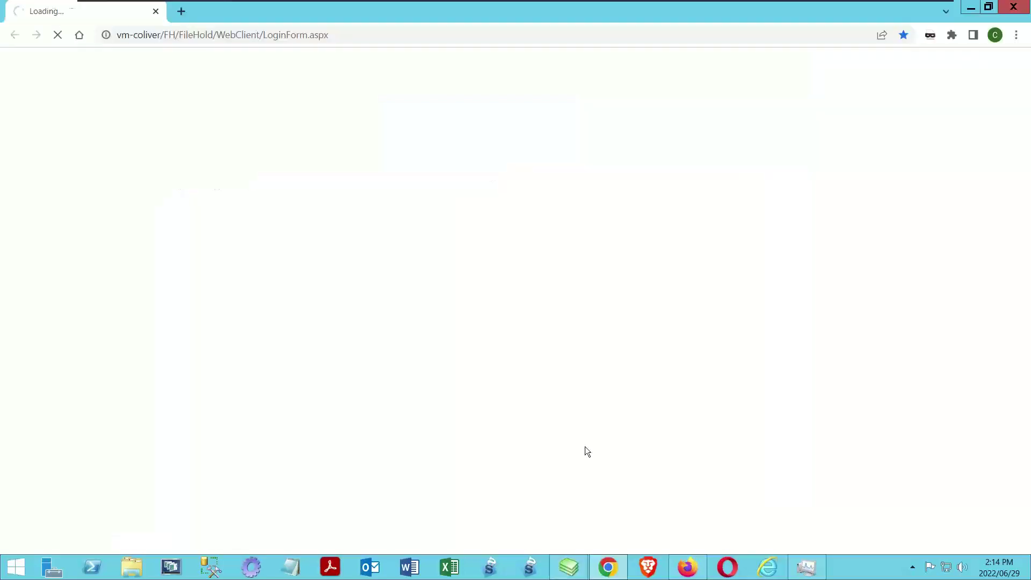
Log in as the administrator with the saved login and reach the library's Workflow settings
{"action": "left_click", "coordinate": [253, 137]}
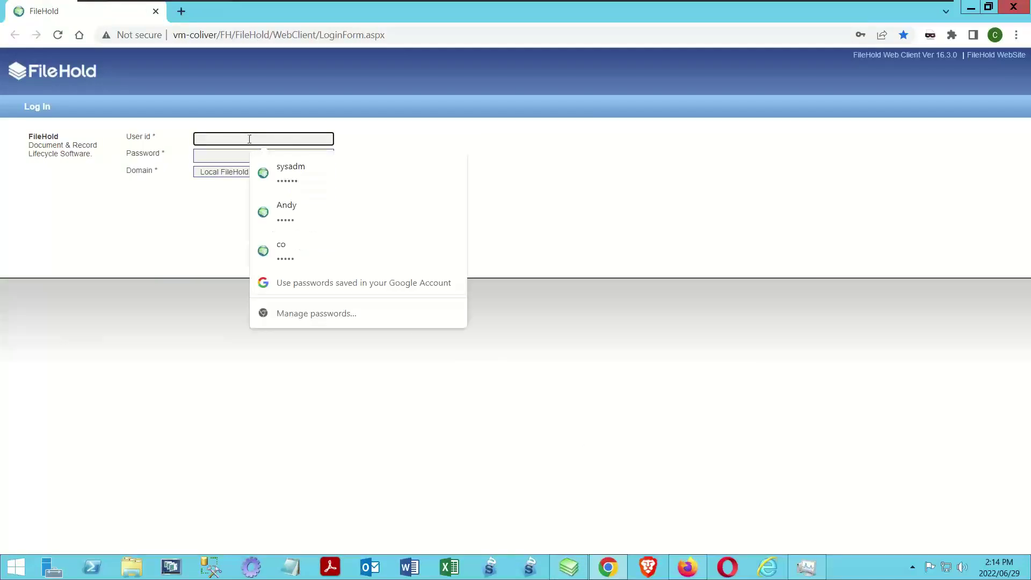
{"action": "left_click", "coordinate": [288, 169]}
{"action": "left_click", "coordinate": [305, 191]}
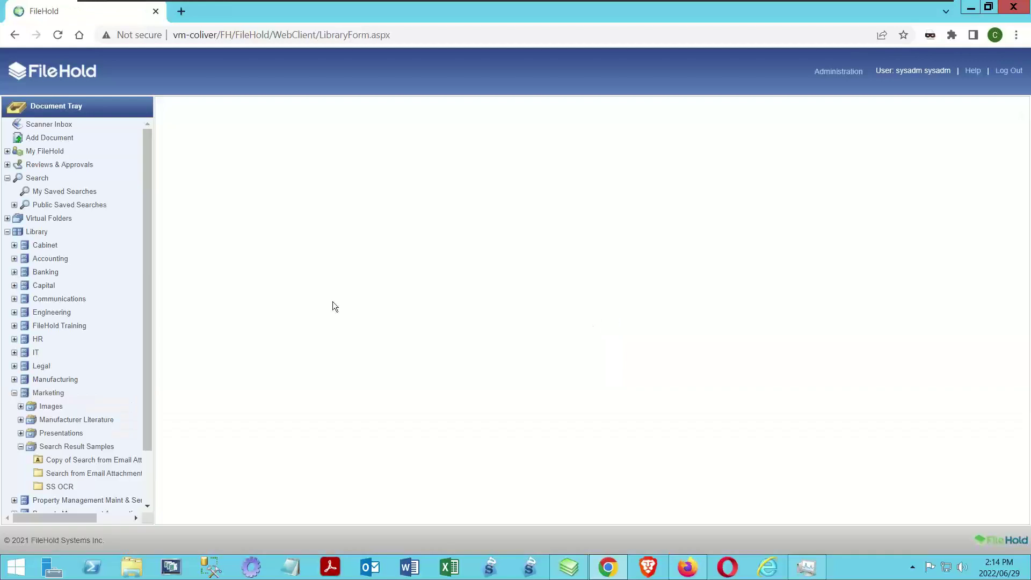
{"action": "mouse_move", "coordinate": [844, 73]}
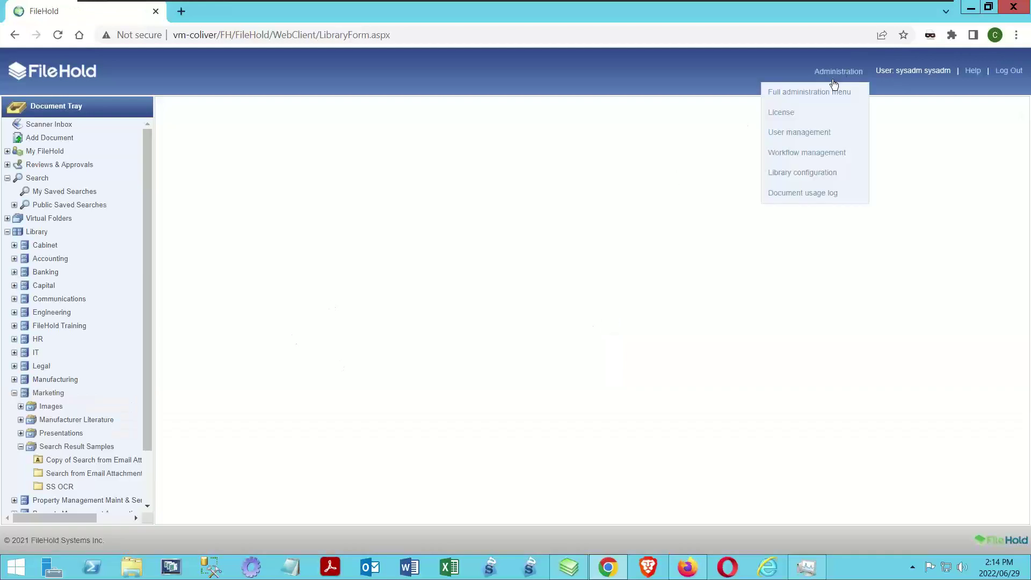
{"action": "left_click", "coordinate": [827, 97]}
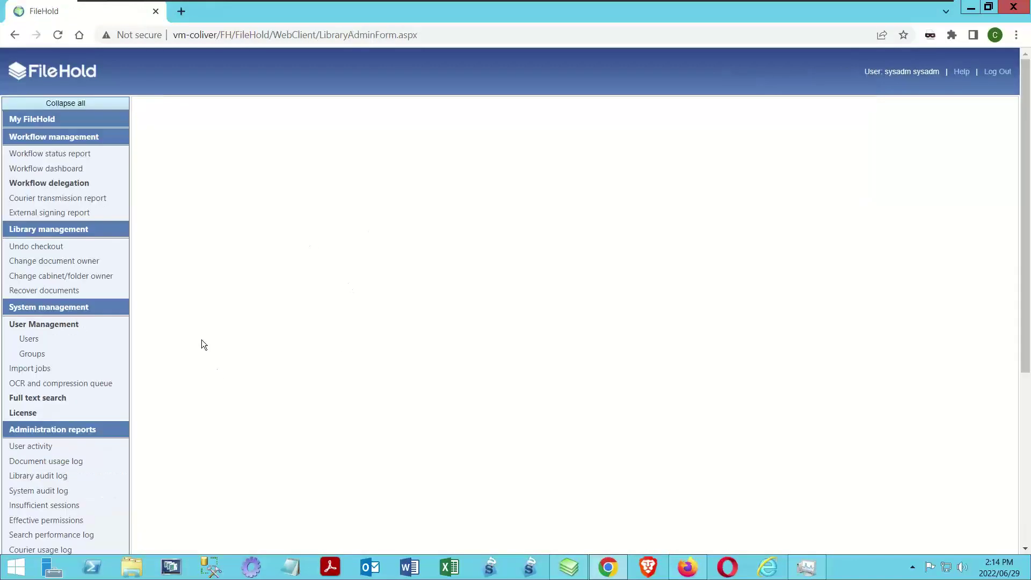
{"action": "scroll", "coordinate": [191, 341], "scroll_direction": "down", "scroll_amount": 5}
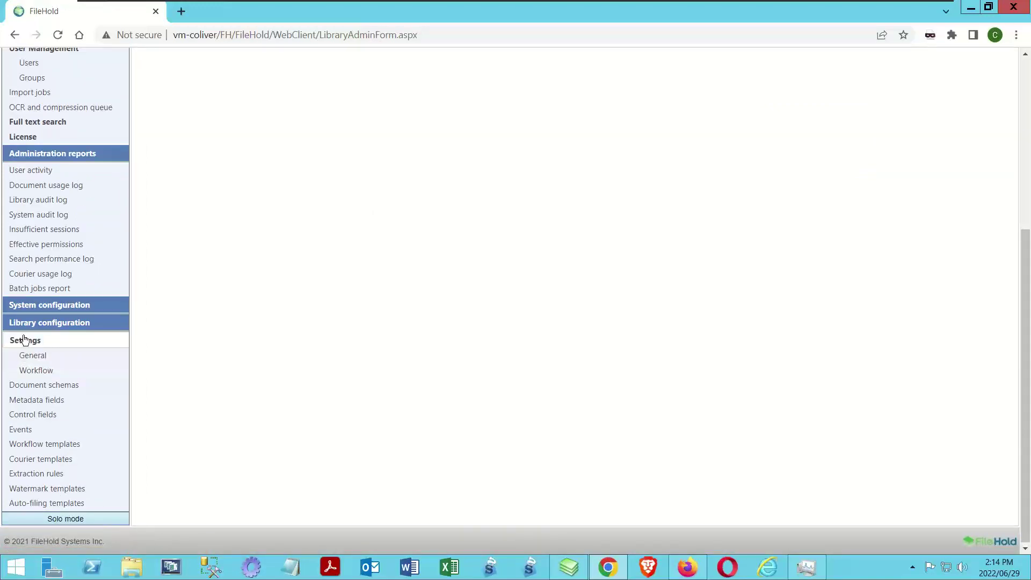
{"action": "left_click", "coordinate": [34, 370]}
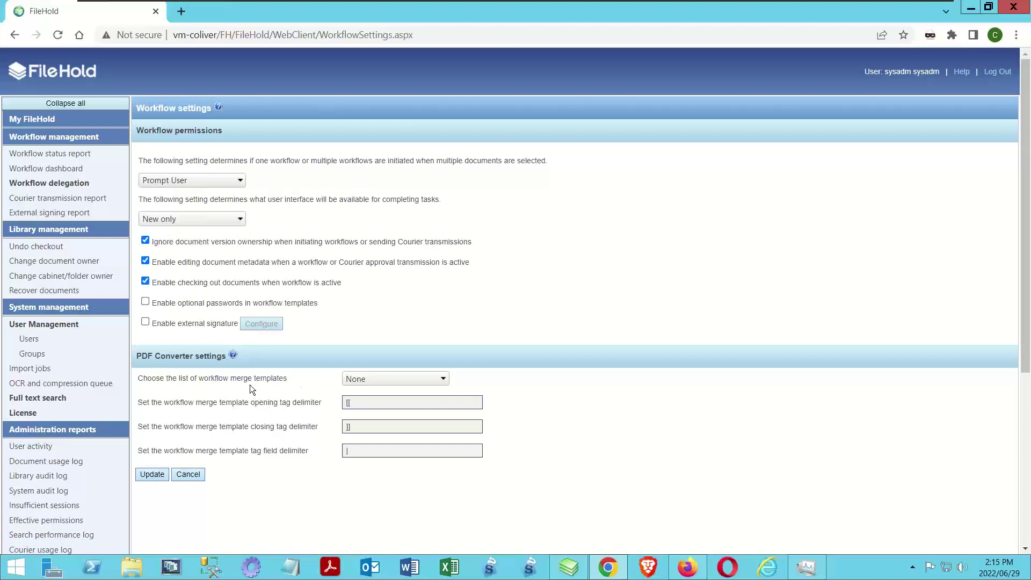
Set the PDF Converter merge templates list to WF Sign-Offs and save the workflow settings
{"action": "left_click", "coordinate": [442, 377]}
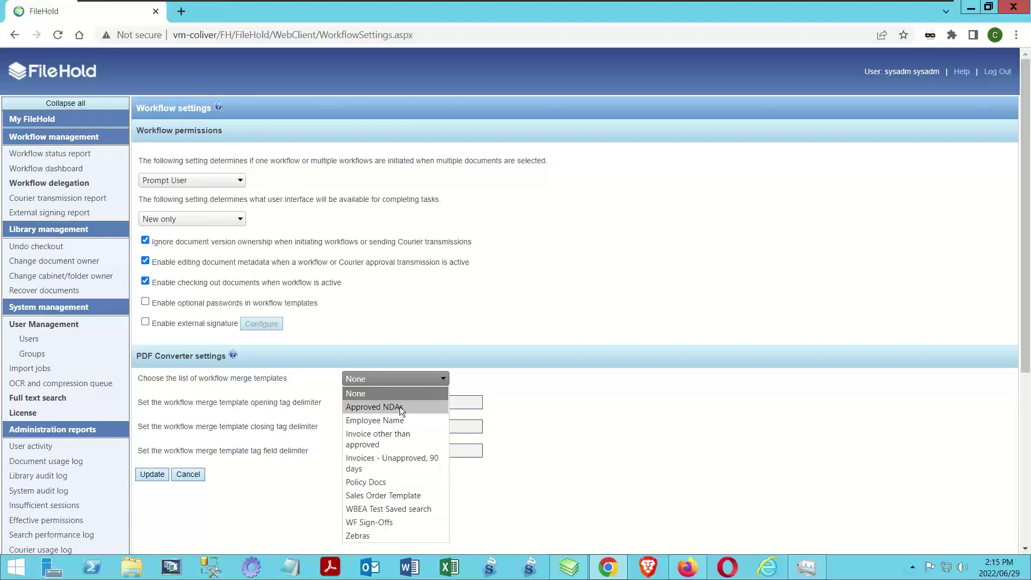
{"action": "left_click", "coordinate": [372, 524]}
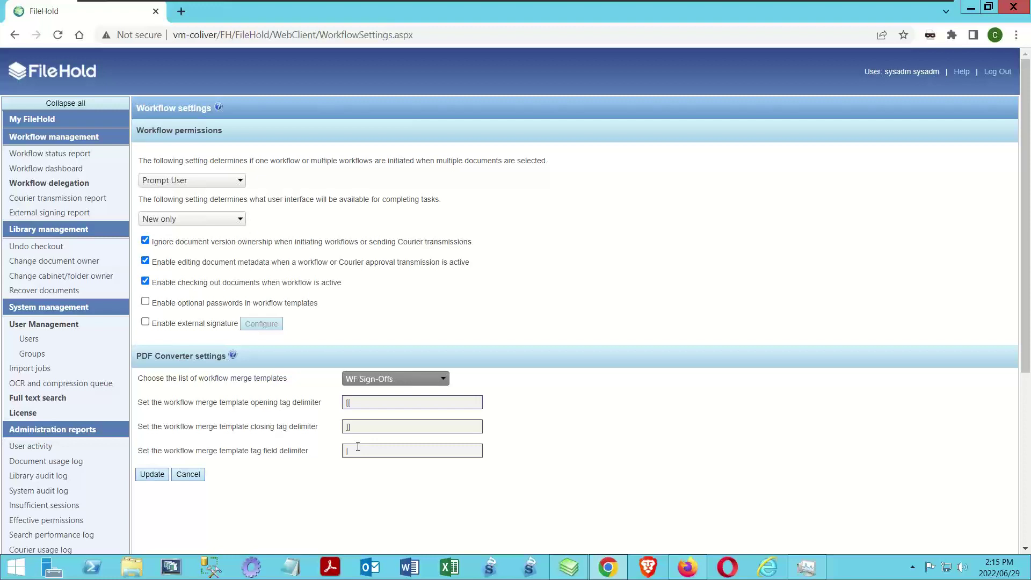
{"action": "left_click", "coordinate": [155, 475]}
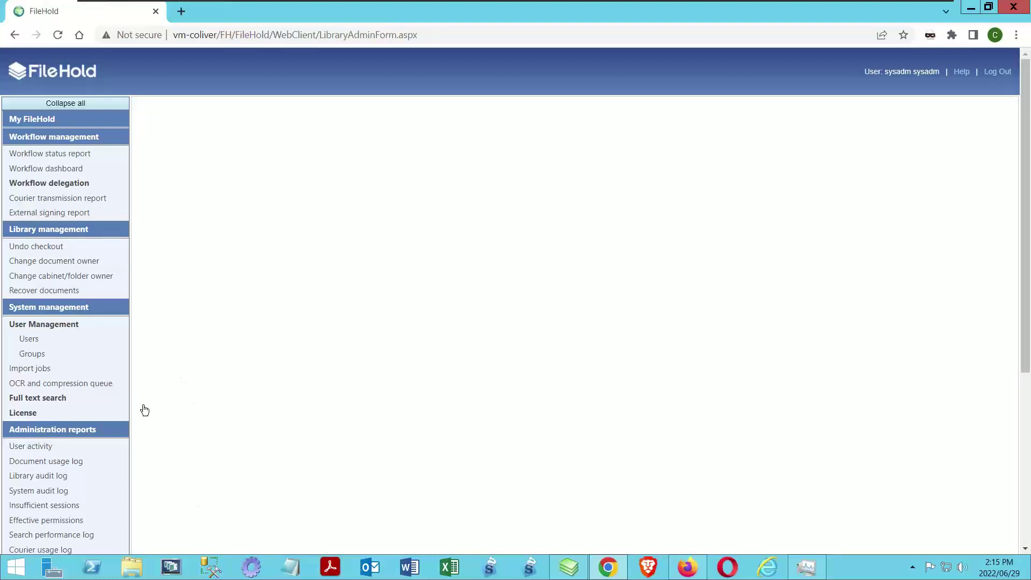
Revisit the Workflow settings and bring up the list of workflow templates
{"action": "scroll", "coordinate": [161, 442], "scroll_direction": "down", "scroll_amount": 1}
{"action": "scroll", "coordinate": [81, 387], "scroll_direction": "down", "scroll_amount": 3}
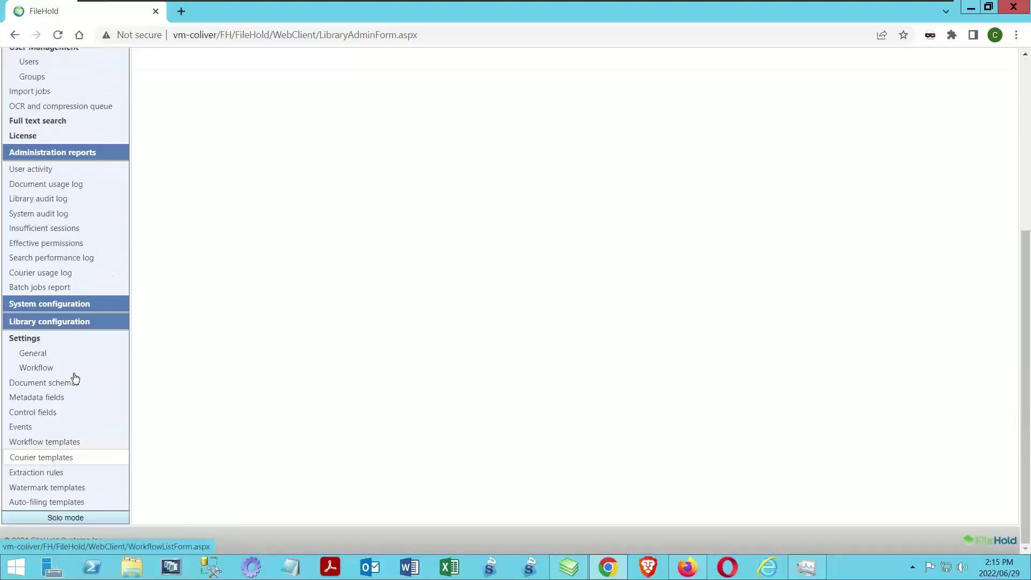
{"action": "left_click", "coordinate": [32, 368]}
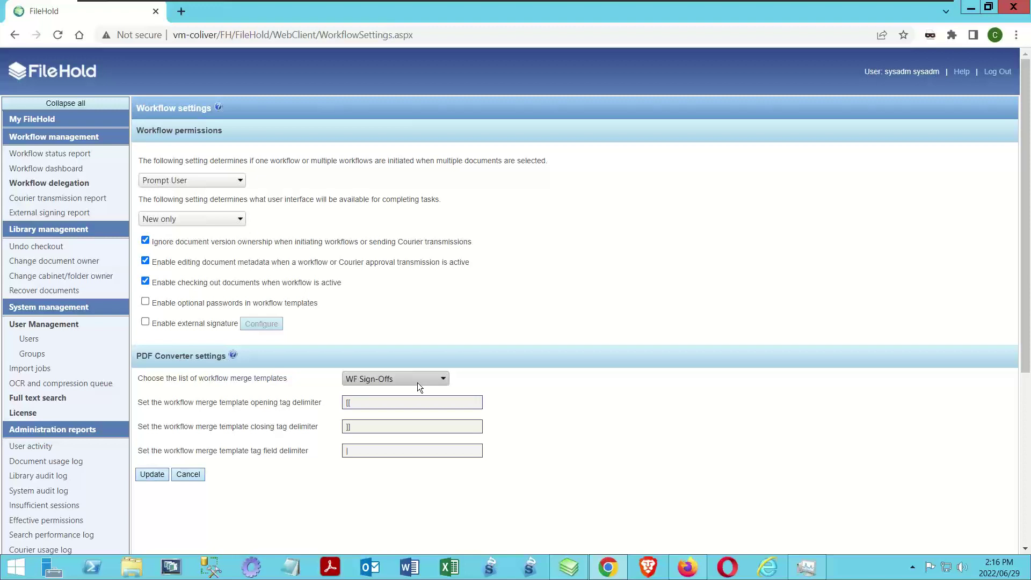
{"action": "scroll", "coordinate": [96, 390], "scroll_direction": "down", "scroll_amount": 5}
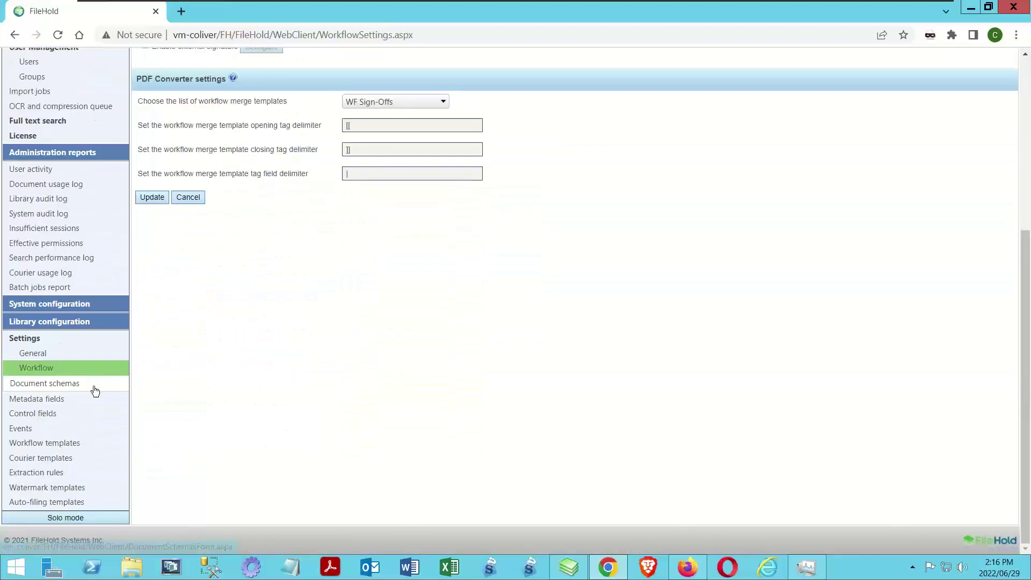
{"action": "left_click", "coordinate": [72, 442]}
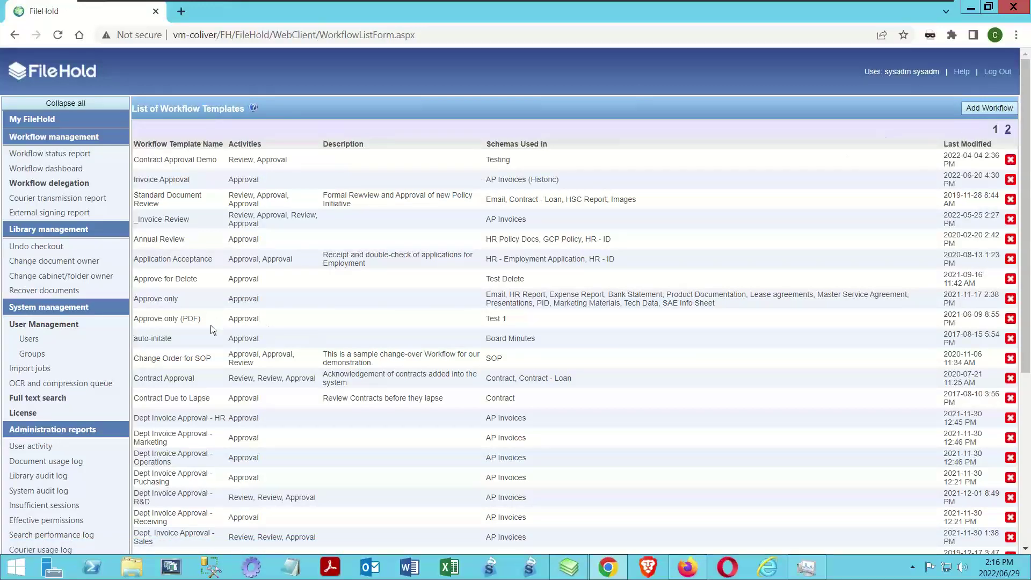
Open Purchase Order Approval from page 2 for editing and review its Custom Naming pattern
{"action": "scroll", "coordinate": [202, 333], "scroll_direction": "down", "scroll_amount": 5}
{"action": "scroll", "coordinate": [202, 333], "scroll_direction": "up", "scroll_amount": 5}
{"action": "left_click", "coordinate": [1008, 129]}
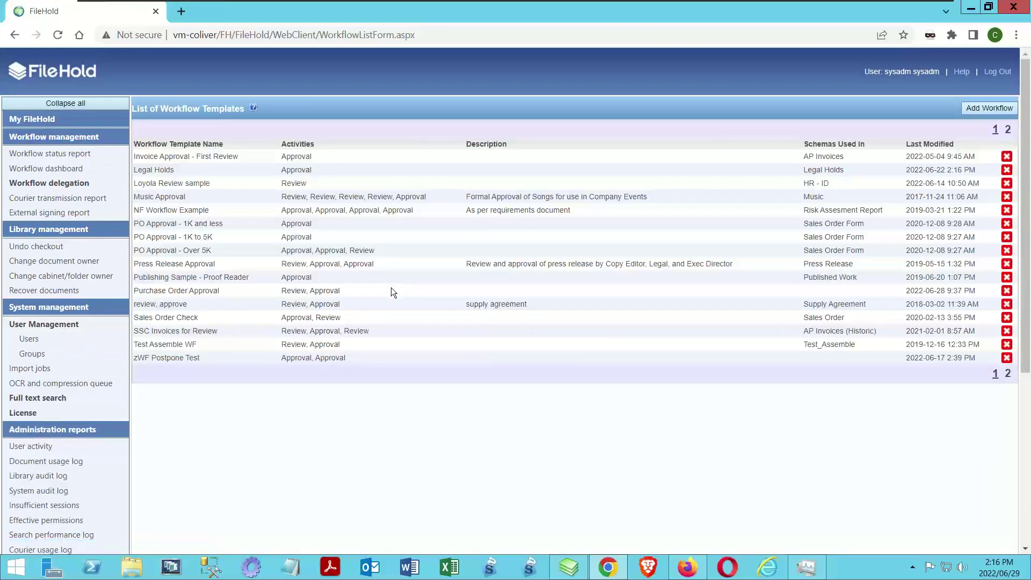
{"action": "left_click", "coordinate": [161, 293]}
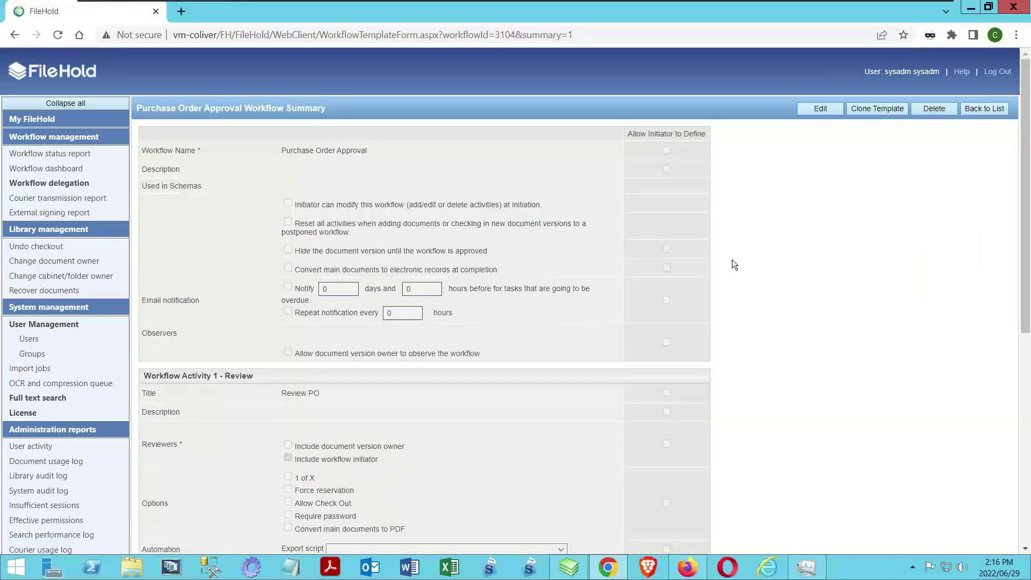
{"action": "left_click", "coordinate": [815, 112]}
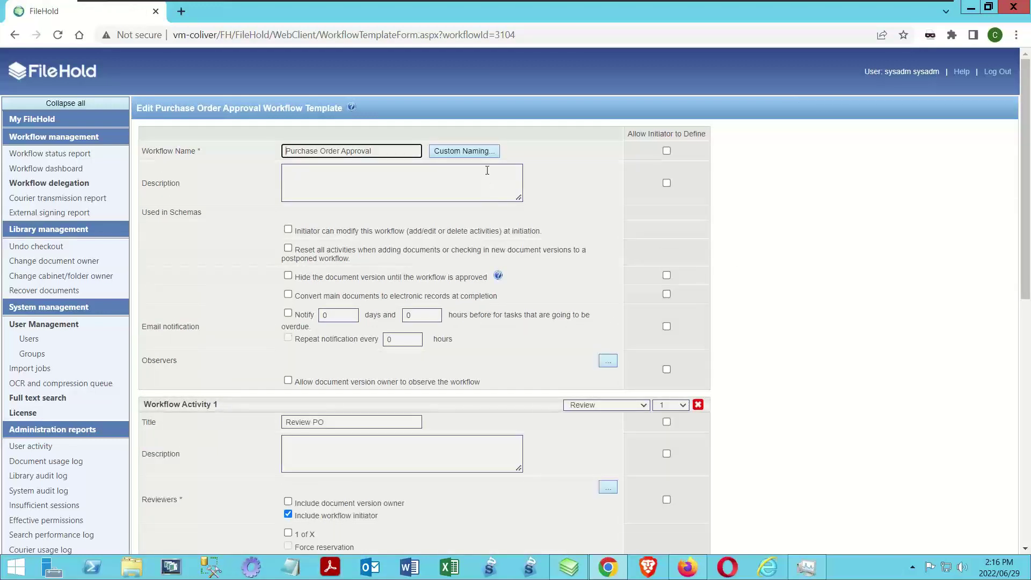
{"action": "left_click", "coordinate": [475, 152]}
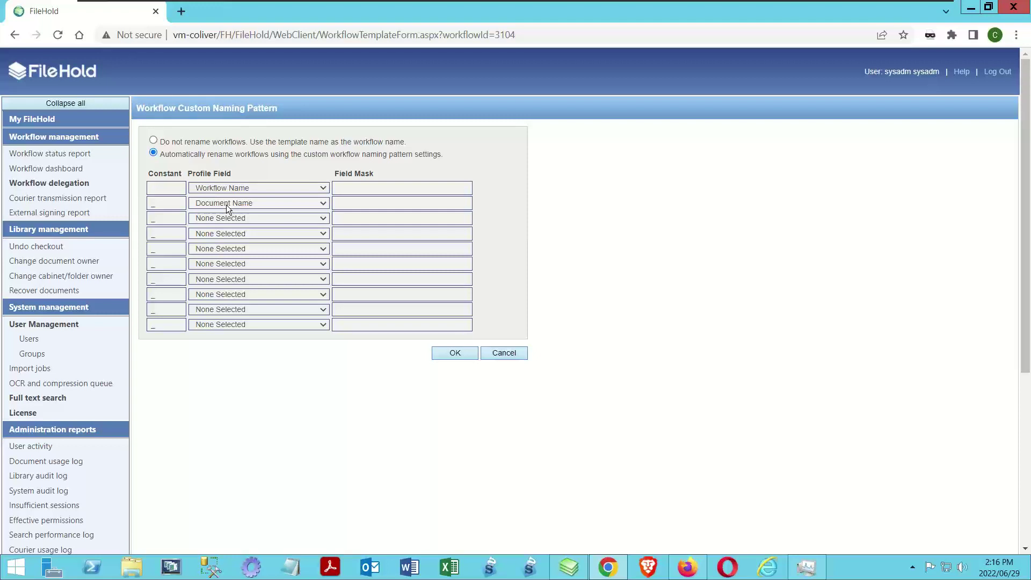
{"action": "left_click", "coordinate": [507, 354]}
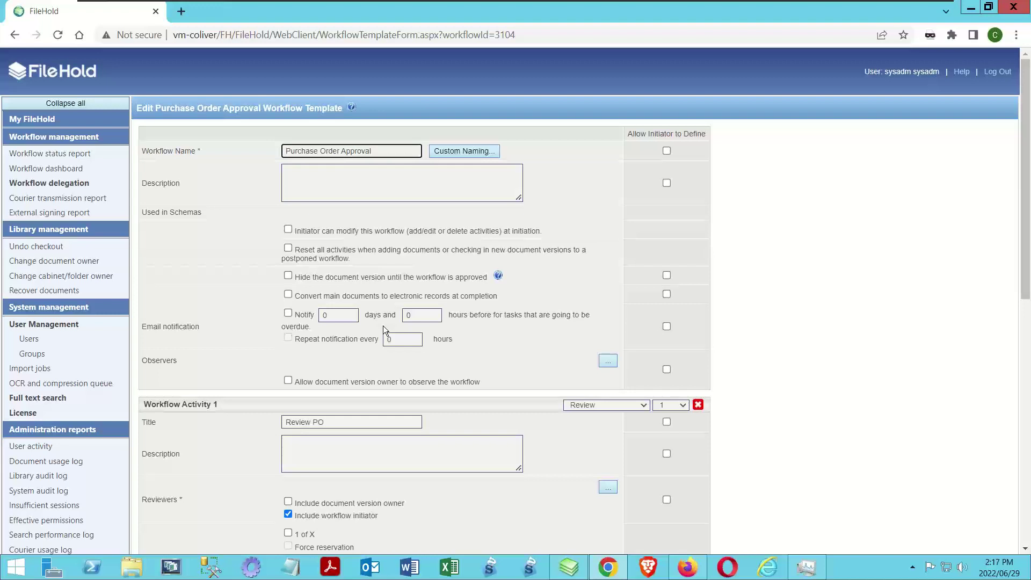
Enable 'Convert main documents to PDF' on Workflow Activity 2, Approve PO
{"action": "left_click", "coordinate": [721, 297]}
{"action": "scroll", "coordinate": [723, 302], "scroll_direction": "down", "scroll_amount": 1}
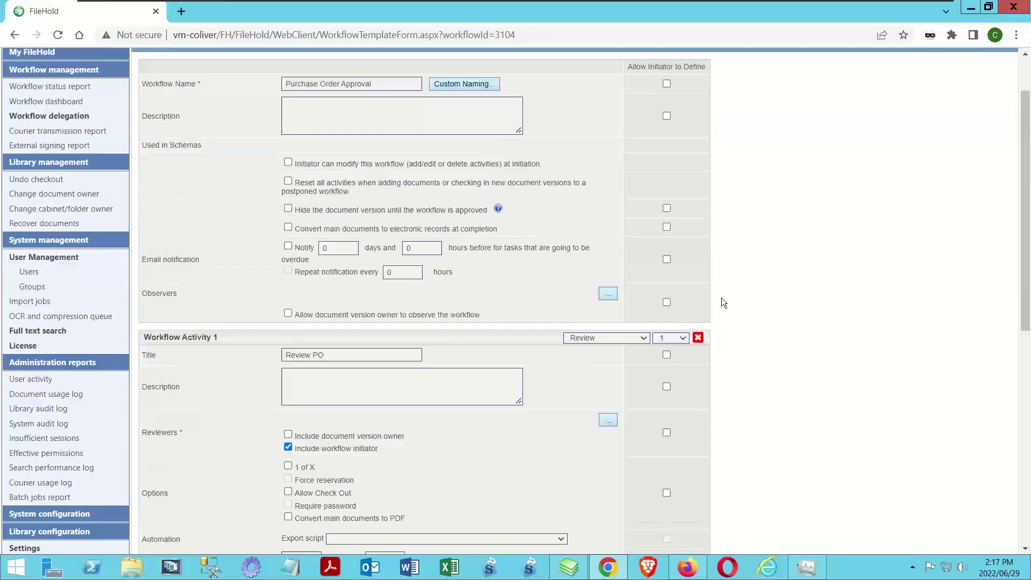
{"action": "scroll", "coordinate": [323, 355], "scroll_direction": "down", "scroll_amount": 1}
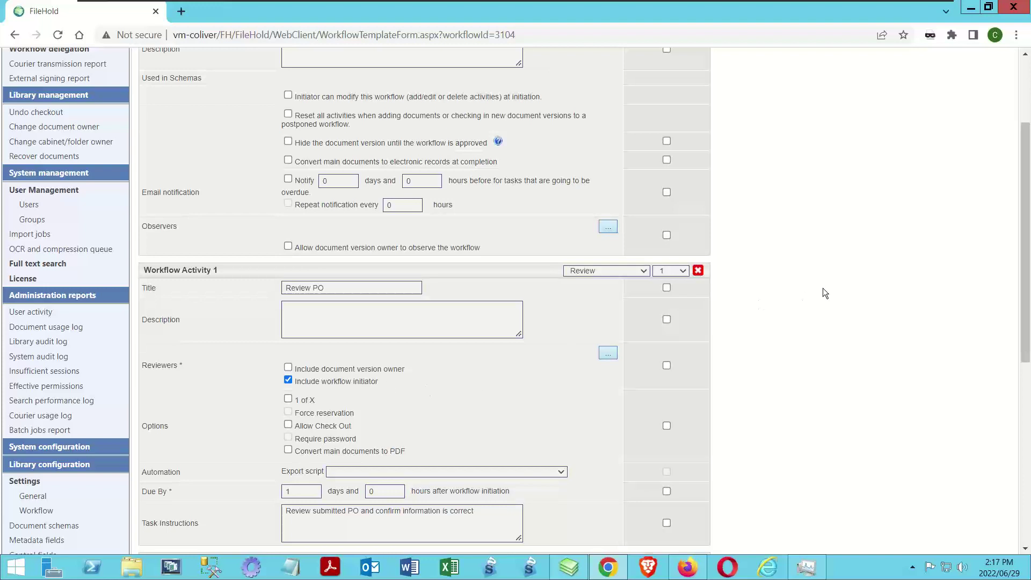
{"action": "scroll", "coordinate": [820, 291], "scroll_direction": "down", "scroll_amount": 1}
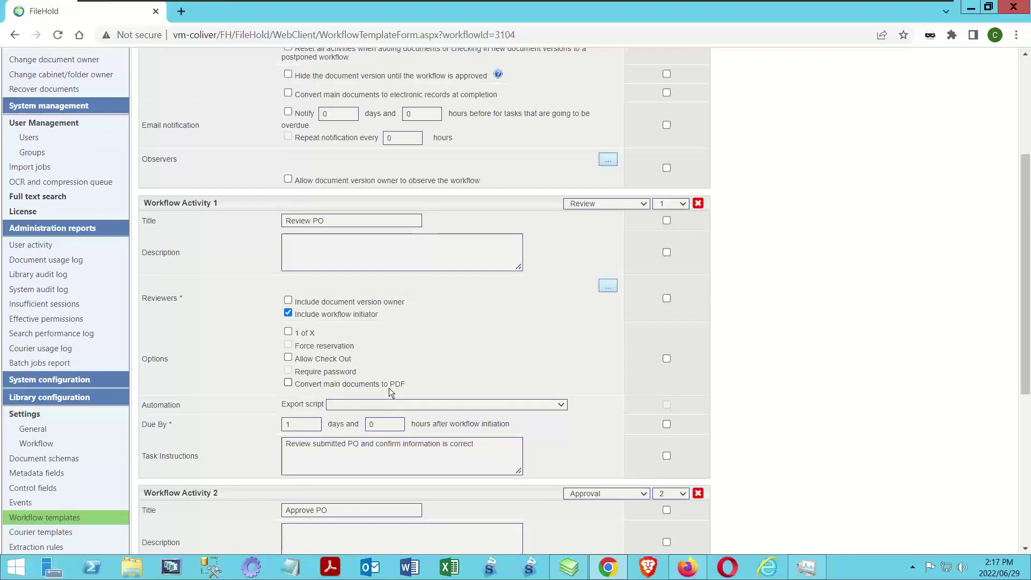
{"action": "scroll", "coordinate": [704, 327], "scroll_direction": "down", "scroll_amount": 5}
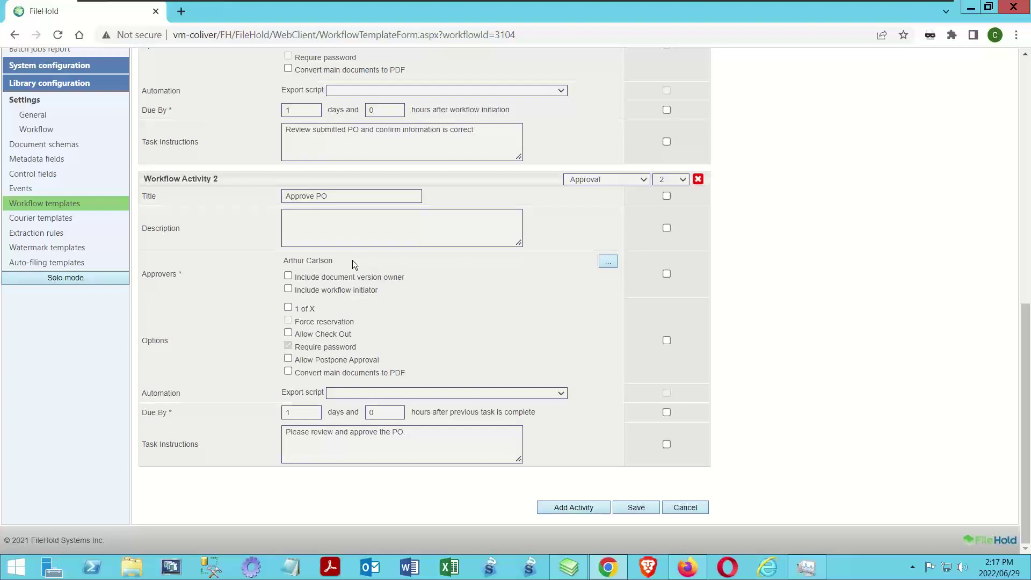
{"action": "left_click", "coordinate": [288, 371]}
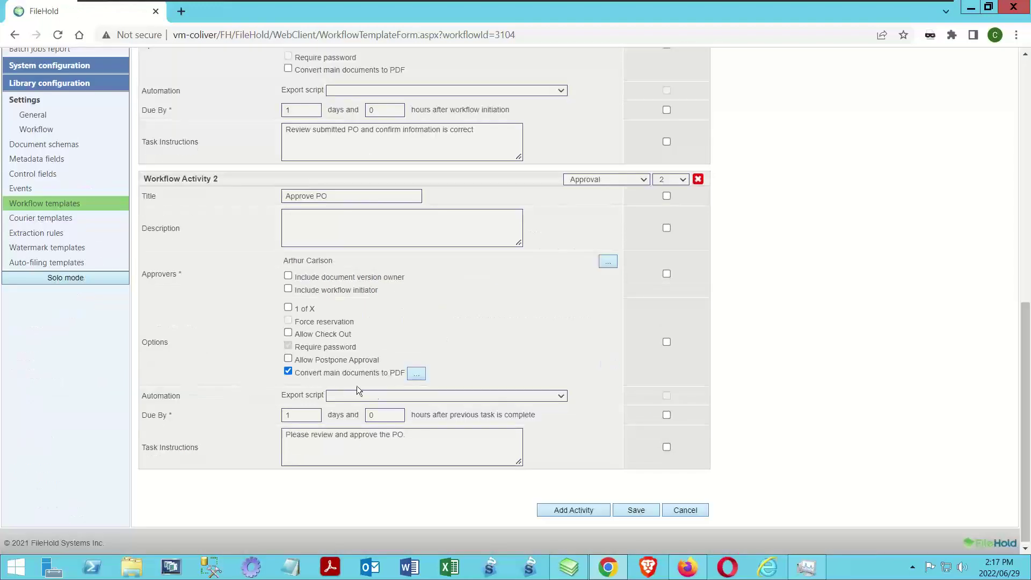
Set the Approve PO step's PDF options to append pages from the PO Approval WF template
{"action": "left_click", "coordinate": [418, 374]}
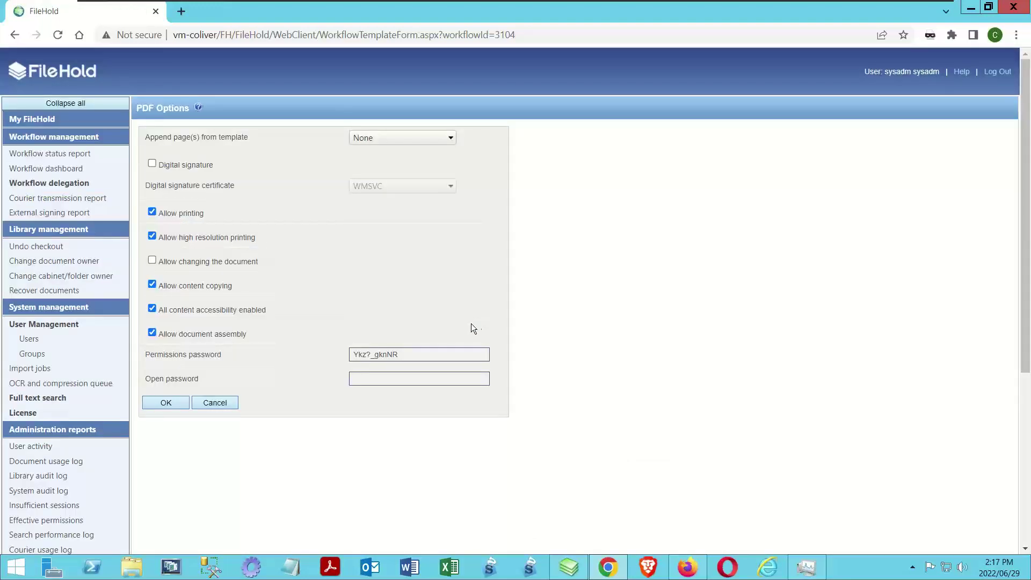
{"action": "left_click", "coordinate": [444, 137]}
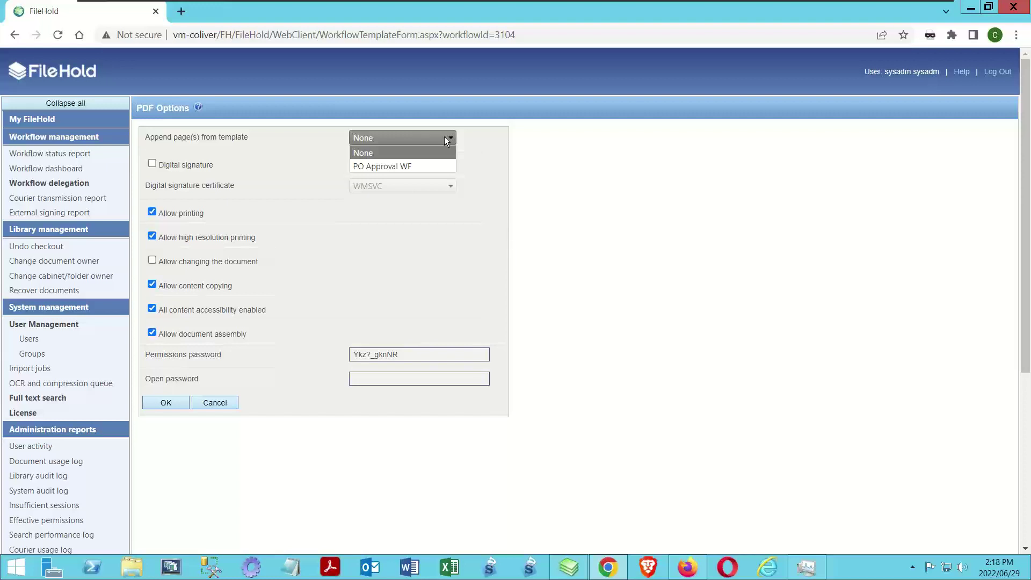
{"action": "left_click", "coordinate": [403, 166]}
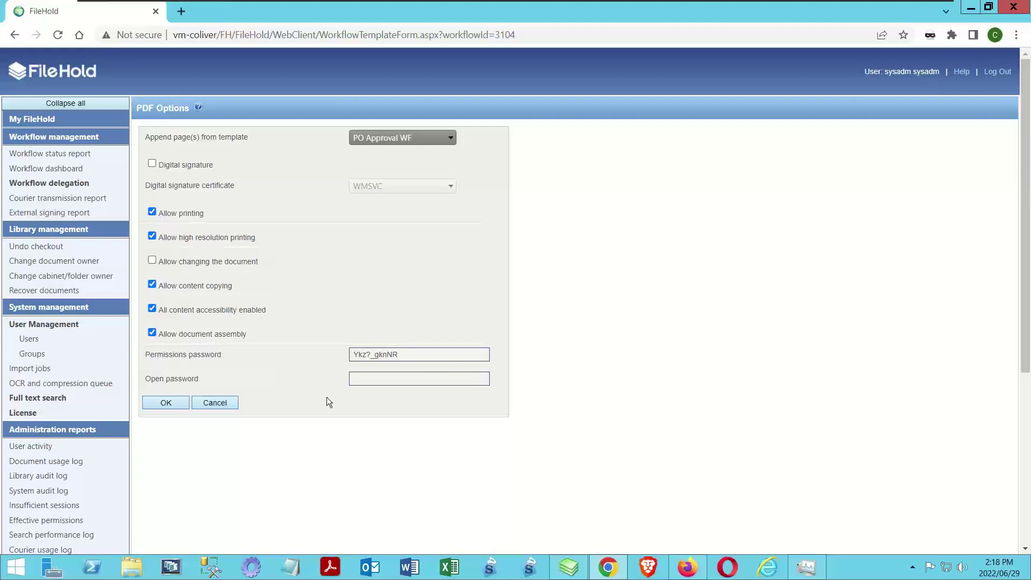
{"action": "left_click", "coordinate": [160, 403]}
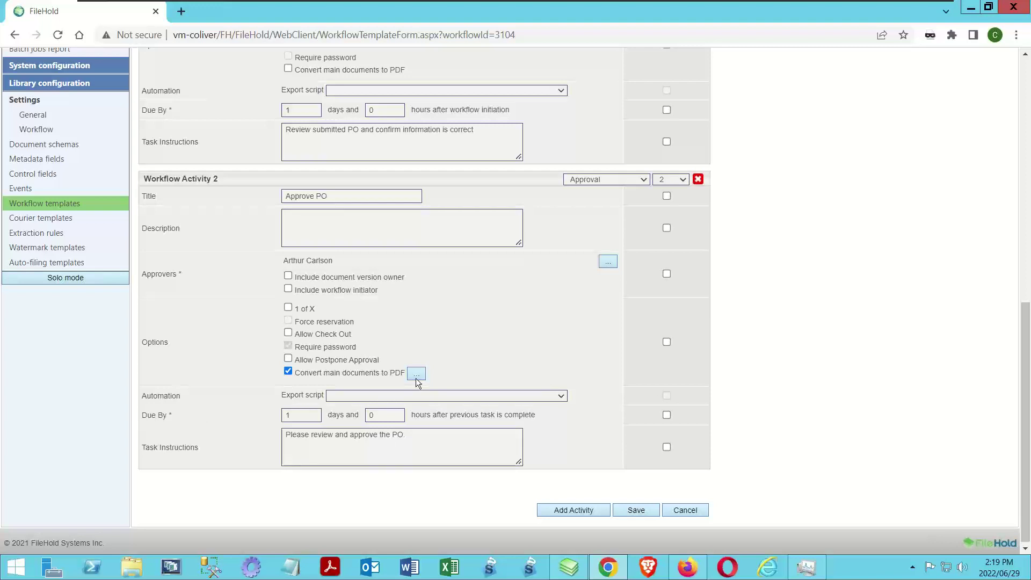
Save the Purchase Order Approval template and open the Purchase Orders schema from the P-filtered list
{"action": "left_click", "coordinate": [629, 510]}
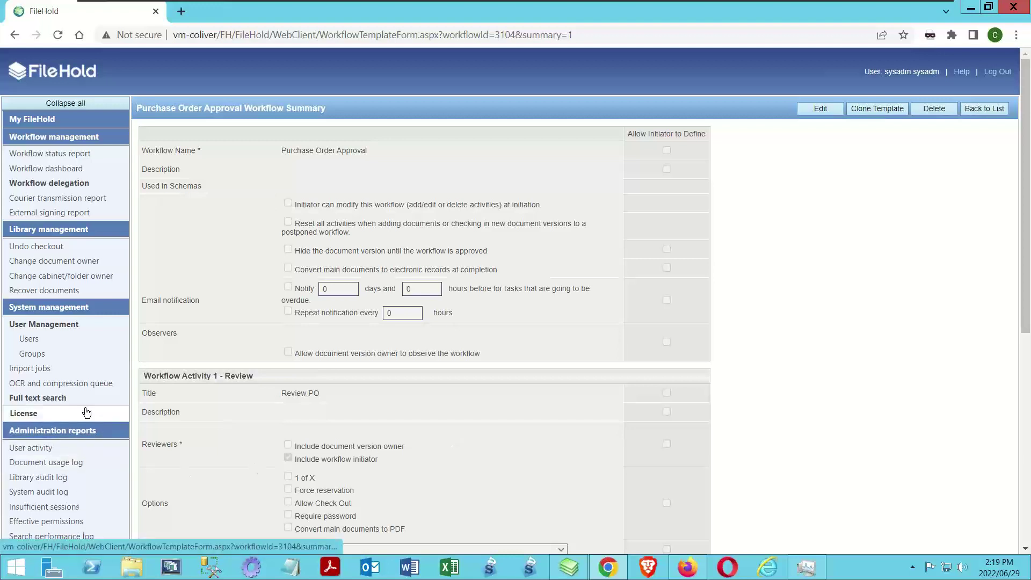
{"action": "scroll", "coordinate": [117, 403], "scroll_direction": "down", "scroll_amount": 7}
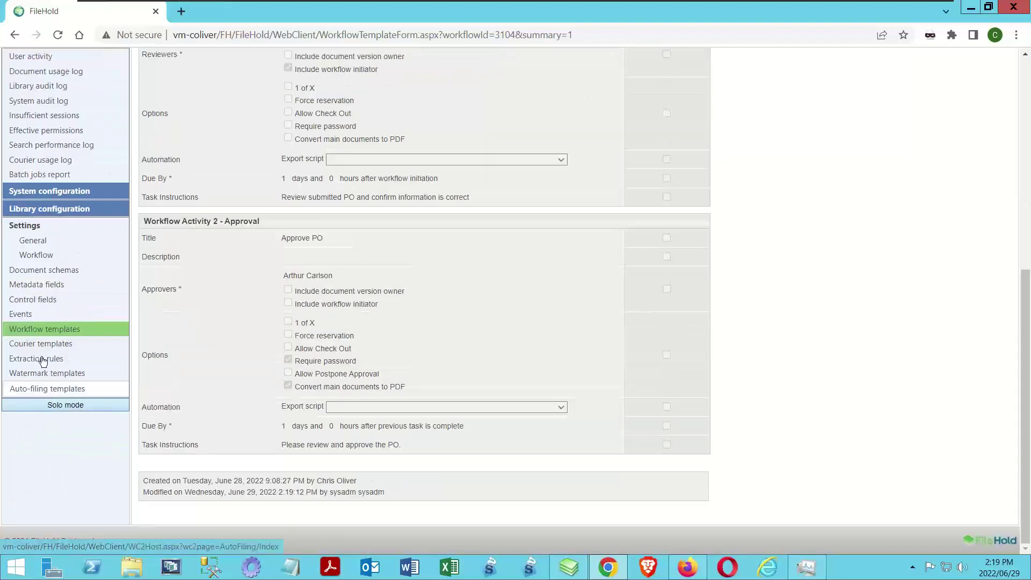
{"action": "left_click", "coordinate": [47, 270]}
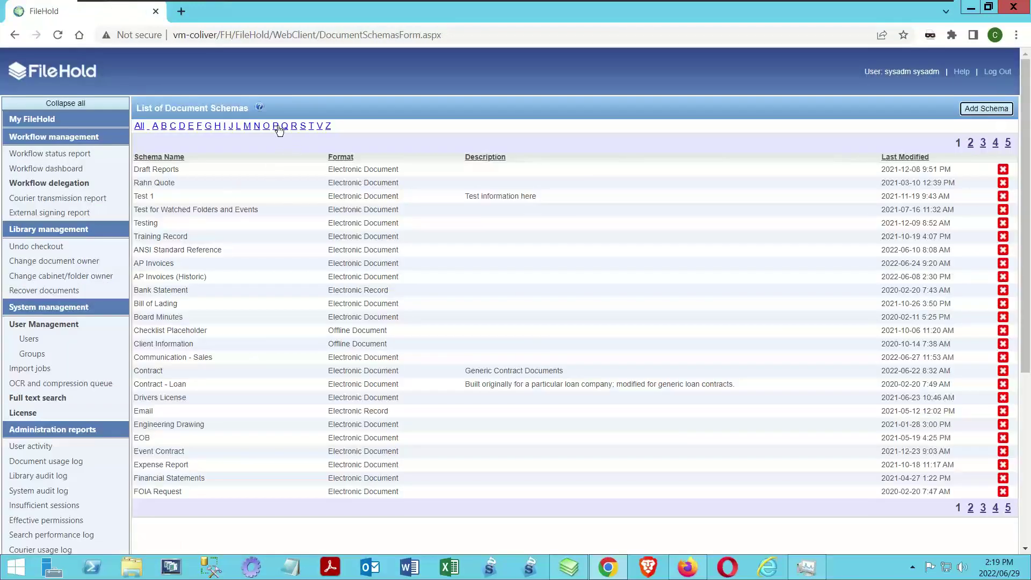
{"action": "left_click", "coordinate": [275, 126]}
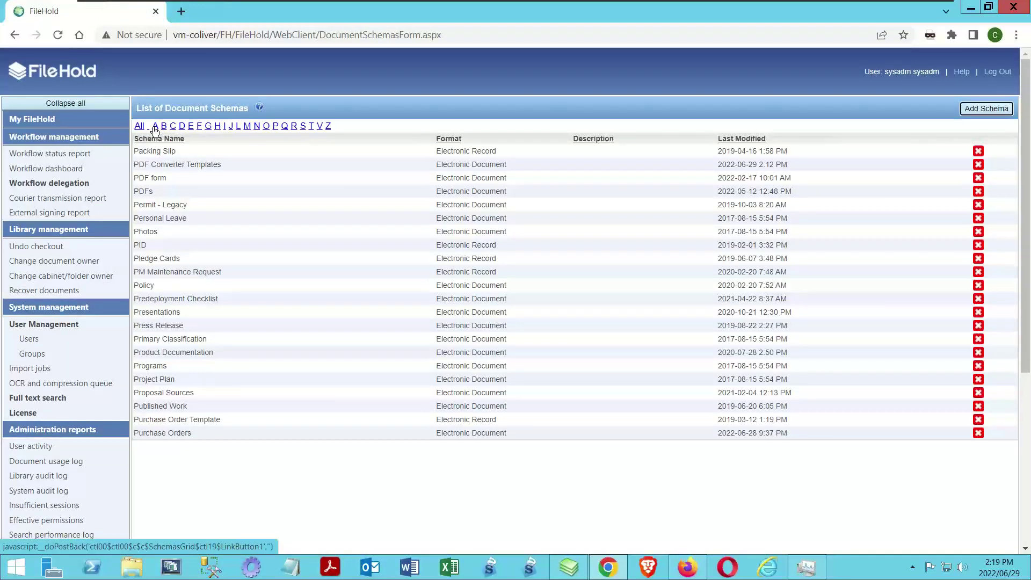
{"action": "left_click", "coordinate": [155, 434]}
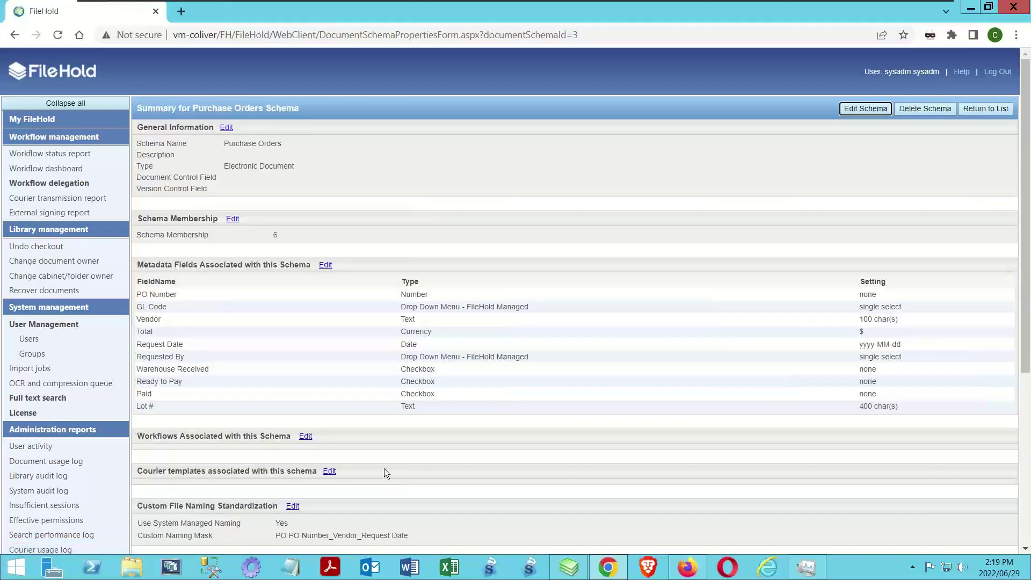
{"action": "scroll", "coordinate": [306, 362], "scroll_direction": "down", "scroll_amount": 1}
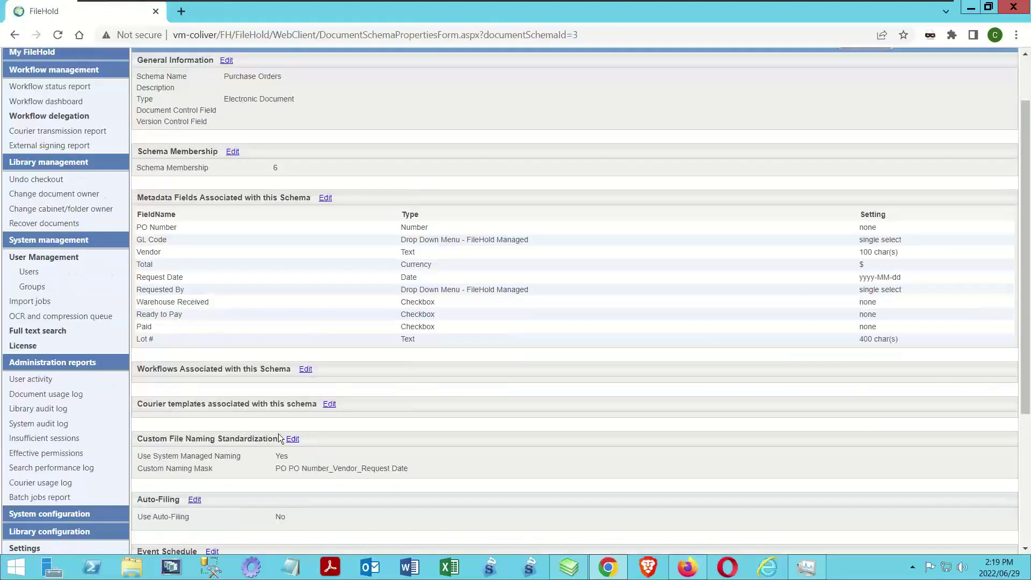
Add the Purchase Order Approval workflow to the Purchase Orders schema and save the schema
{"action": "left_click", "coordinate": [304, 369]}
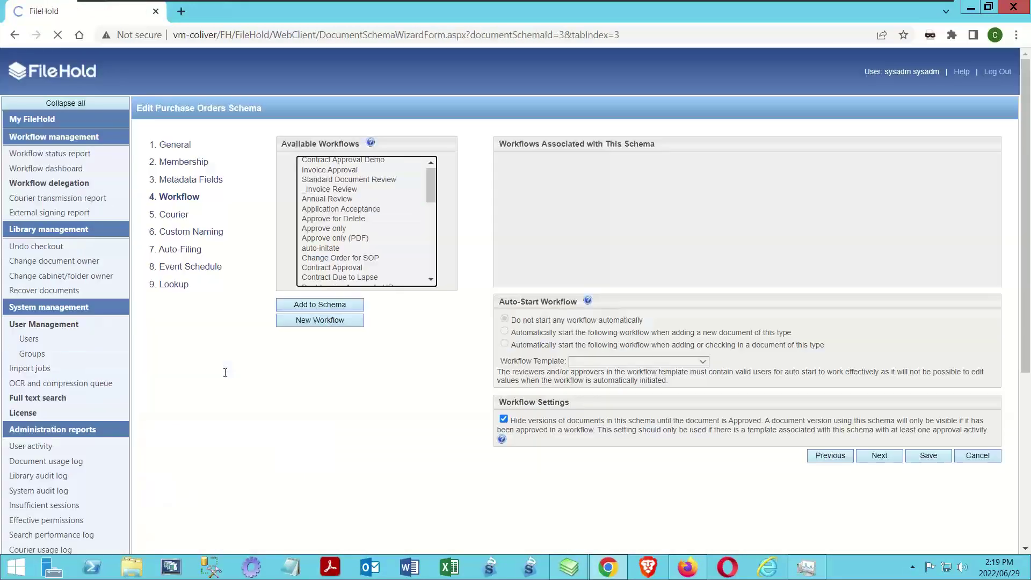
{"action": "left_click_drag", "start_coordinate": [433, 183], "coordinate": [428, 242]}
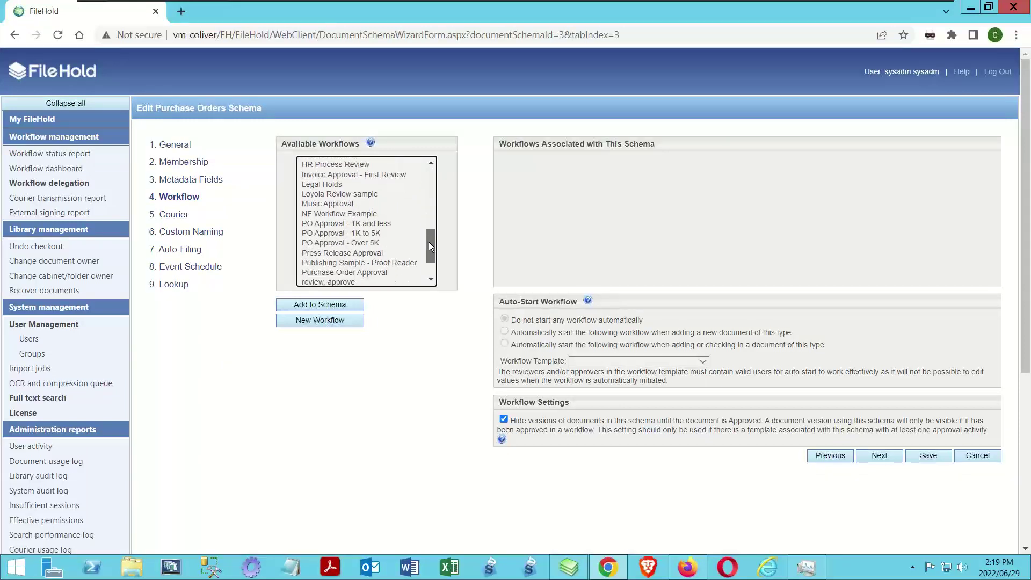
{"action": "left_click", "coordinate": [330, 272]}
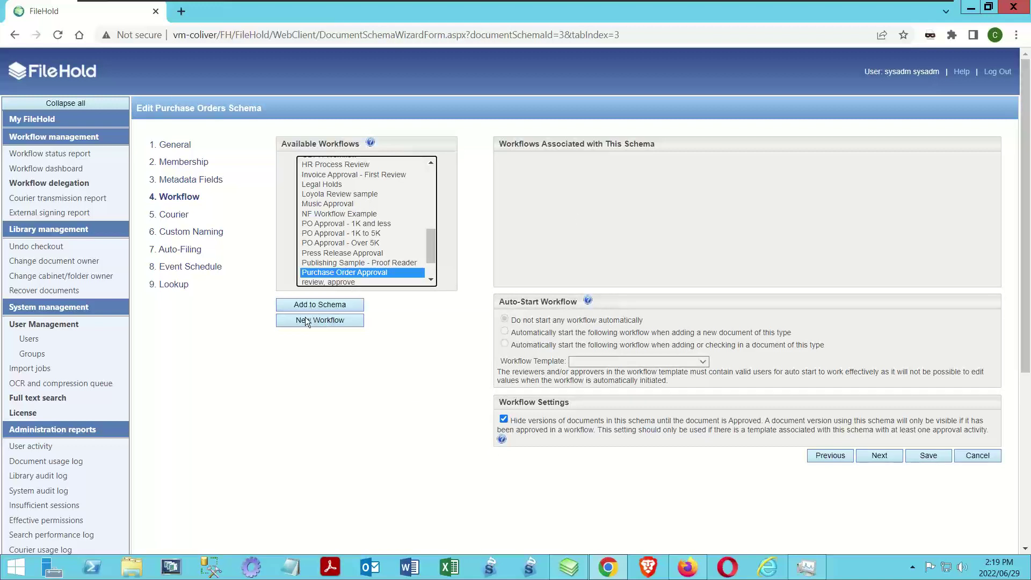
{"action": "left_click", "coordinate": [317, 308]}
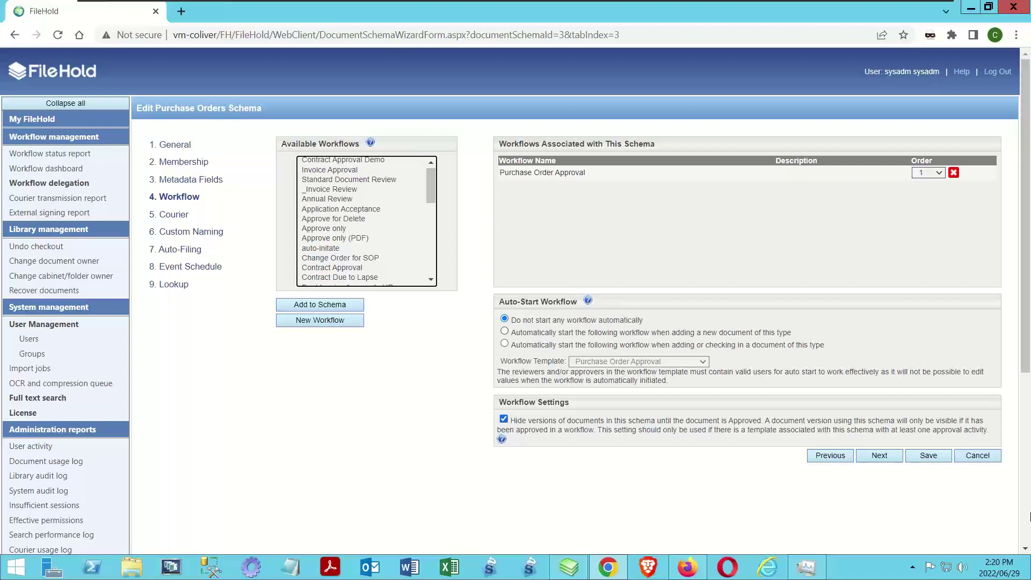
{"action": "left_click", "coordinate": [937, 456]}
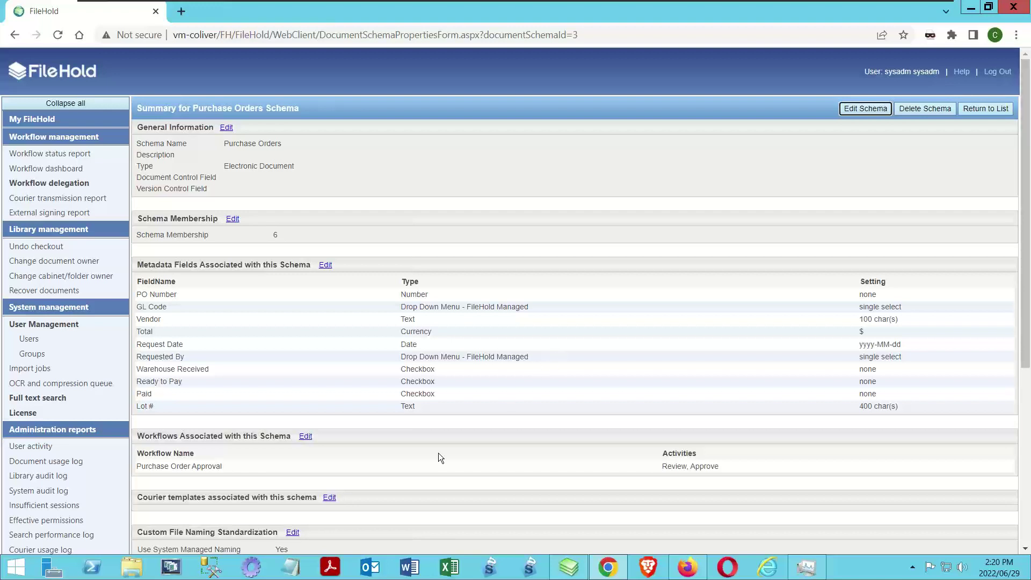
Open the Purchase Order Approval summary from page two of the workflow templates
{"action": "scroll", "coordinate": [51, 454], "scroll_direction": "down", "scroll_amount": 5}
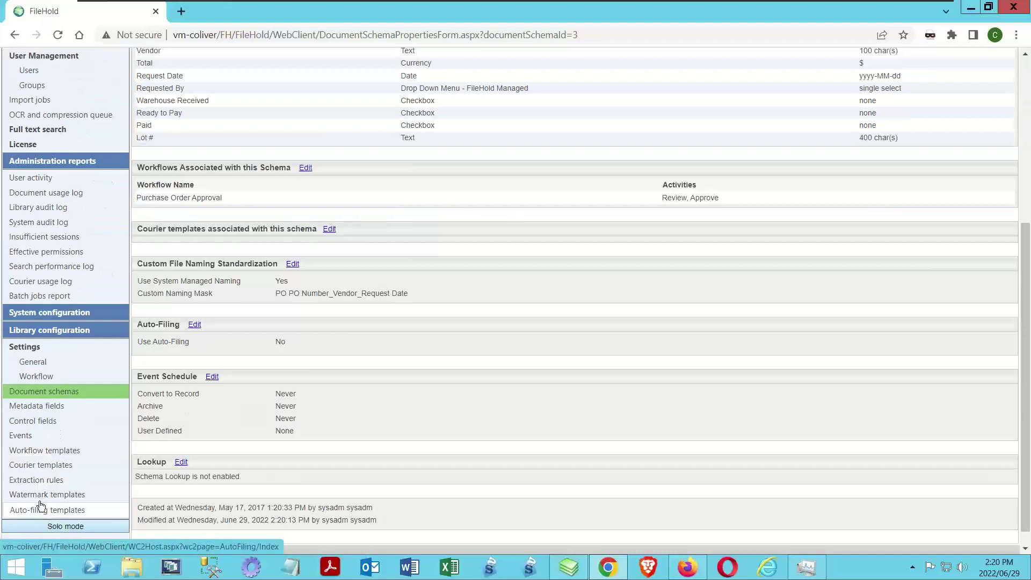
{"action": "left_click", "coordinate": [44, 450]}
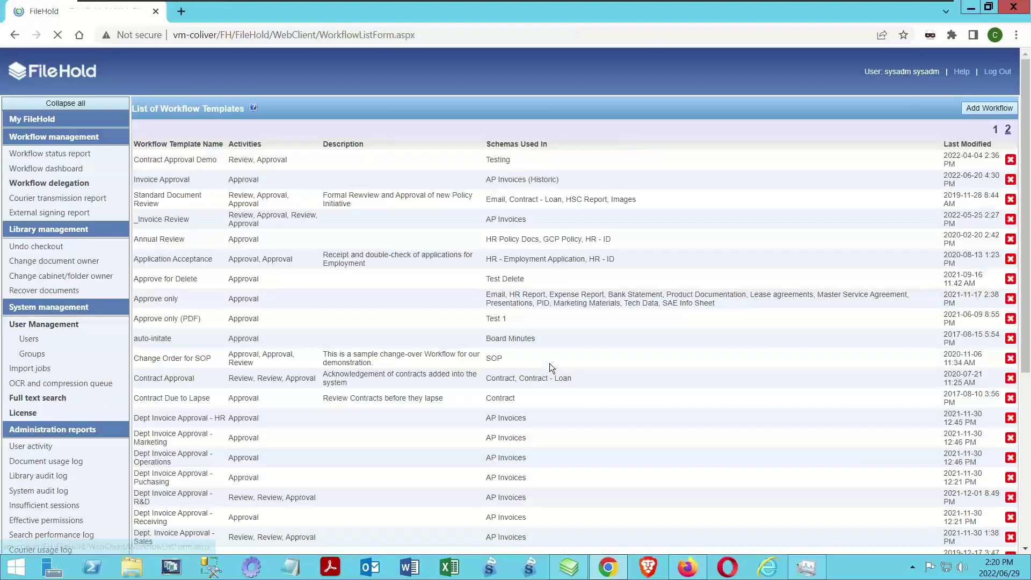
{"action": "left_click", "coordinate": [1008, 129]}
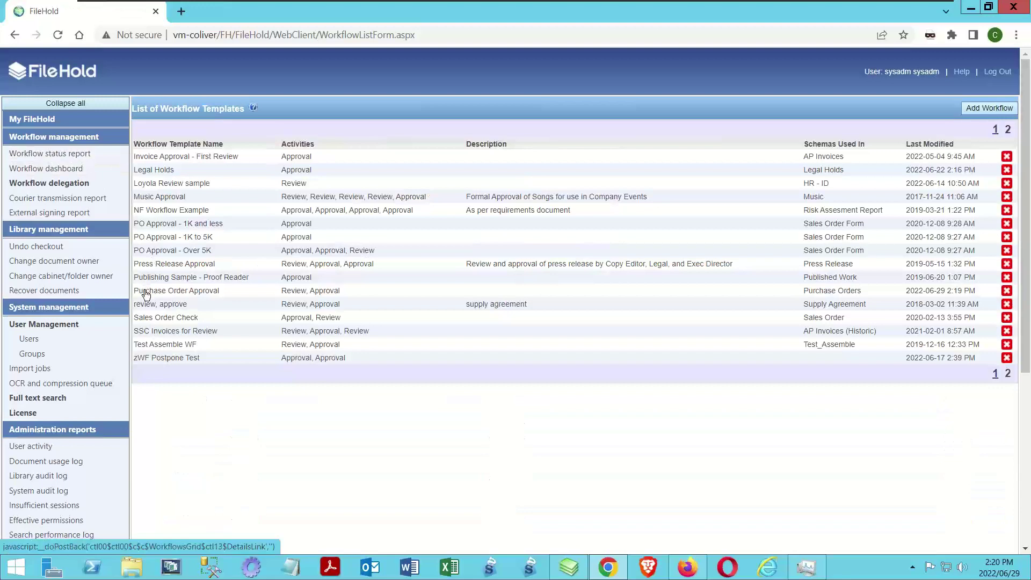
{"action": "left_click", "coordinate": [146, 293]}
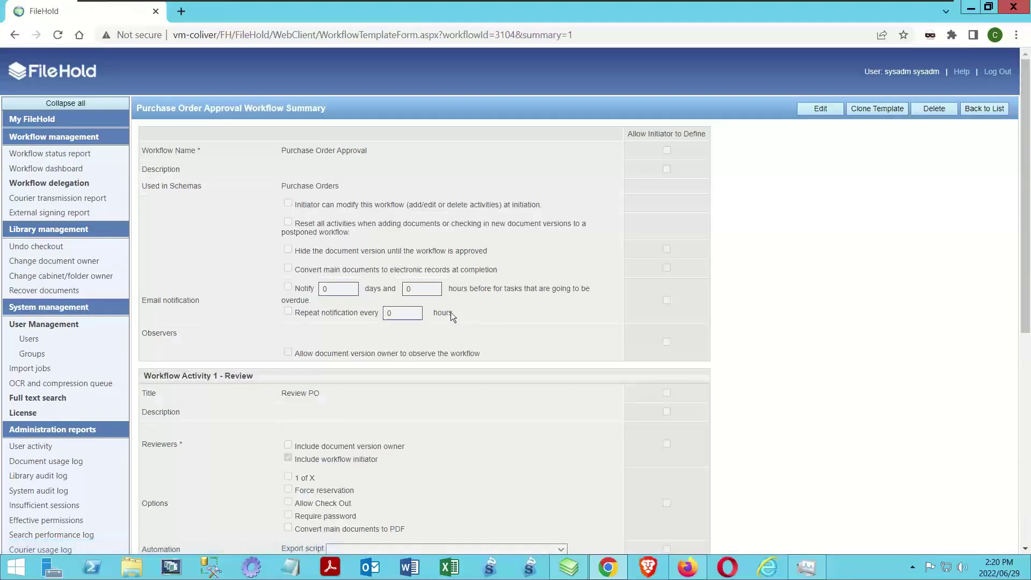
Review its review and approval activities, then log out of the web client
{"action": "scroll", "coordinate": [302, 449], "scroll_direction": "down", "scroll_amount": 7}
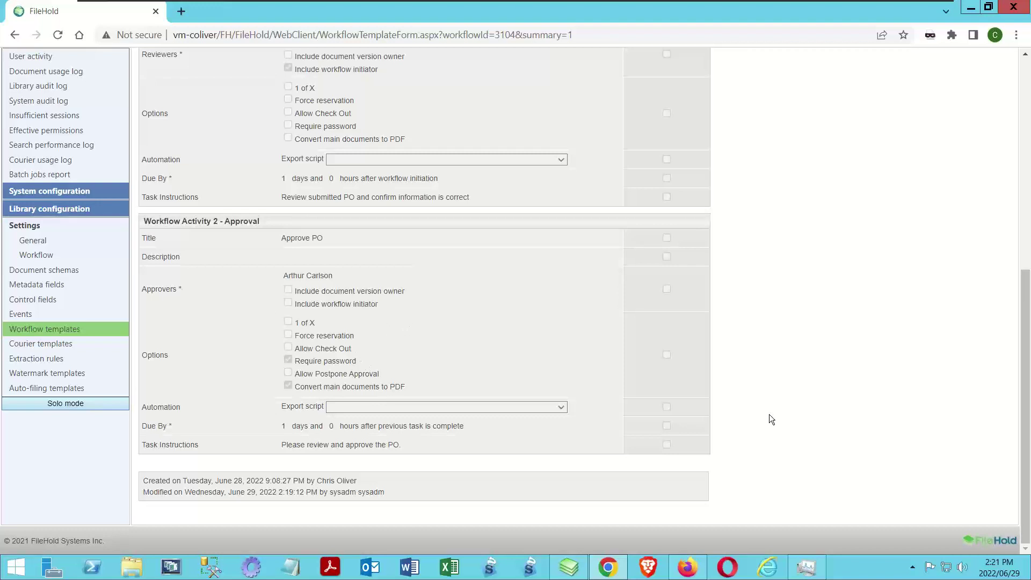
{"action": "scroll", "coordinate": [861, 285], "scroll_direction": "up", "scroll_amount": 7}
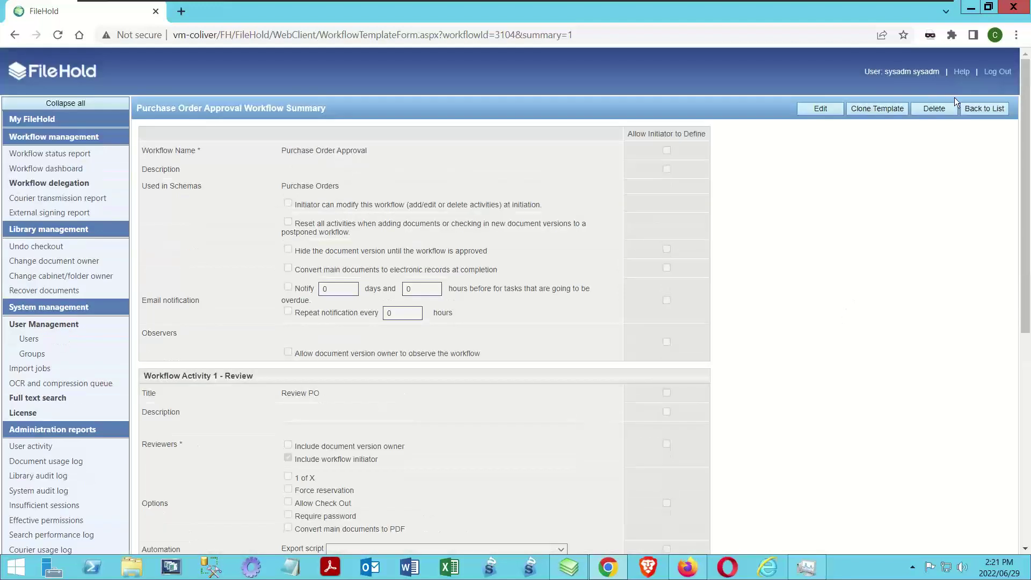
{"action": "left_click", "coordinate": [997, 72]}
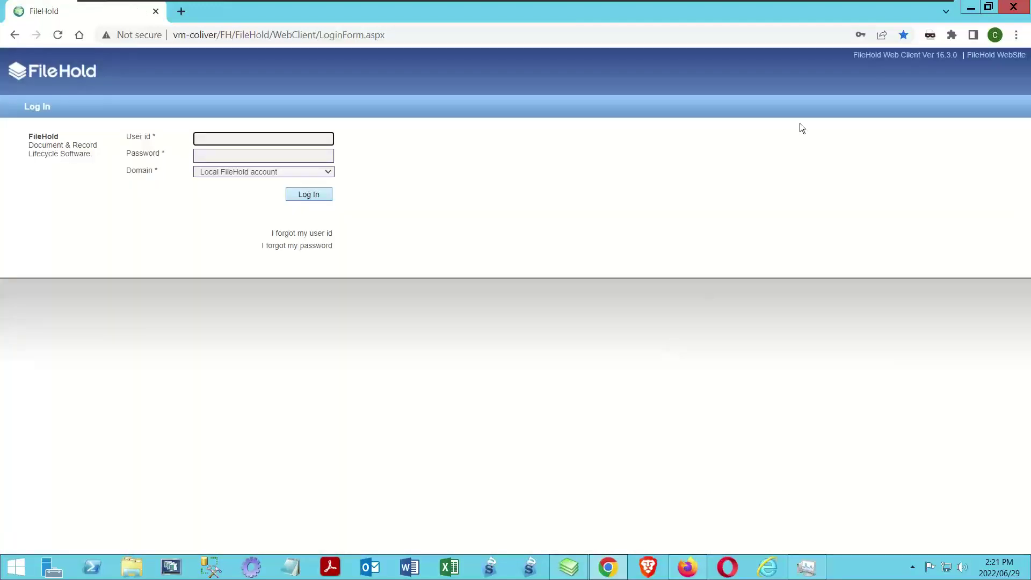
Search the Purchase Orders saved search for PO Number 123456 and check its version metadata
{"action": "left_click", "coordinate": [1013, 7]}
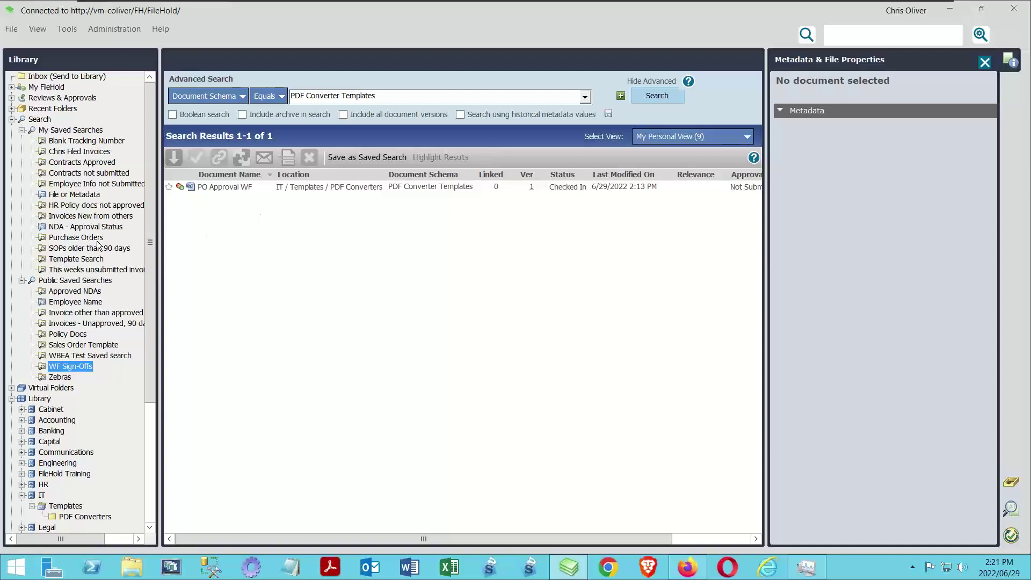
{"action": "left_click", "coordinate": [76, 238]}
{"action": "left_click", "coordinate": [375, 95]}
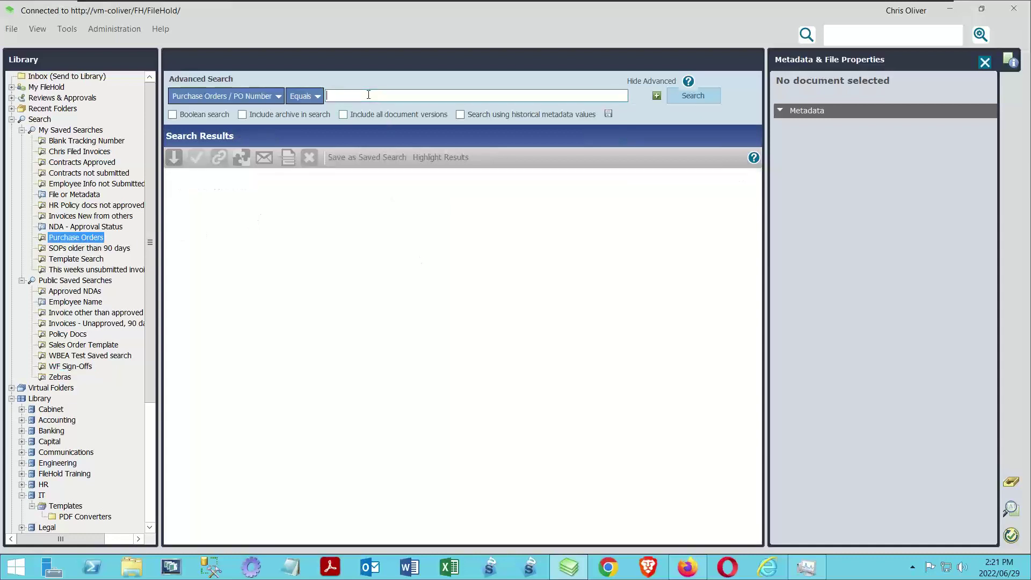
{"action": "type", "text": "123456"}
{"action": "key", "text": "Return"}
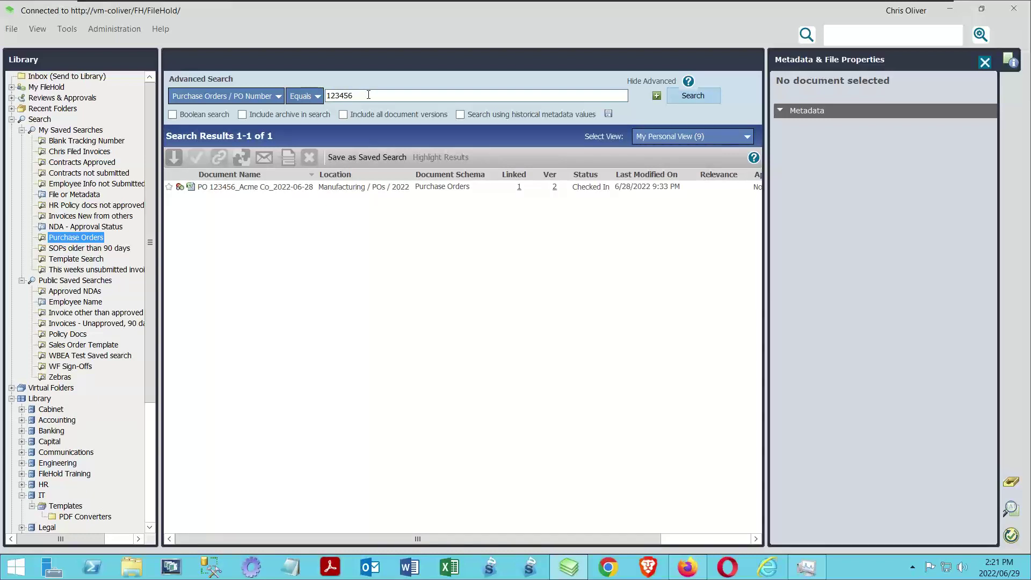
{"action": "left_click", "coordinate": [273, 188]}
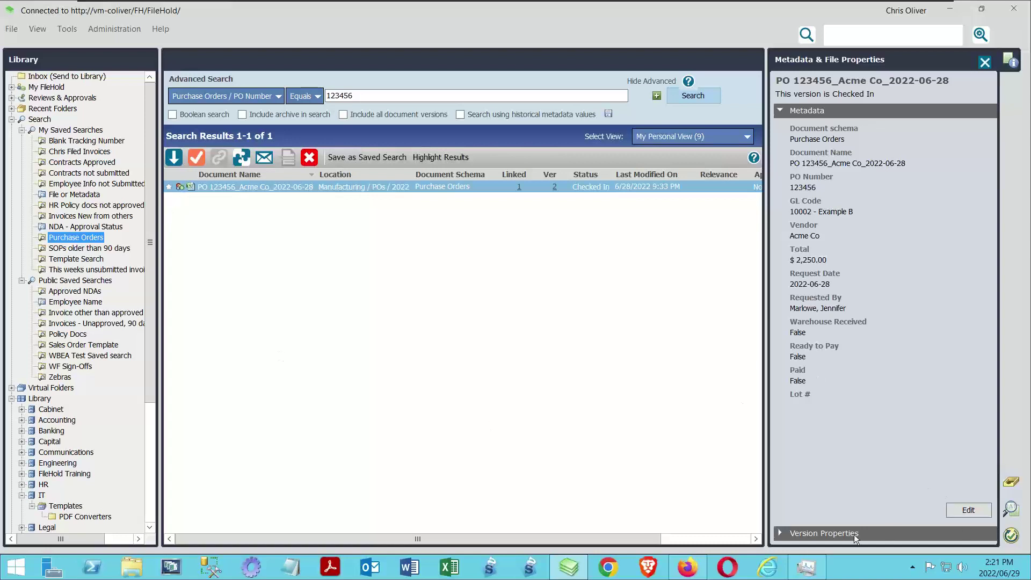
{"action": "left_click", "coordinate": [776, 533]}
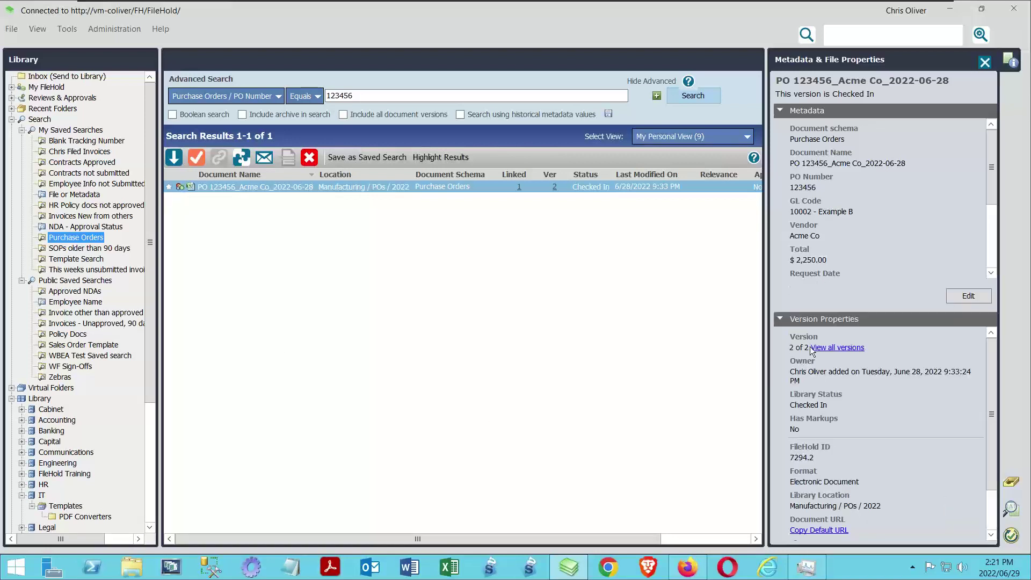
{"action": "left_click", "coordinate": [780, 319]}
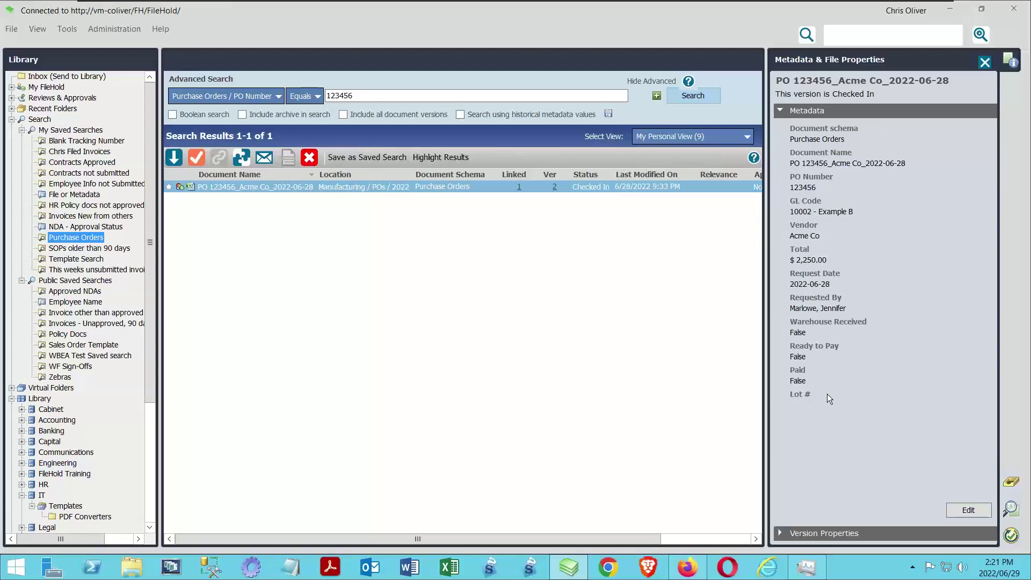
Go to the PO's document location, the Manufacturing/POs/2022 folder
{"action": "right_click", "coordinate": [237, 188]}
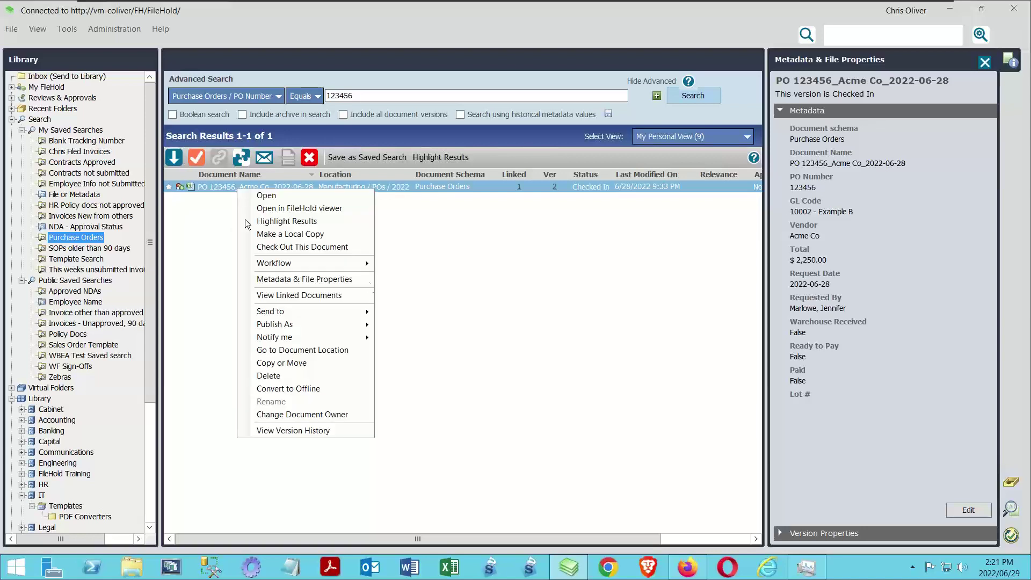
{"action": "left_click", "coordinate": [508, 294]}
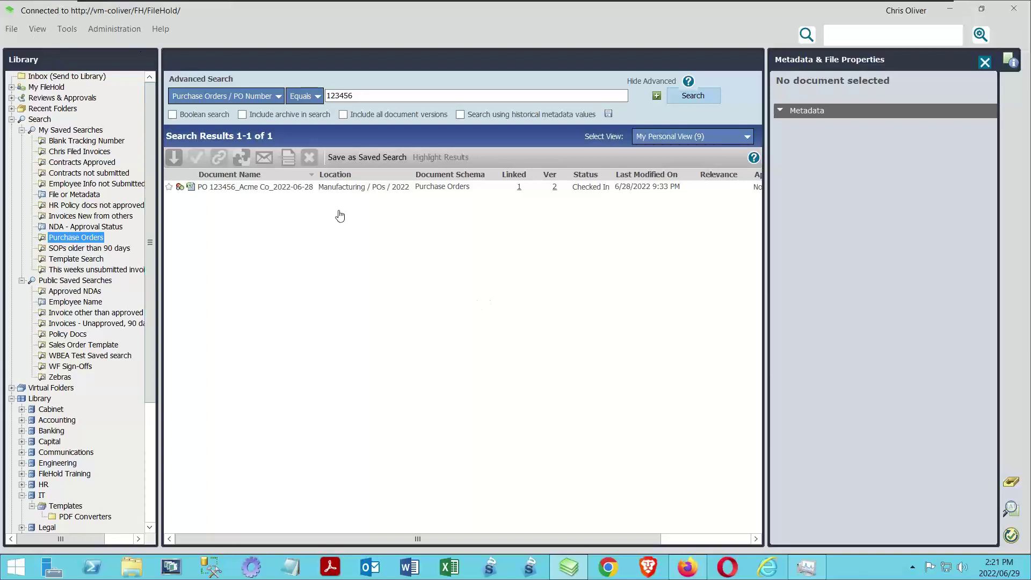
{"action": "right_click", "coordinate": [295, 186]}
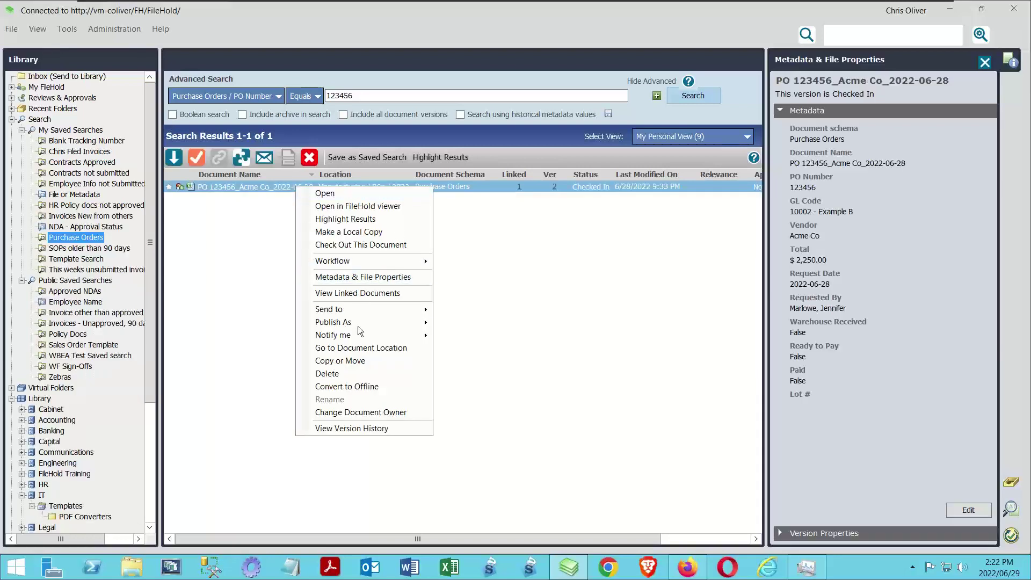
{"action": "left_click", "coordinate": [360, 348]}
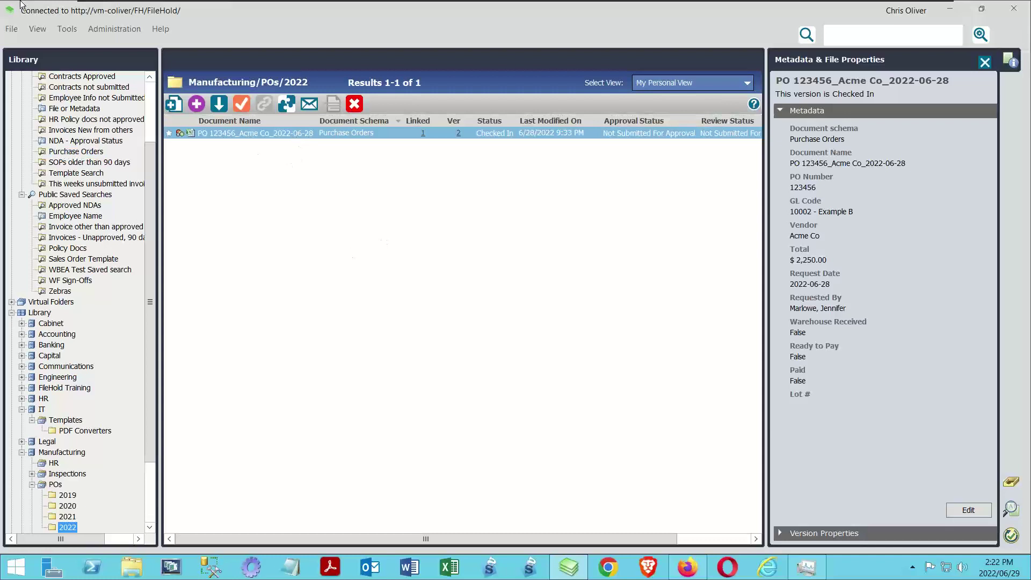
{"action": "left_click", "coordinate": [11, 29]}
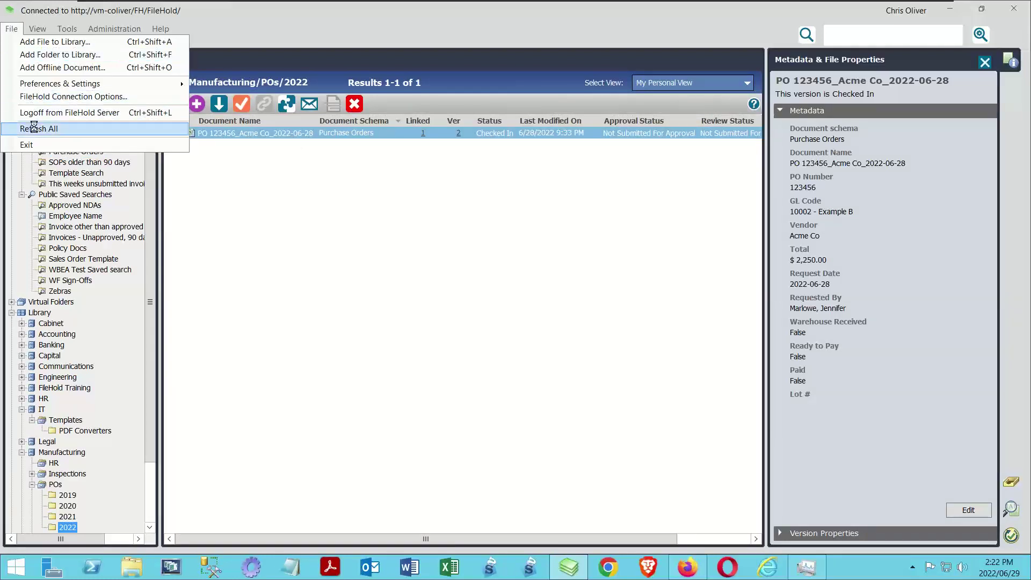
{"action": "left_click", "coordinate": [36, 128]}
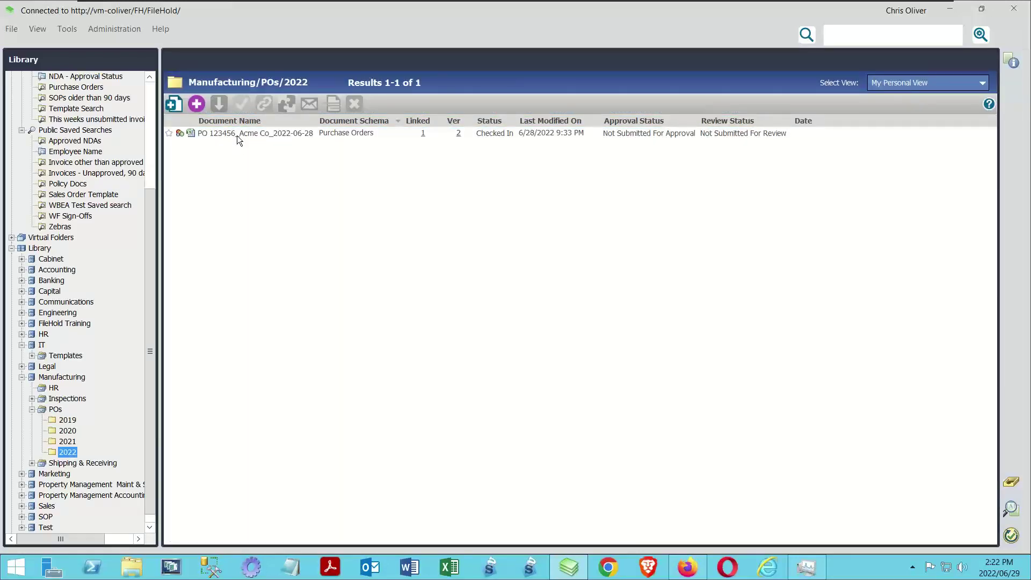
{"action": "right_click", "coordinate": [237, 133]}
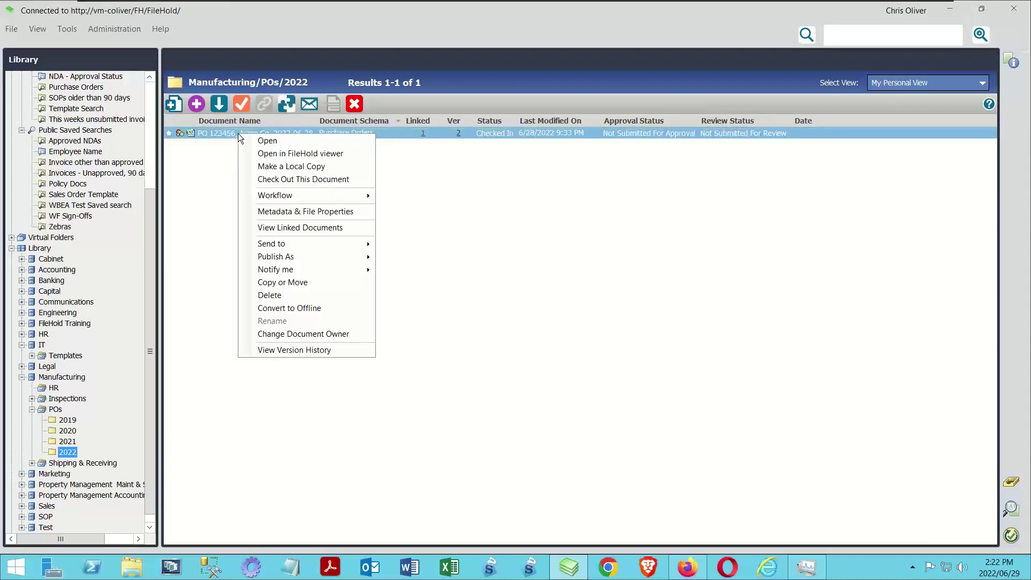
{"action": "mouse_move", "coordinate": [300, 195]}
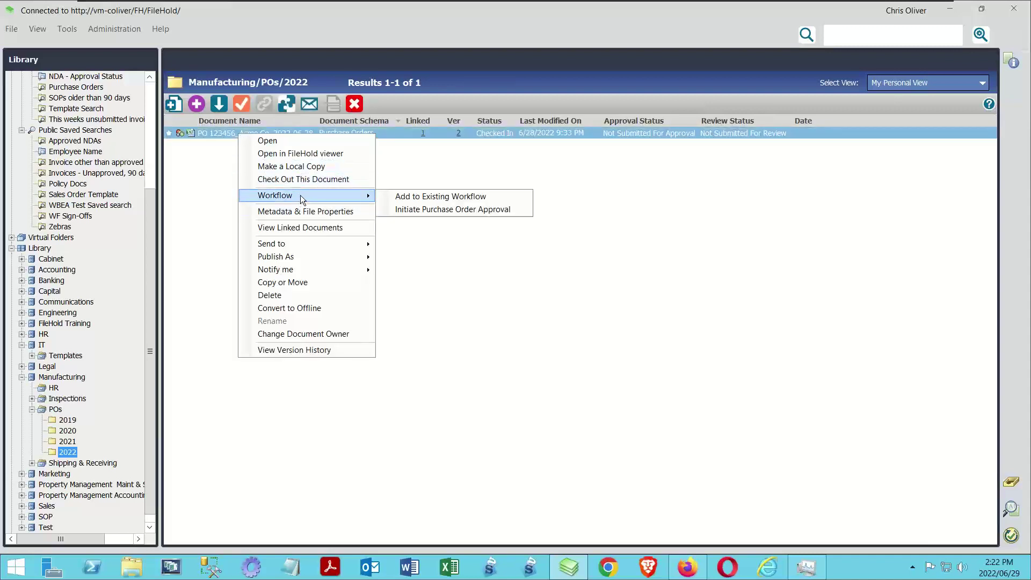
{"action": "left_click", "coordinate": [437, 211]}
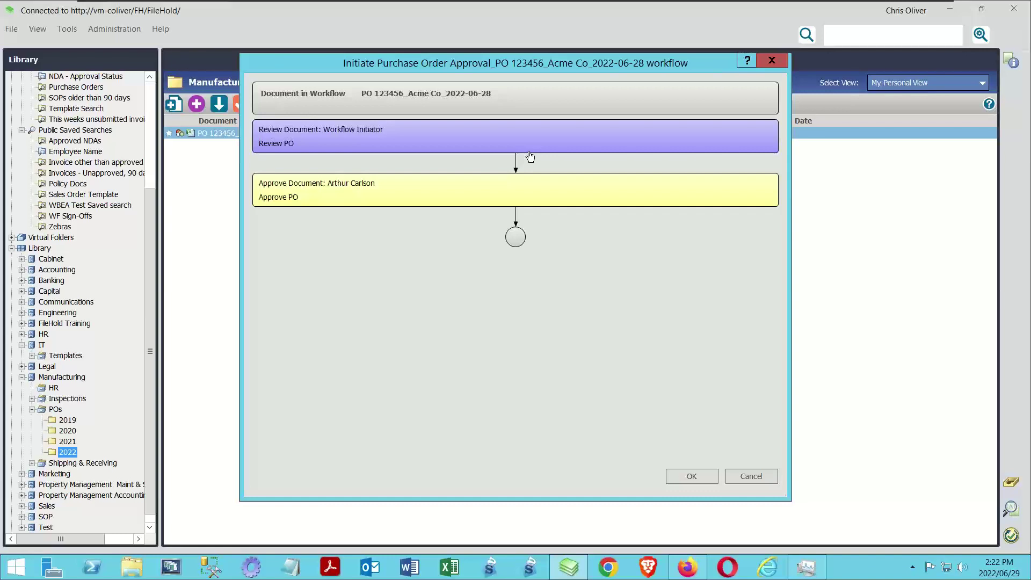
{"action": "left_click", "coordinate": [685, 479]}
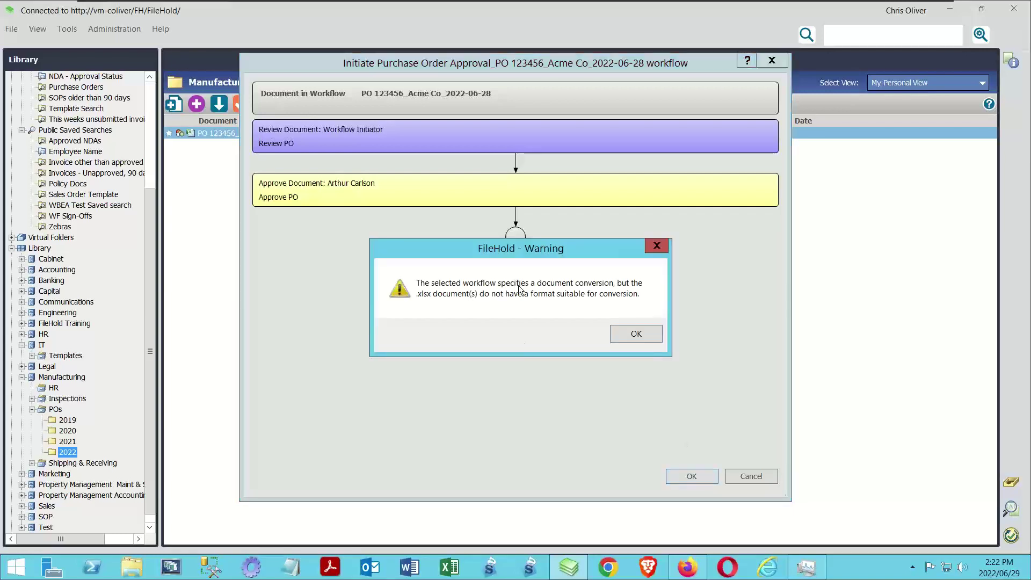
{"action": "left_click", "coordinate": [649, 242]}
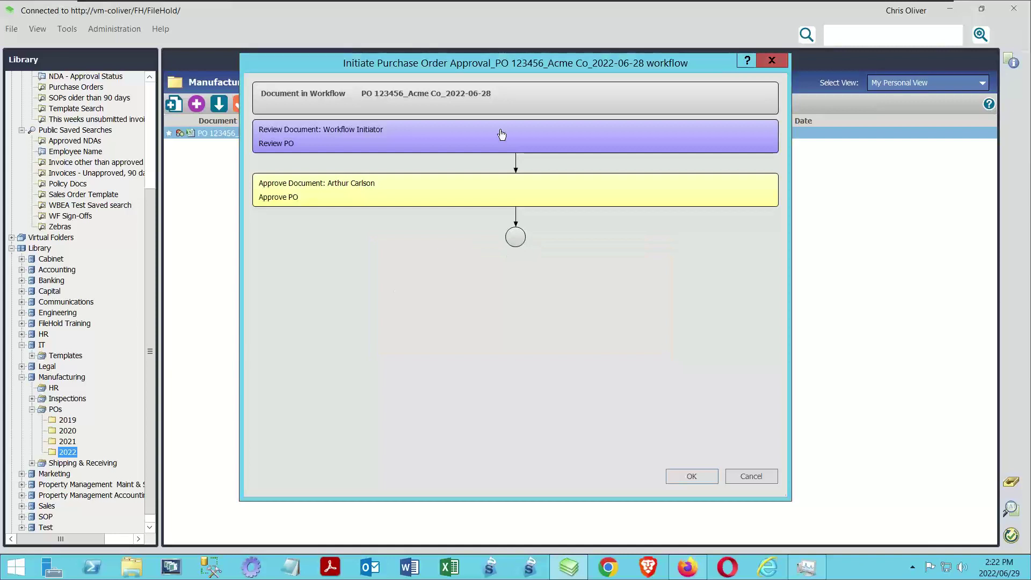
{"action": "left_click", "coordinate": [771, 60]}
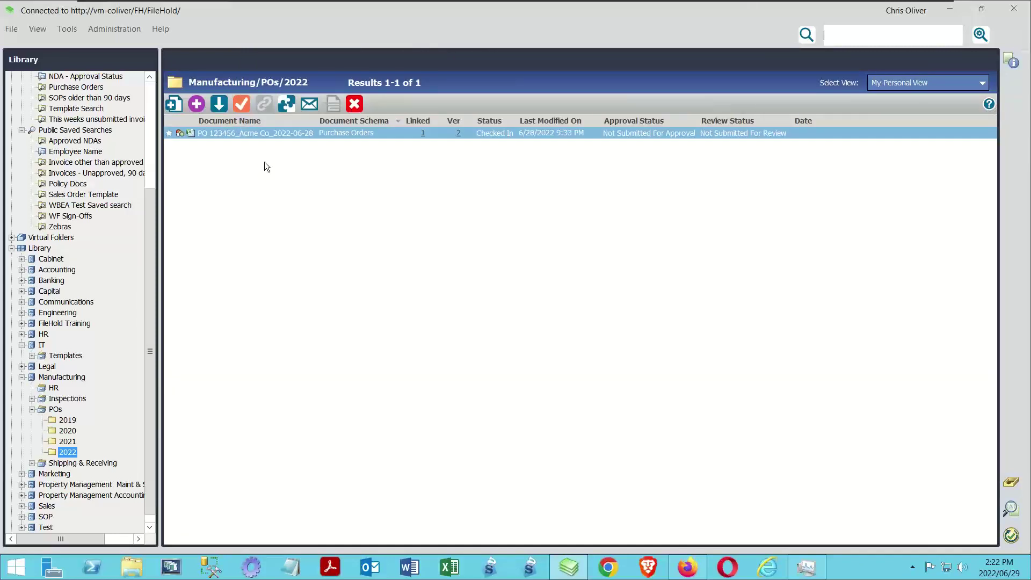
Check out PO 123456 to My FileHold Documents
{"action": "right_click", "coordinate": [253, 133]}
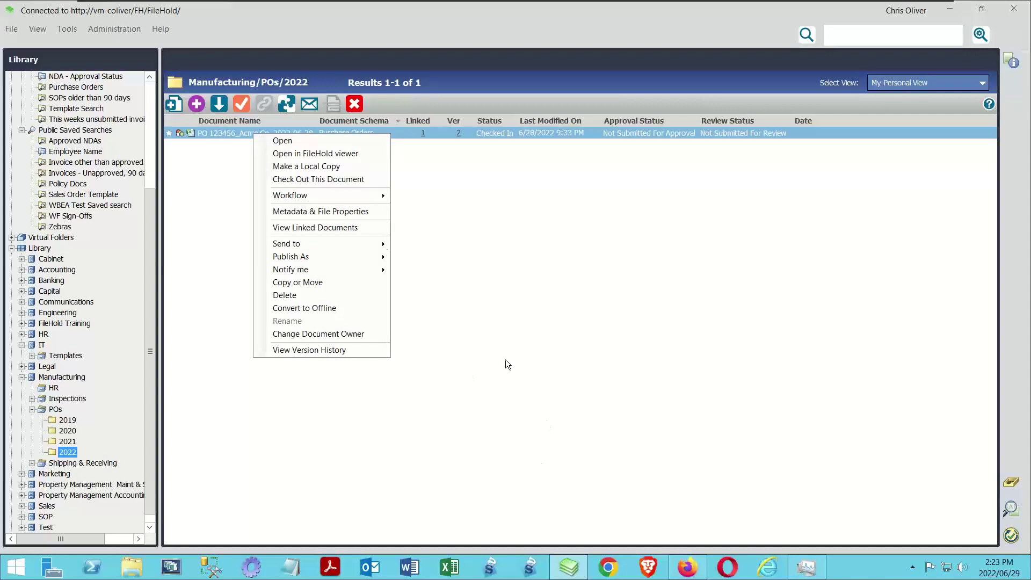
{"action": "right_click", "coordinate": [216, 135]}
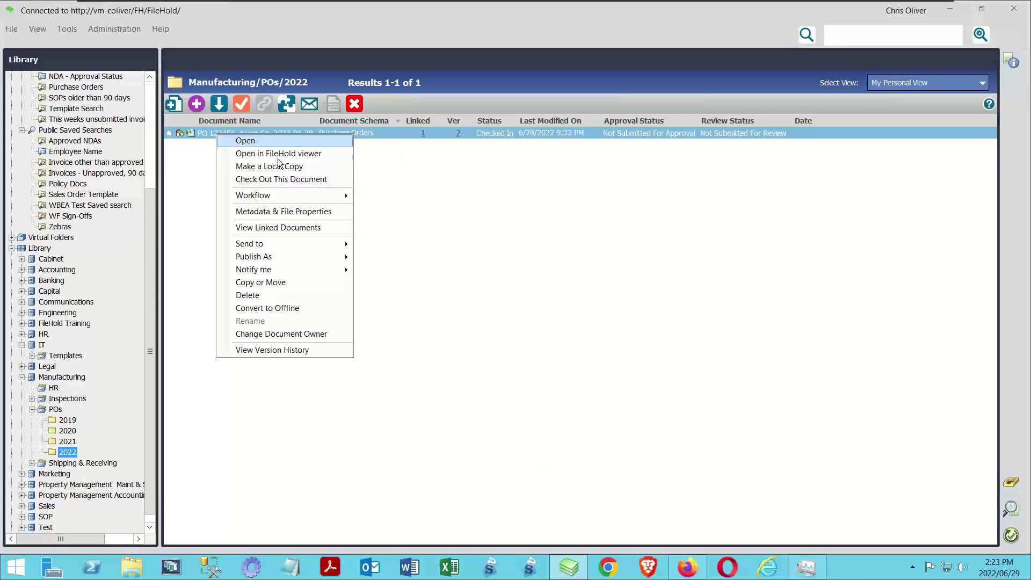
{"action": "left_click", "coordinate": [239, 104]}
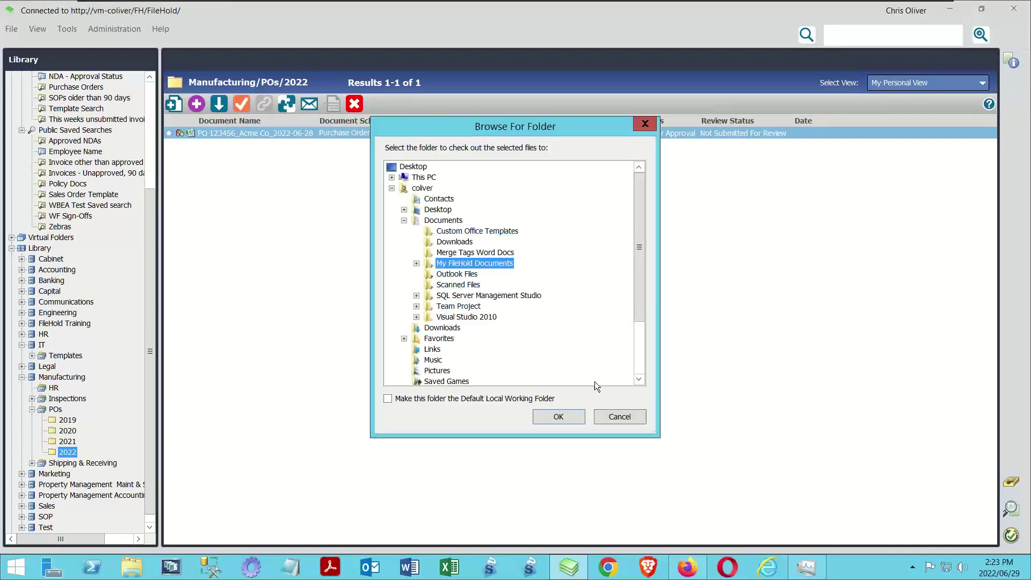
{"action": "left_click", "coordinate": [571, 417]}
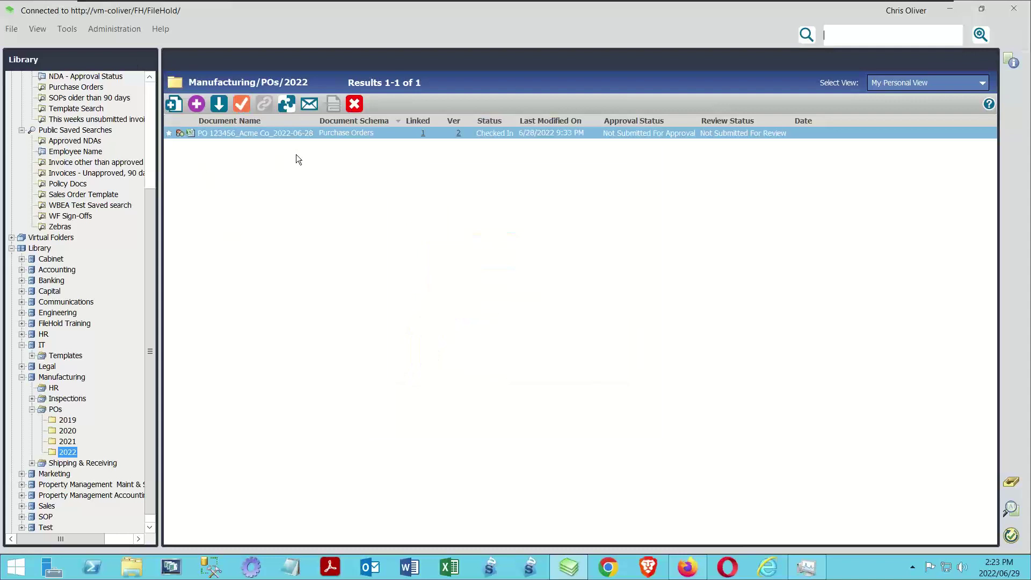
Open the checked-out PO 123456 xlsx from Working Documents in Excel
{"action": "left_click", "coordinate": [66, 29]}
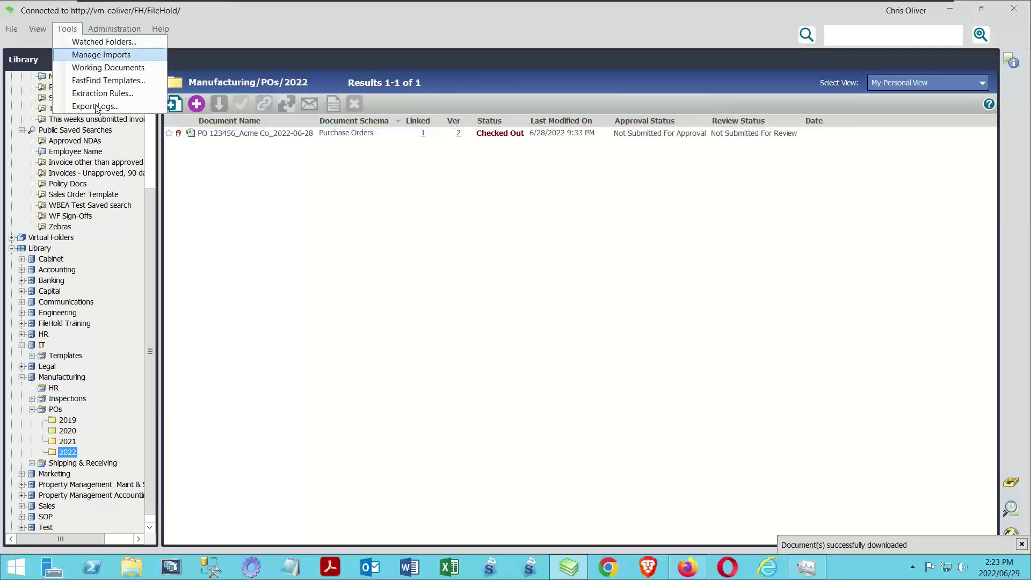
{"action": "left_click", "coordinate": [104, 69]}
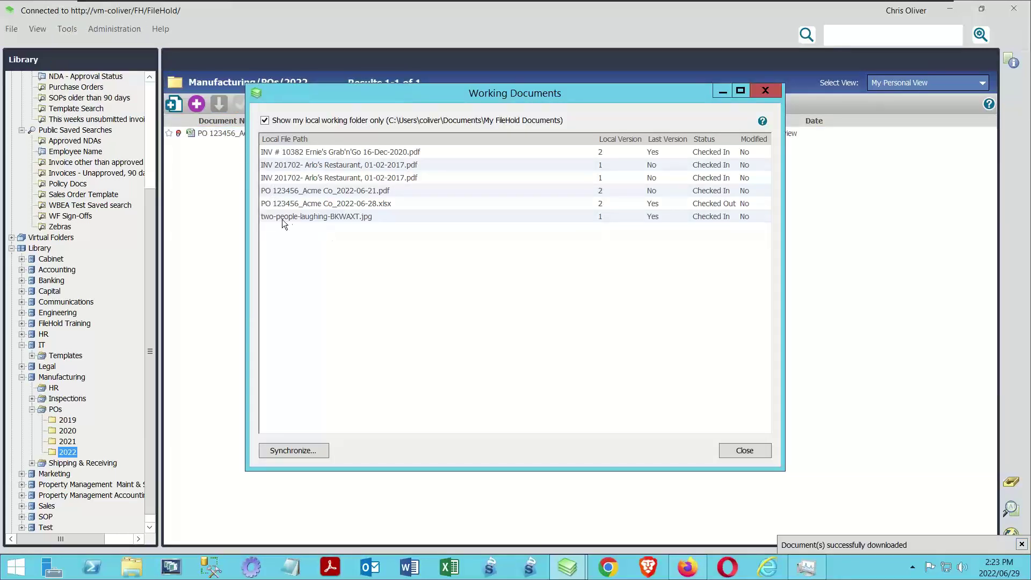
{"action": "right_click", "coordinate": [325, 204]}
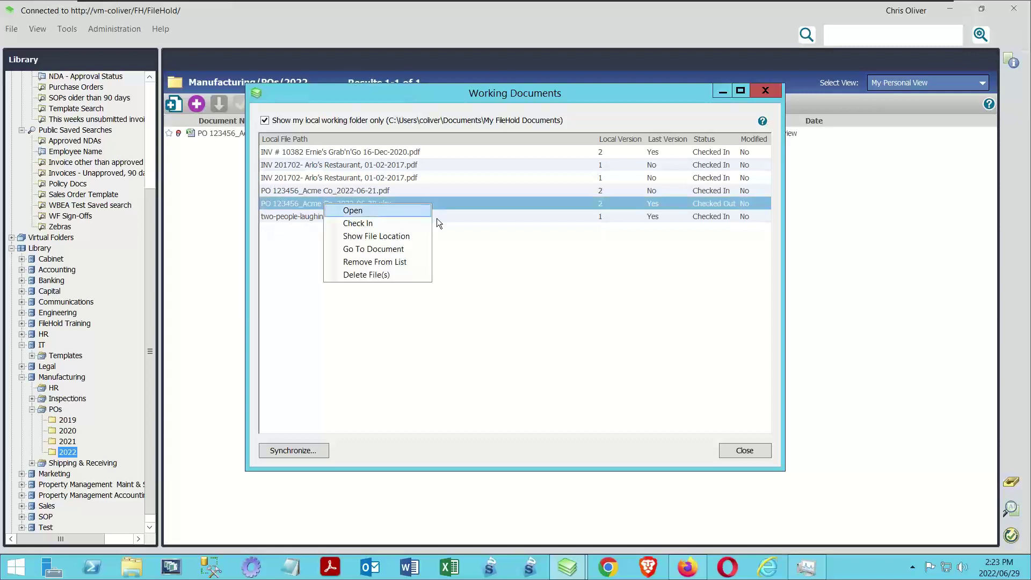
{"action": "left_click", "coordinate": [372, 210]}
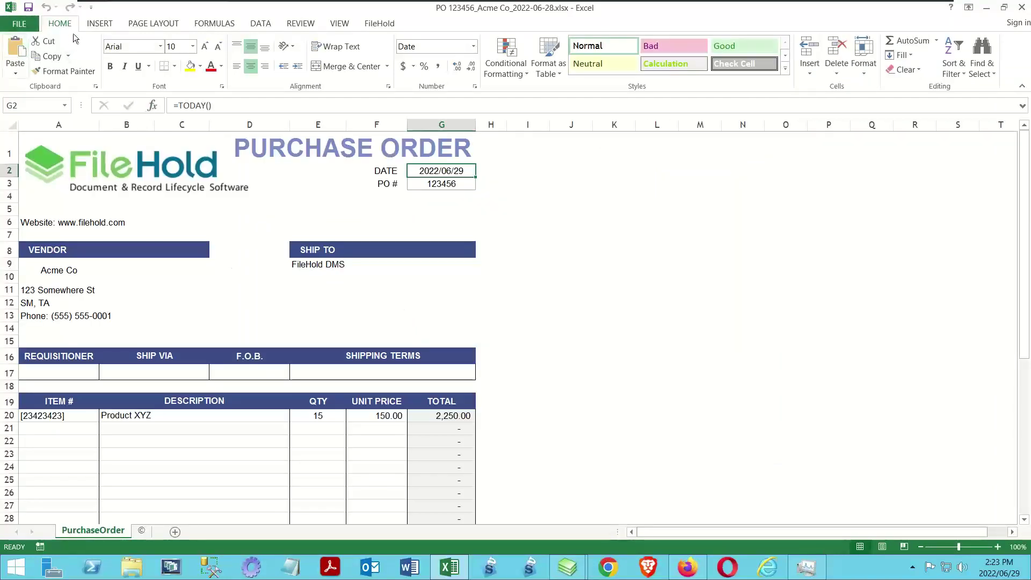
Publish the workbook as PO 123456_Acme Co_2022-06-28.pdf on the Desktop, then close the PDF viewer
{"action": "left_click", "coordinate": [31, 25]}
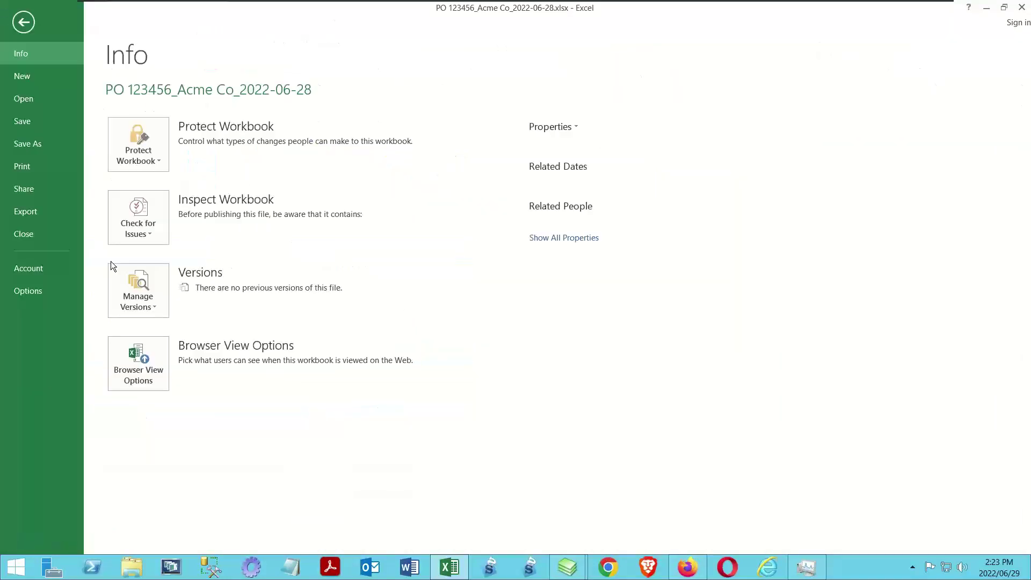
{"action": "left_click", "coordinate": [47, 211]}
{"action": "left_click", "coordinate": [321, 168]}
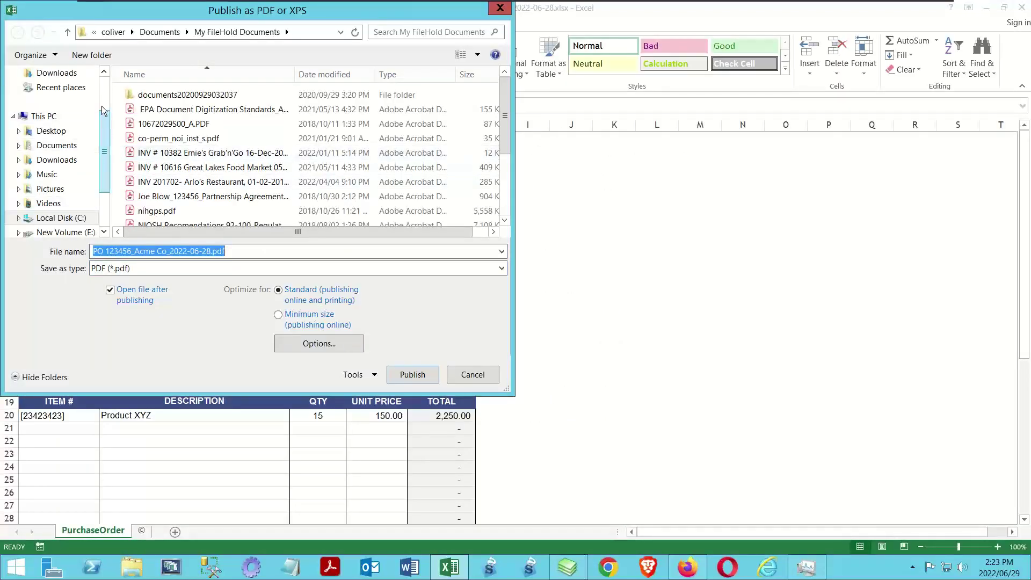
{"action": "scroll", "coordinate": [74, 106], "scroll_direction": "up", "scroll_amount": 2}
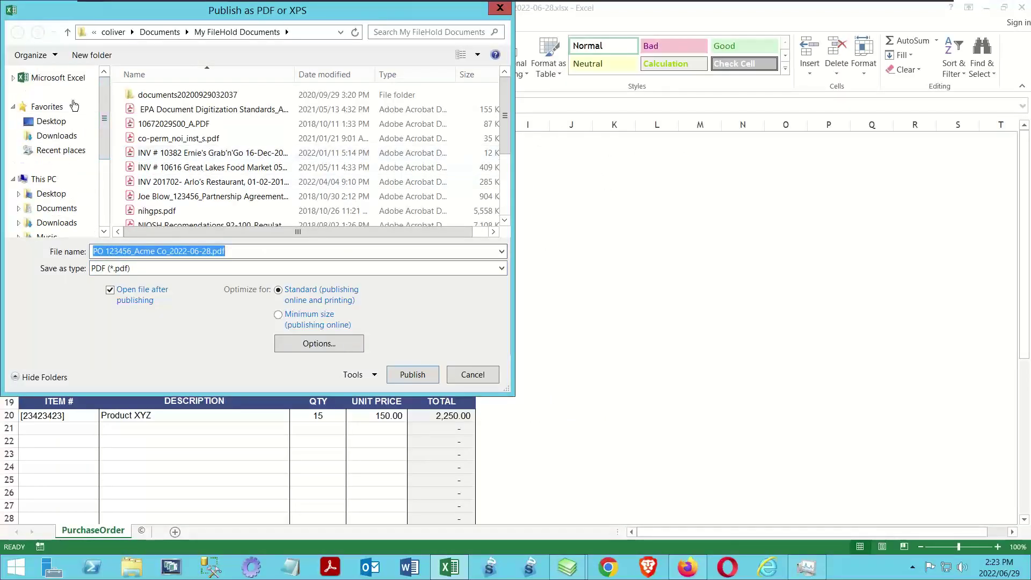
{"action": "left_click", "coordinate": [54, 196]}
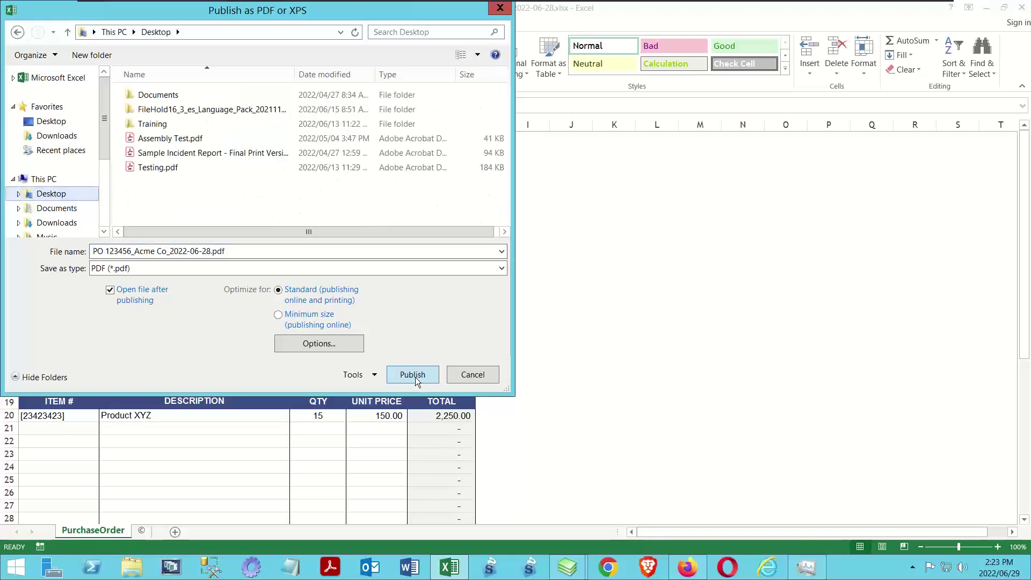
{"action": "left_click", "coordinate": [417, 383]}
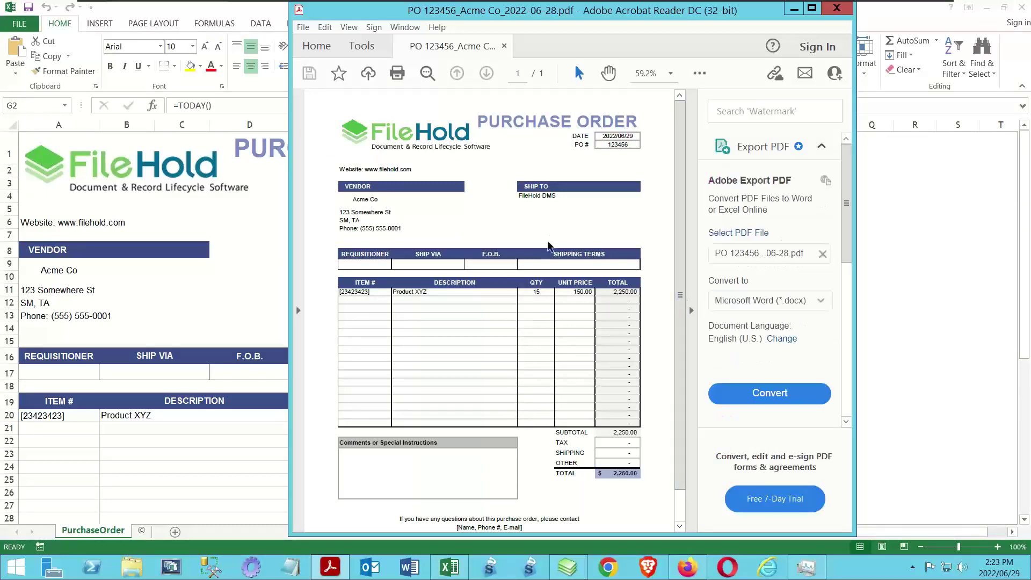
{"action": "left_click", "coordinate": [836, 9]}
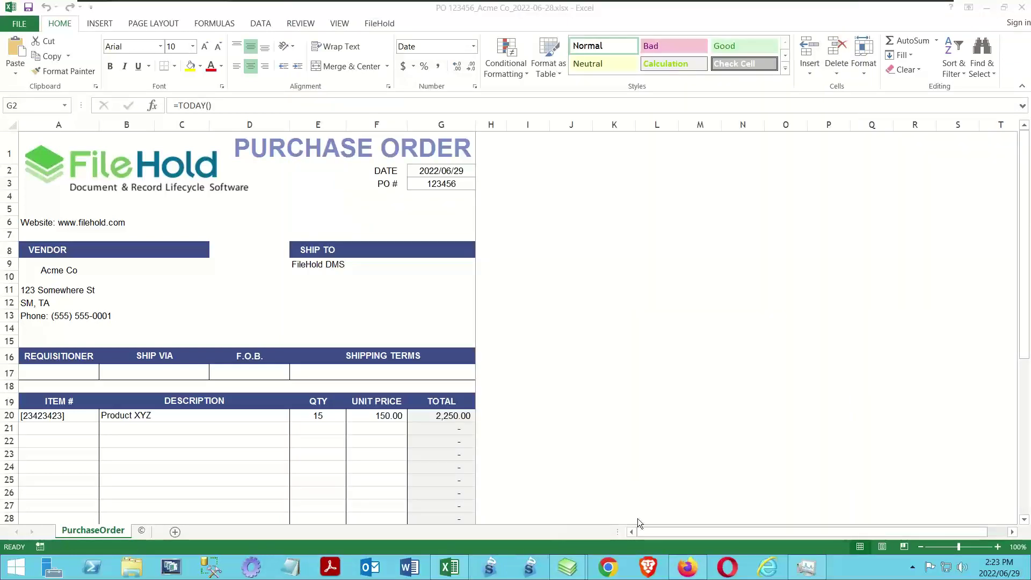
{"action": "mouse_move", "coordinate": [568, 569]}
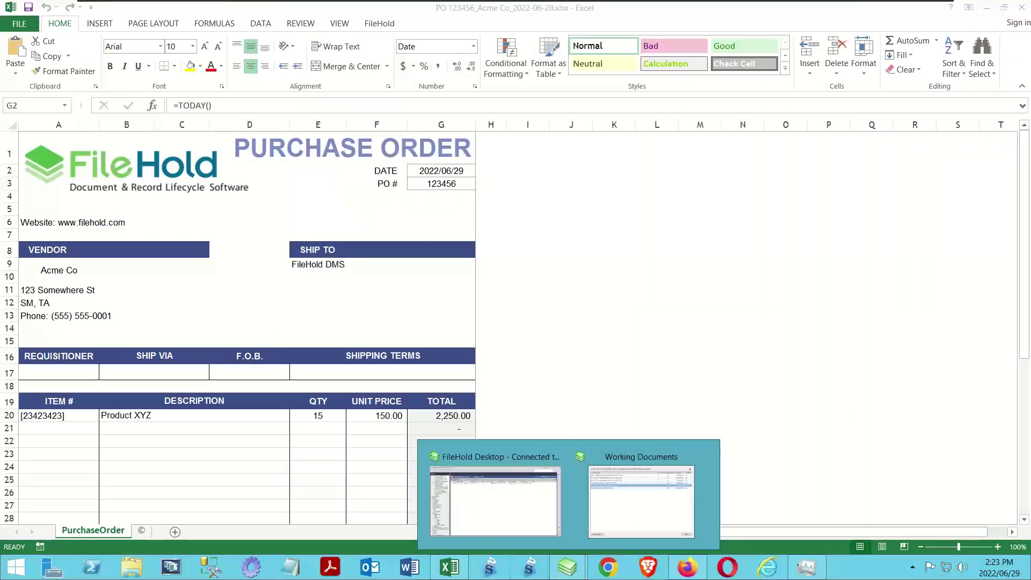
Locate PO 123456_Acme Co_2022-06-28.pdf in the Desktop folder and drag it onto FileHold
{"action": "left_click", "coordinate": [135, 573]}
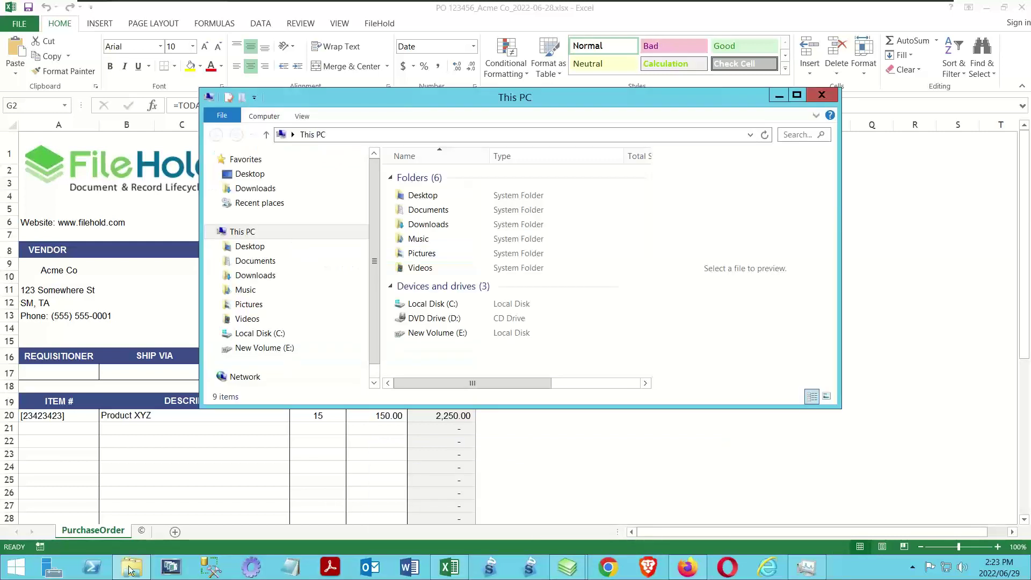
{"action": "left_click", "coordinate": [243, 248]}
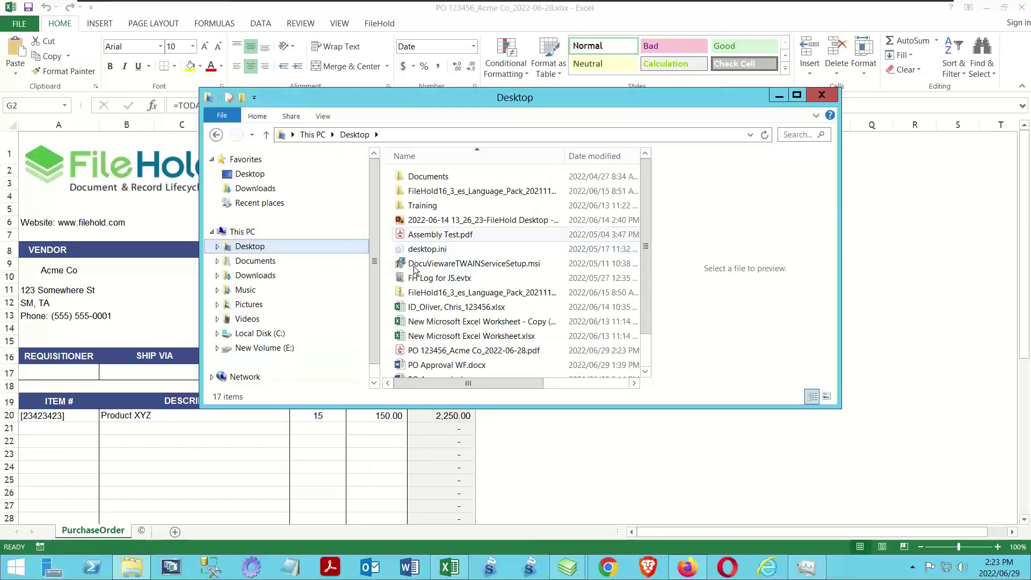
{"action": "scroll", "coordinate": [645, 228], "scroll_direction": "down", "scroll_amount": 1}
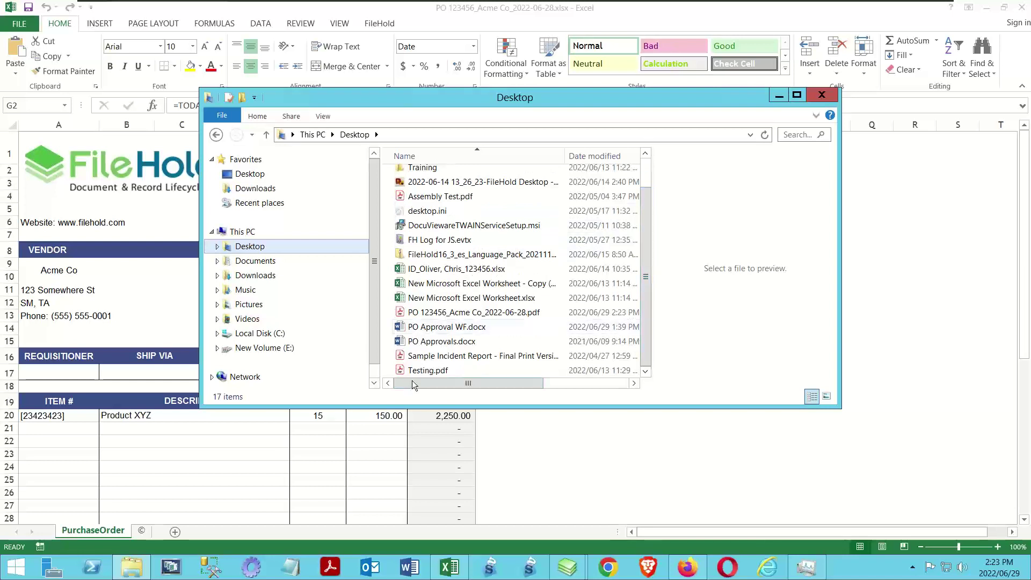
{"action": "left_click", "coordinate": [449, 316]}
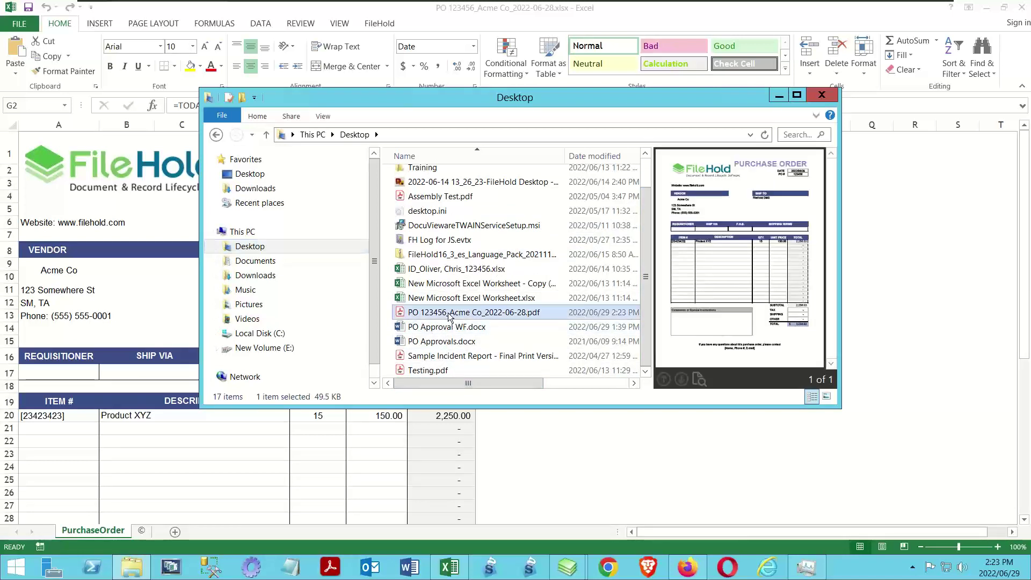
{"action": "left_click_drag", "start_coordinate": [450, 317], "coordinate": [119, 76]}
Add PO 123456_Acme Co_2022-06-28.pdf to the FileHold Inbox
{"action": "left_click_drag", "start_coordinate": [150, 213], "coordinate": [159, 64]}
{"action": "left_click", "coordinate": [69, 77]}
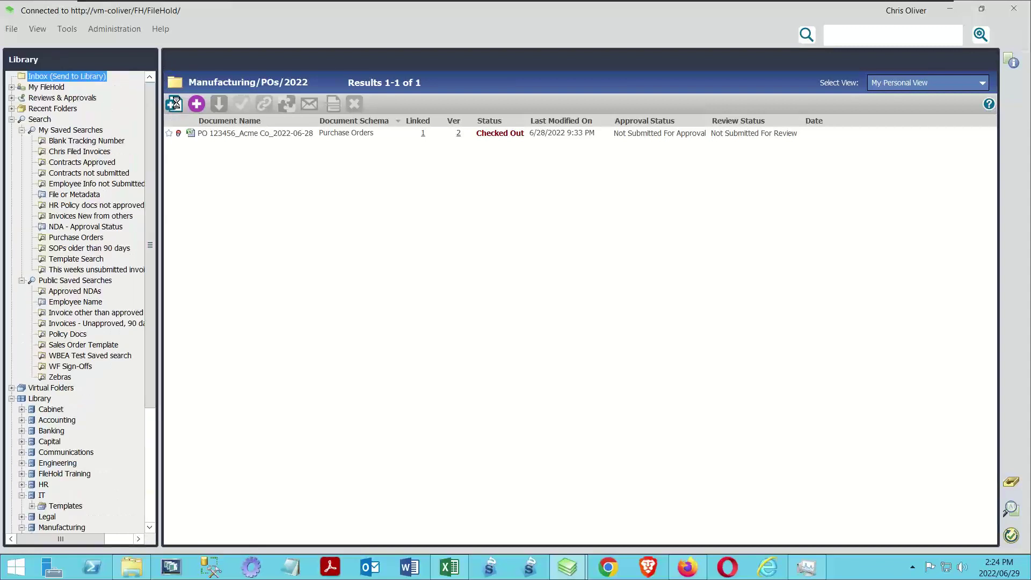
{"action": "left_click", "coordinate": [174, 104]}
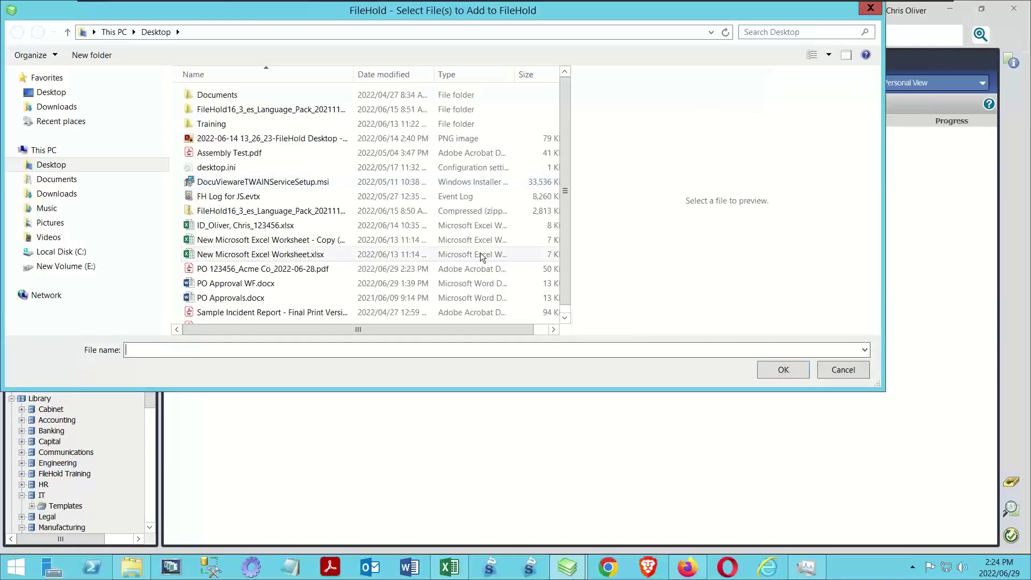
{"action": "left_click", "coordinate": [289, 269]}
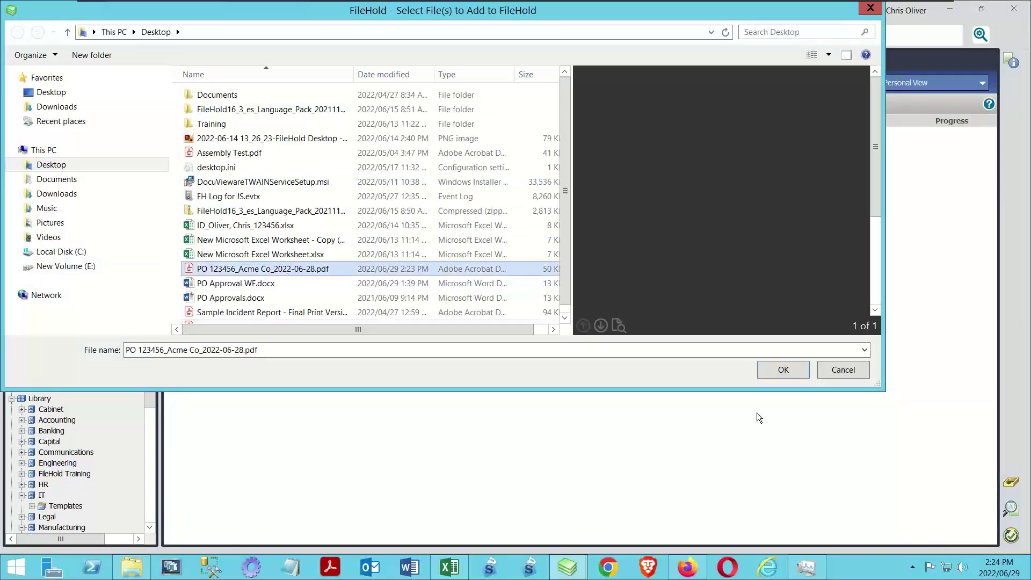
{"action": "left_click", "coordinate": [798, 372]}
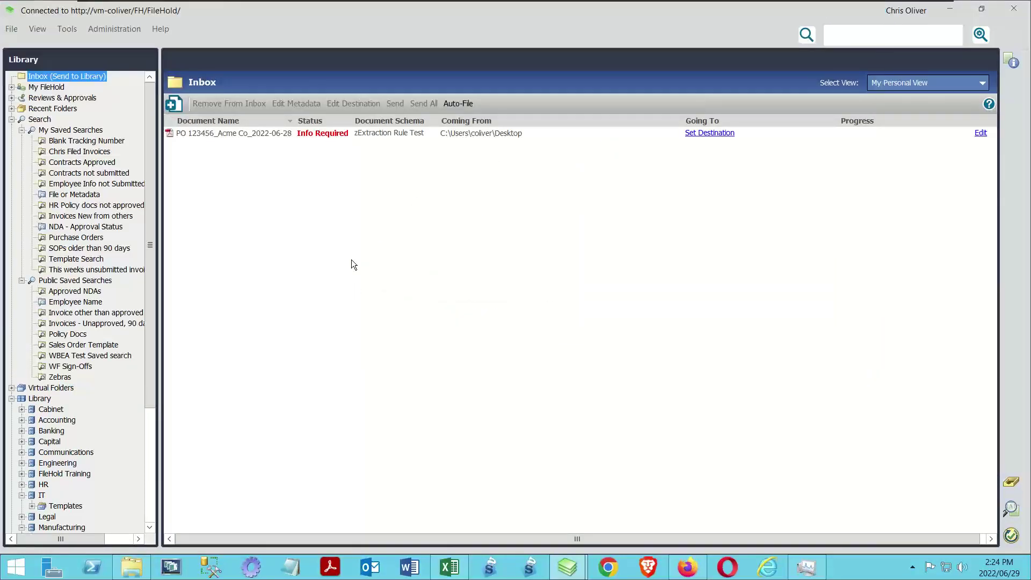
Set the document's destination to Manufacturing/POs/2022 and show the metadata panel
{"action": "left_click", "coordinate": [709, 133]}
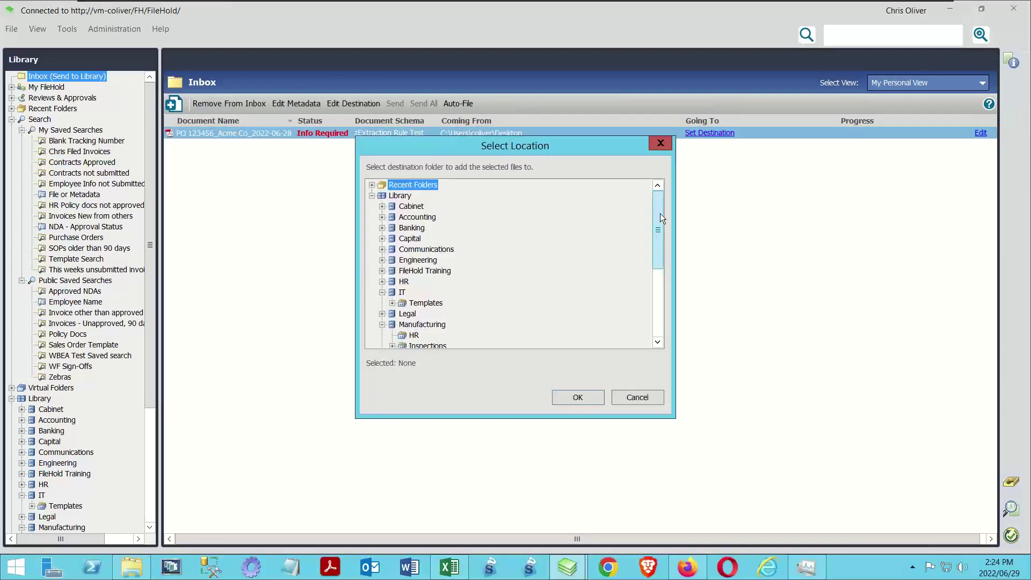
{"action": "left_click_drag", "start_coordinate": [659, 214], "coordinate": [678, 307]}
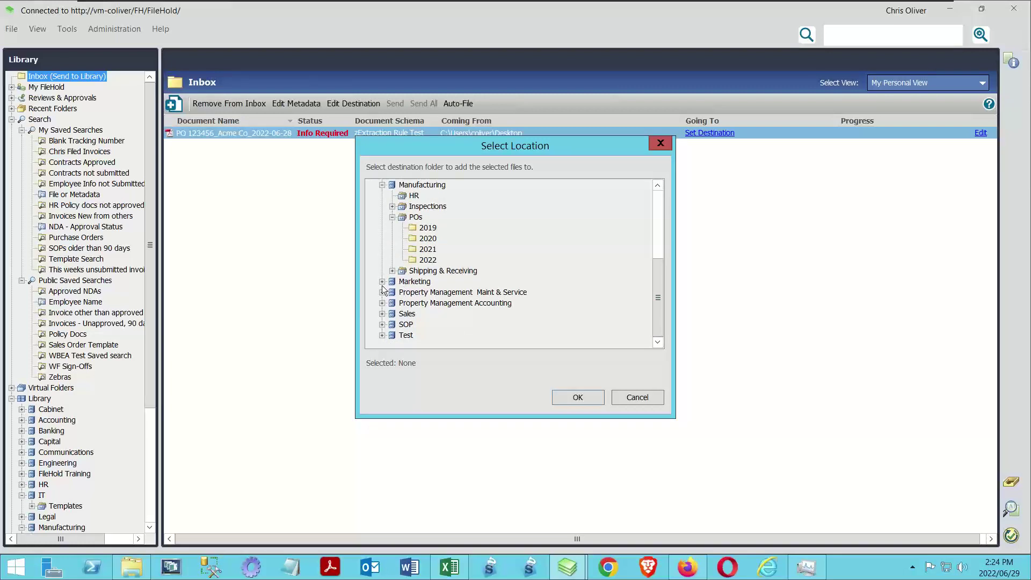
{"action": "left_click", "coordinate": [428, 260]}
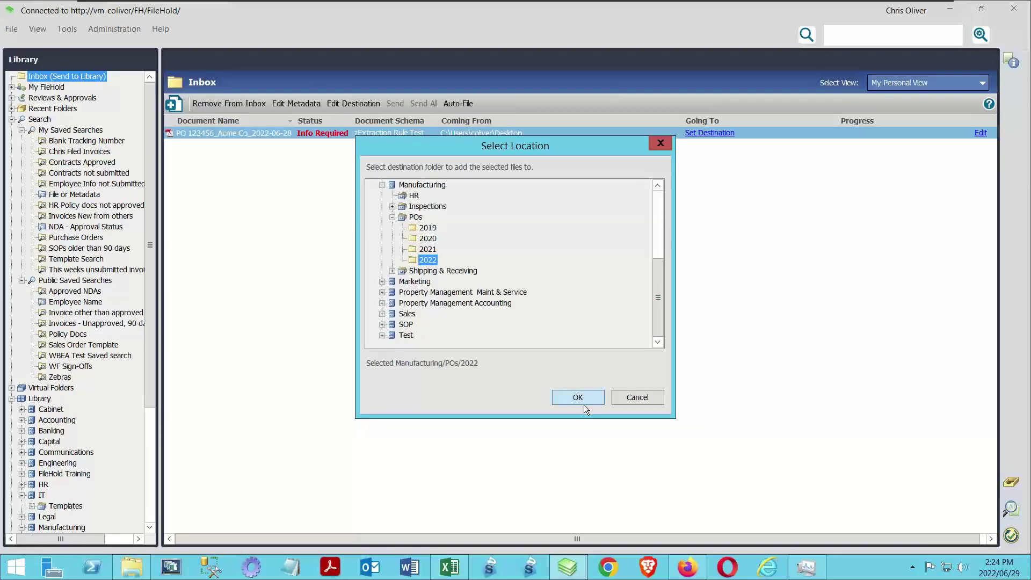
{"action": "left_click", "coordinate": [578, 398]}
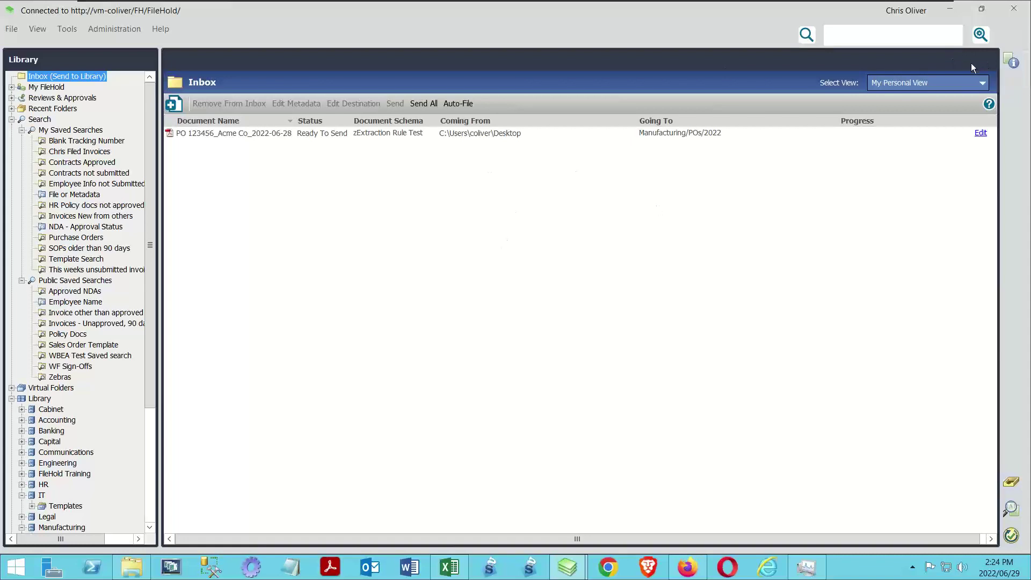
{"action": "left_click", "coordinate": [1011, 60]}
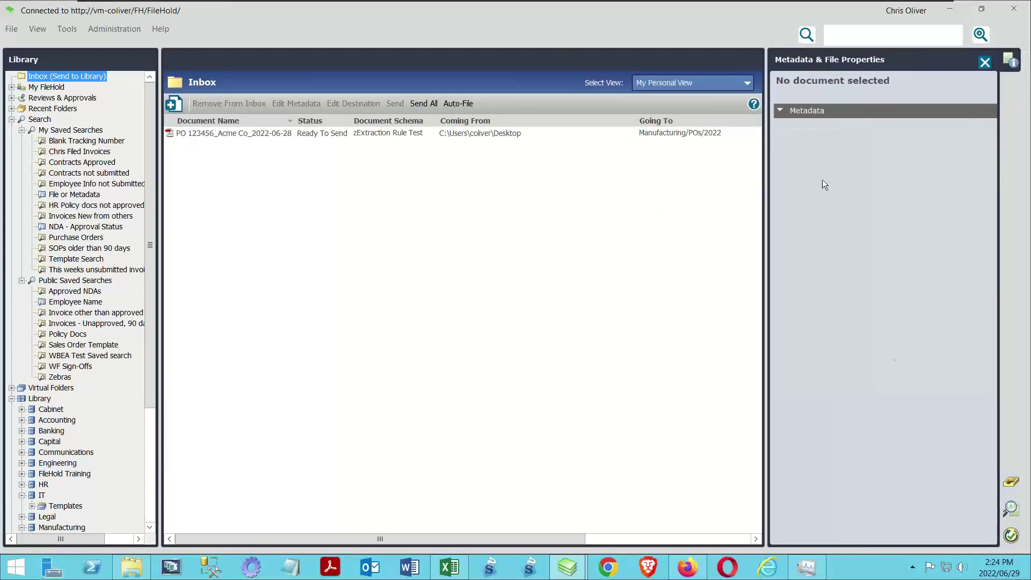
Set the PO document's schema to Purchase Orders with PO Number 12345
{"action": "left_click", "coordinate": [471, 139]}
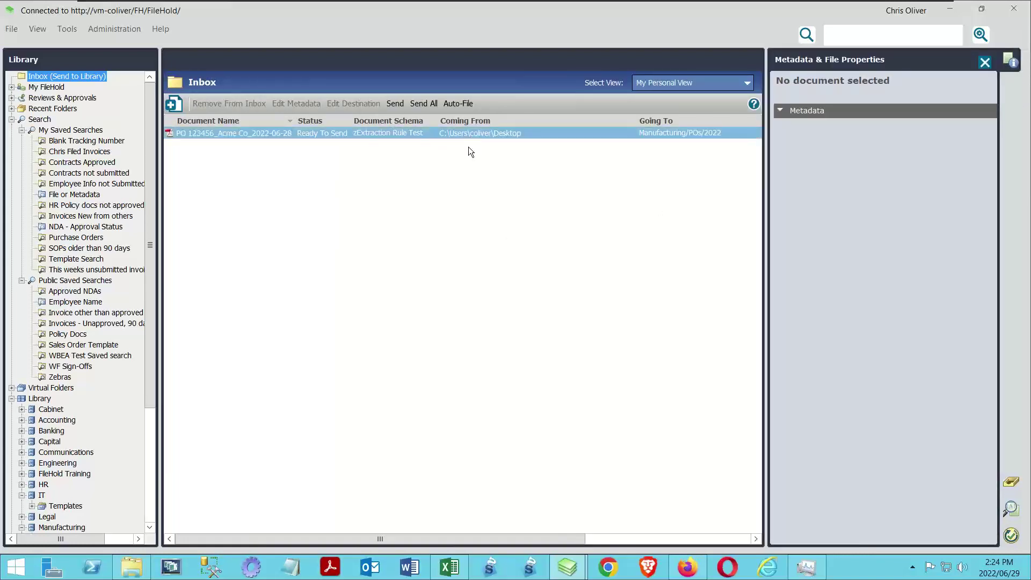
{"action": "left_click", "coordinate": [285, 108]}
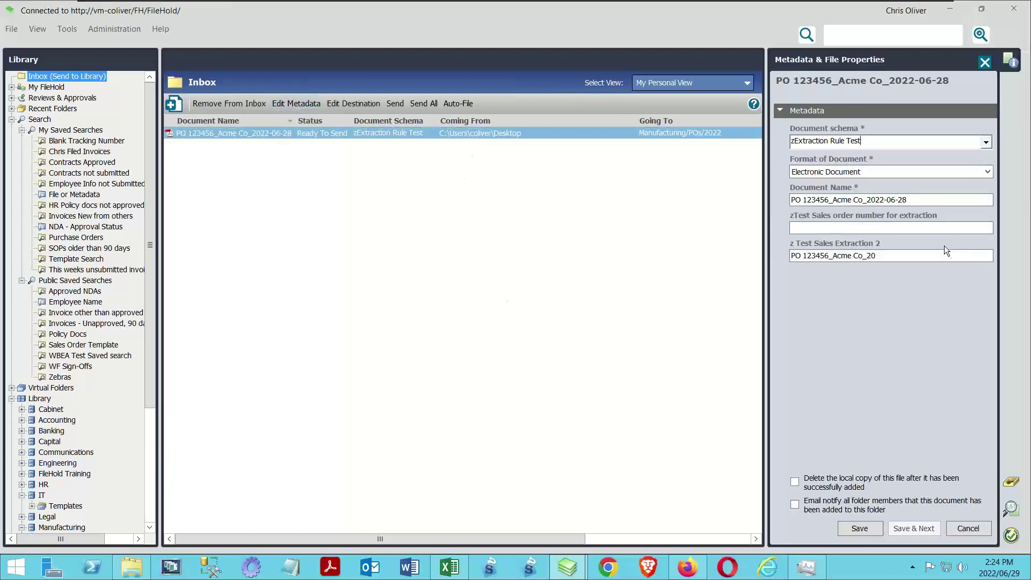
{"action": "left_click", "coordinate": [985, 142]}
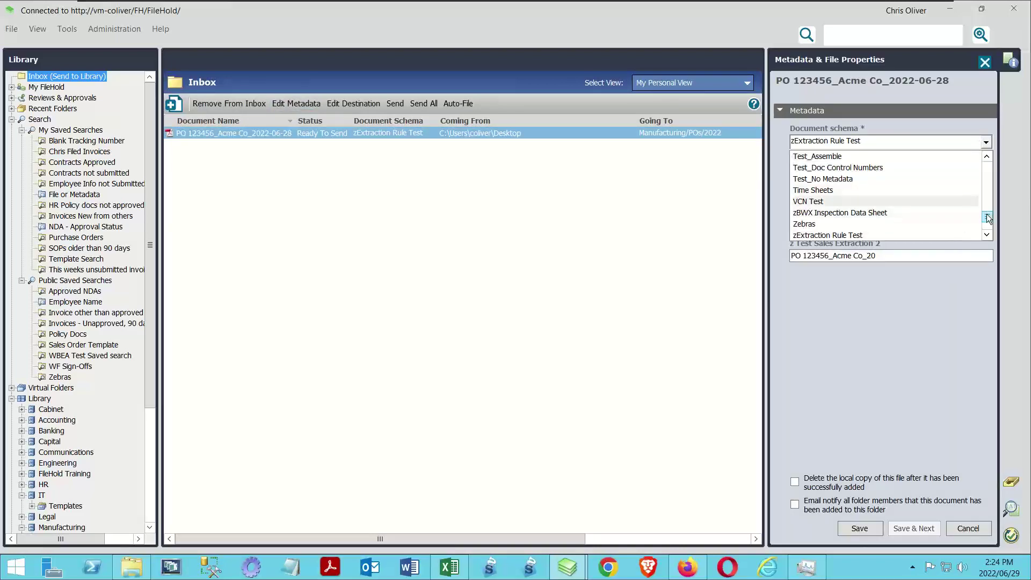
{"action": "left_click_drag", "start_coordinate": [987, 215], "coordinate": [985, 201]}
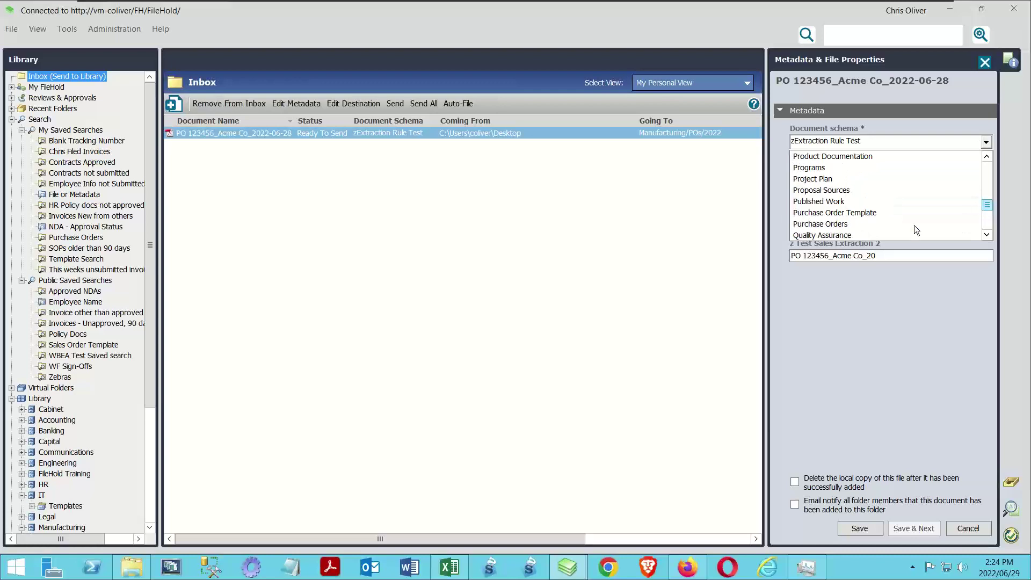
{"action": "left_click", "coordinate": [827, 225]}
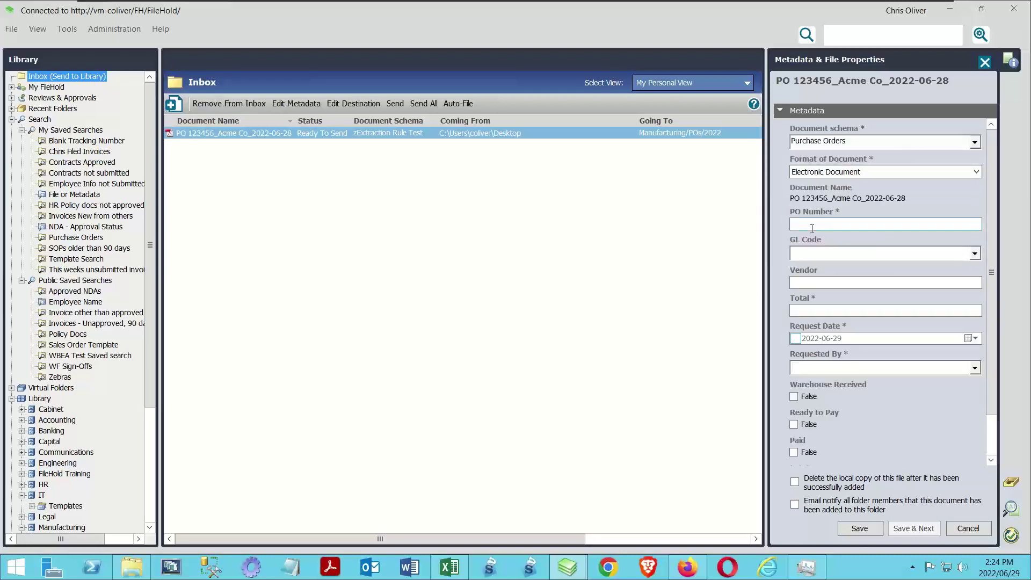
{"action": "left_click", "coordinate": [852, 226]}
{"action": "type", "text": "123456"}
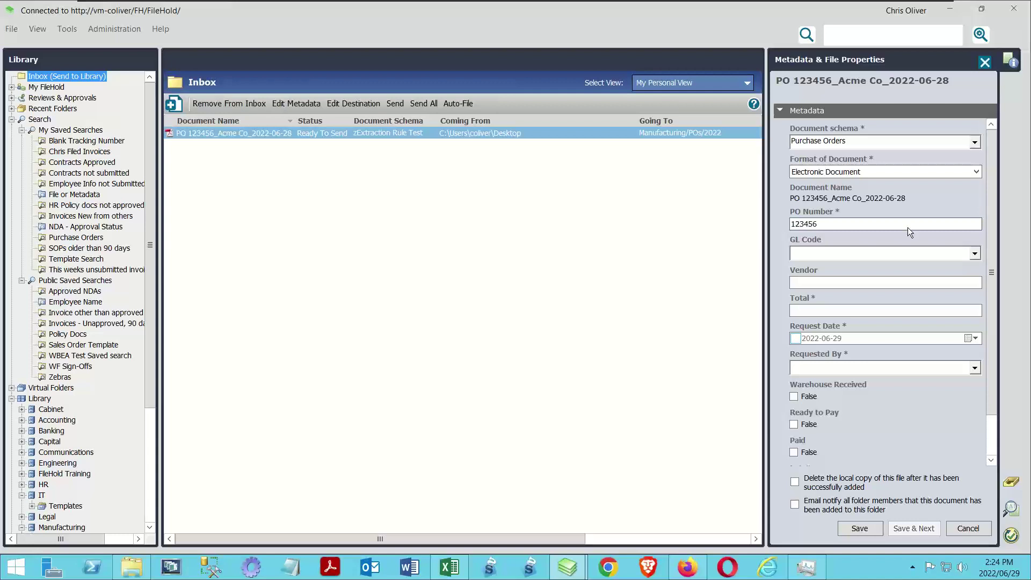
Fill in GL Code 10002 - Example B, vendor FileHold, total 1232.78, request date 2022-06-01 and requester
{"action": "left_click", "coordinate": [974, 253]}
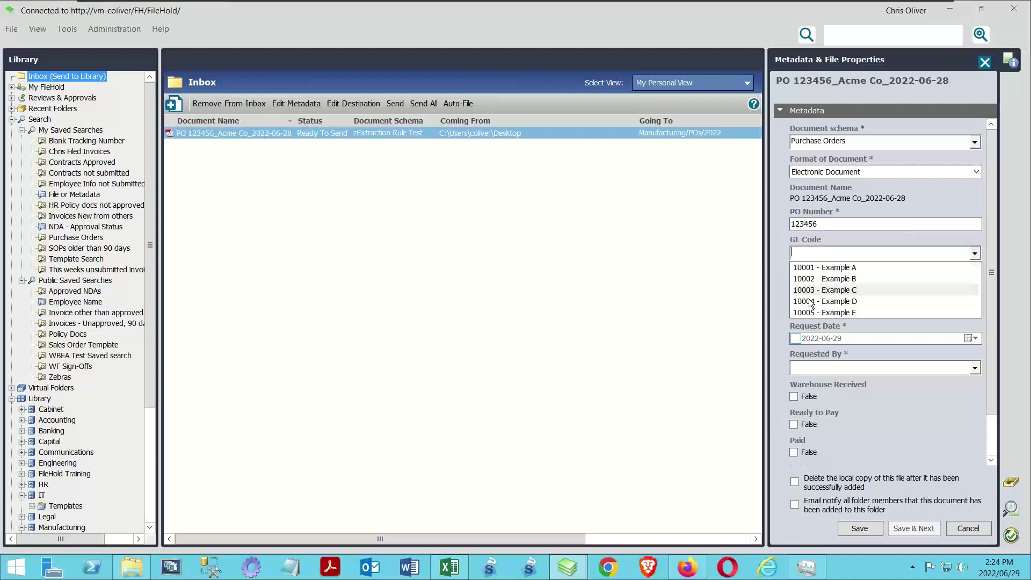
{"action": "left_click", "coordinate": [814, 285]}
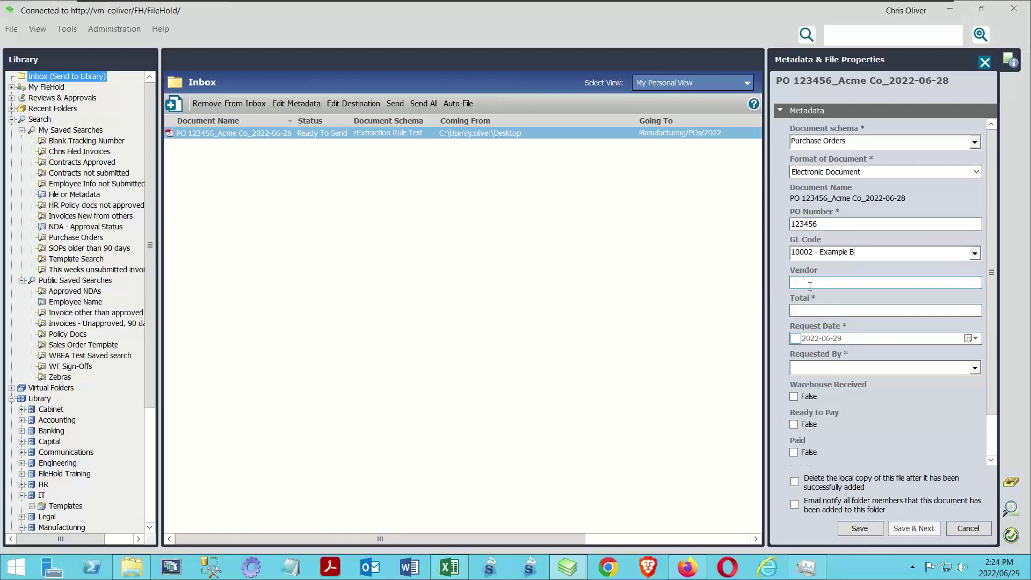
{"action": "left_click", "coordinate": [810, 284]}
{"action": "type", "text": "FileHold"}
{"action": "left_click", "coordinate": [856, 312]}
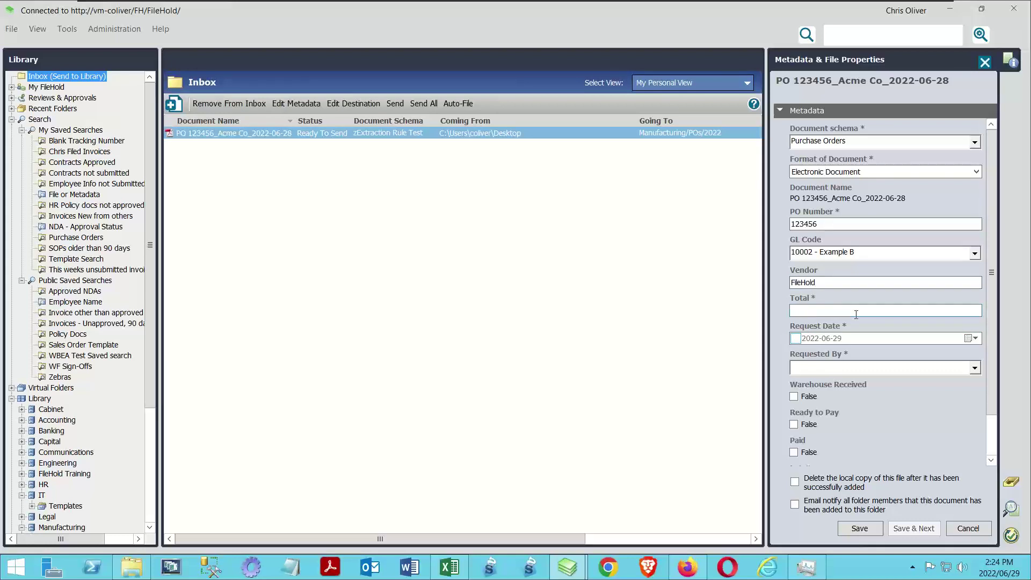
{"action": "type", "text": "1232.78"}
{"action": "left_click", "coordinate": [970, 339]}
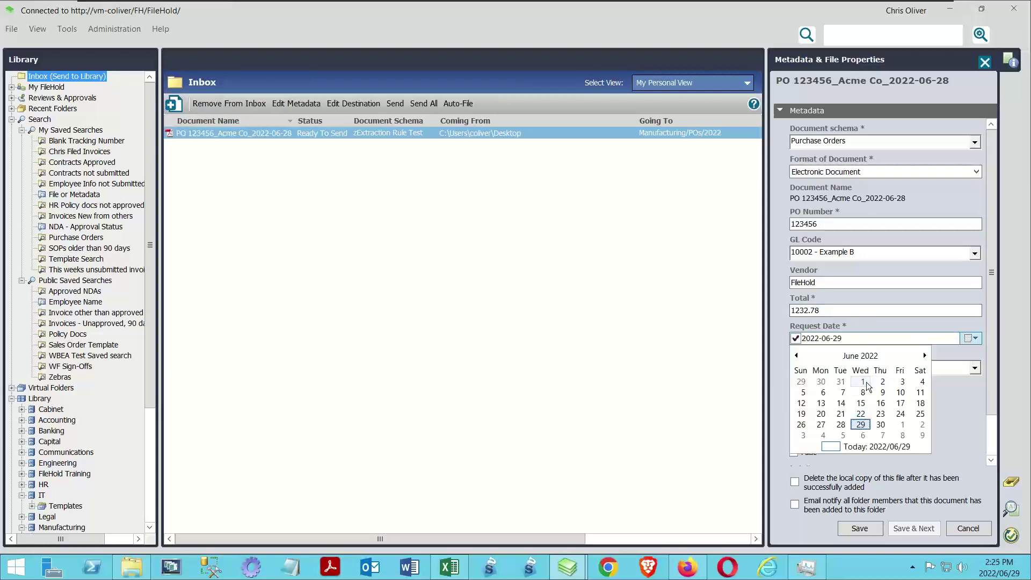
{"action": "left_click", "coordinate": [865, 382]}
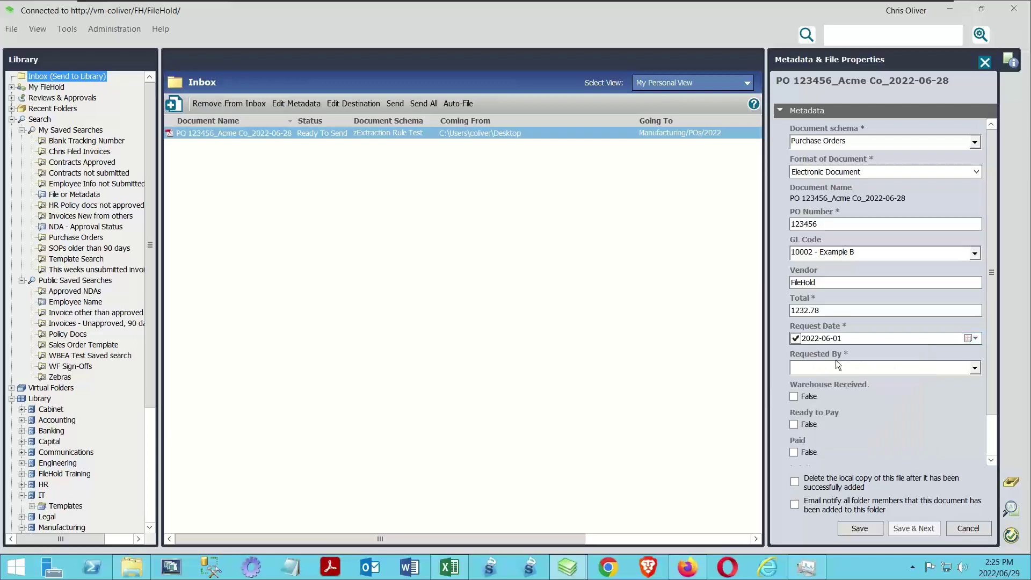
{"action": "left_click", "coordinate": [975, 367]}
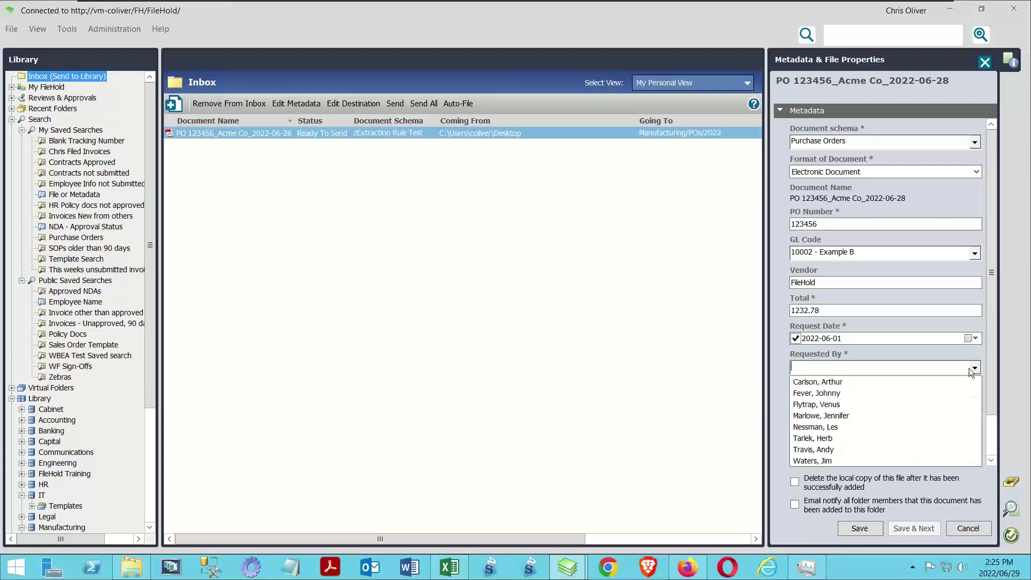
{"action": "left_click", "coordinate": [813, 424]}
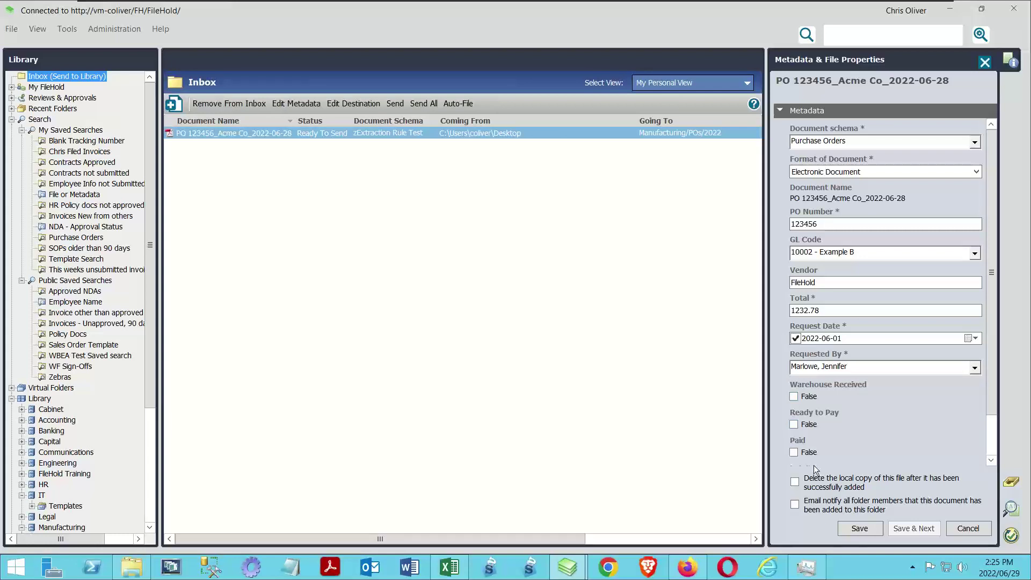
Choose to delete the local file, save the metadata and send the PO into the library
{"action": "left_click_drag", "start_coordinate": [991, 411], "coordinate": [991, 462]}
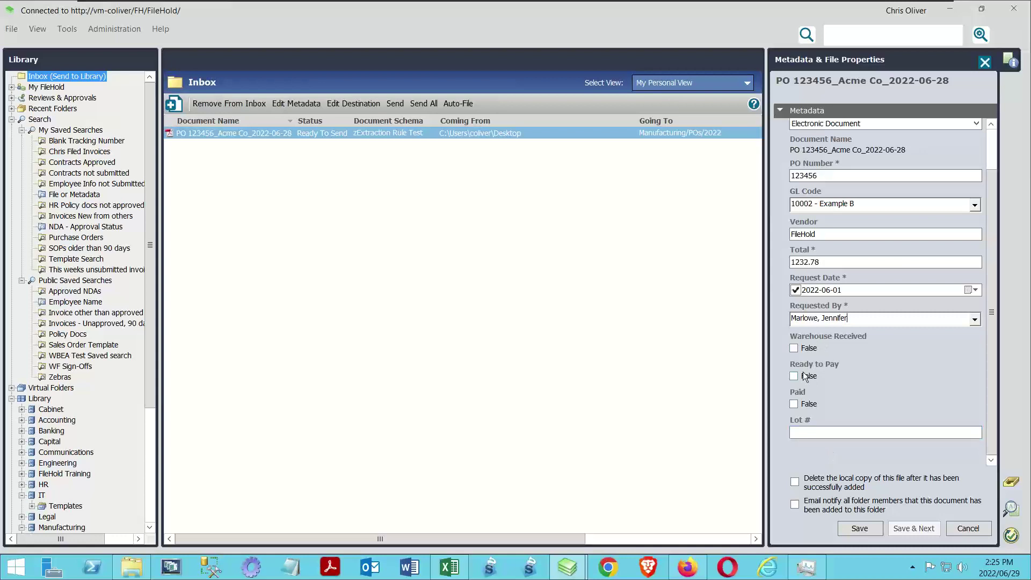
{"action": "left_click", "coordinate": [794, 482]}
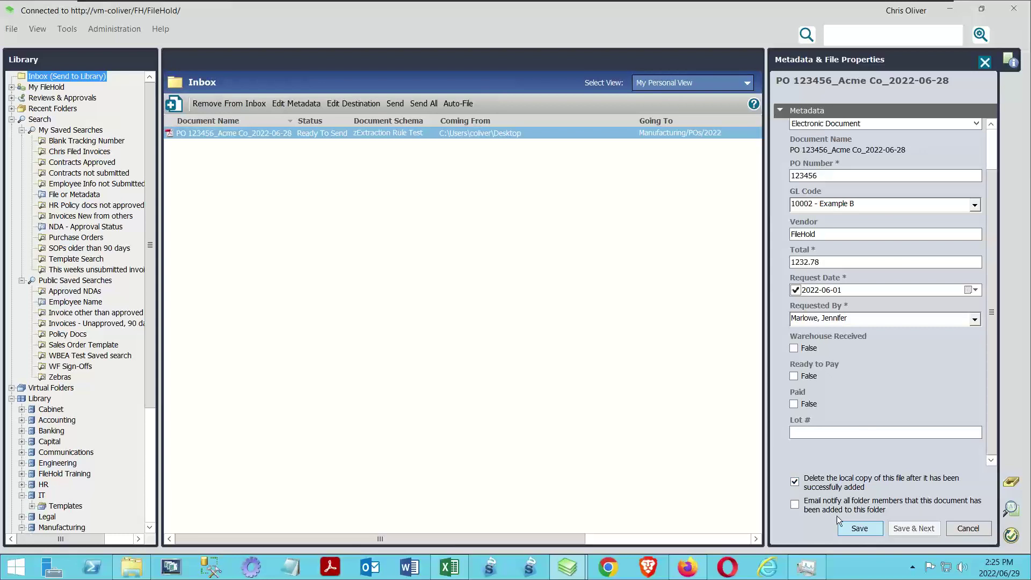
{"action": "left_click", "coordinate": [858, 528]}
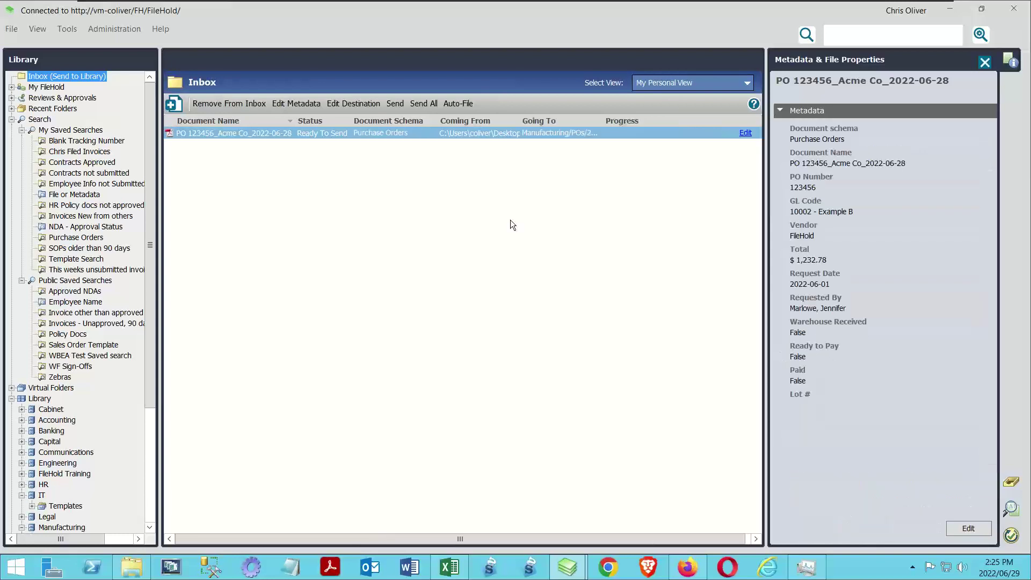
{"action": "left_click", "coordinate": [397, 104]}
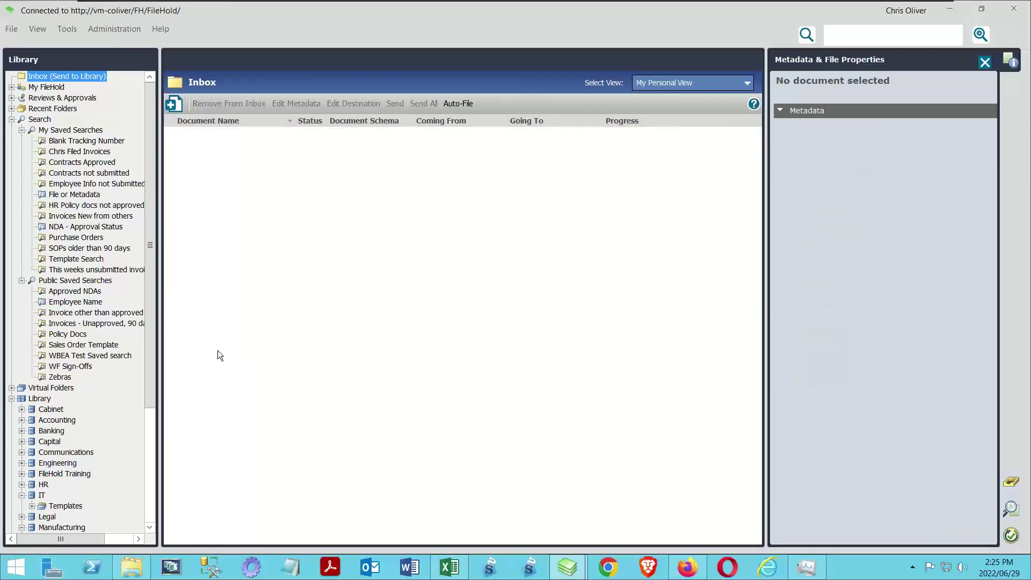
In Manufacturing > POs > 2022, start the Purchase Order Approval workflow on PO 123456_FileHold_2022-06-01
{"action": "scroll", "coordinate": [151, 231], "scroll_direction": "down", "scroll_amount": 5}
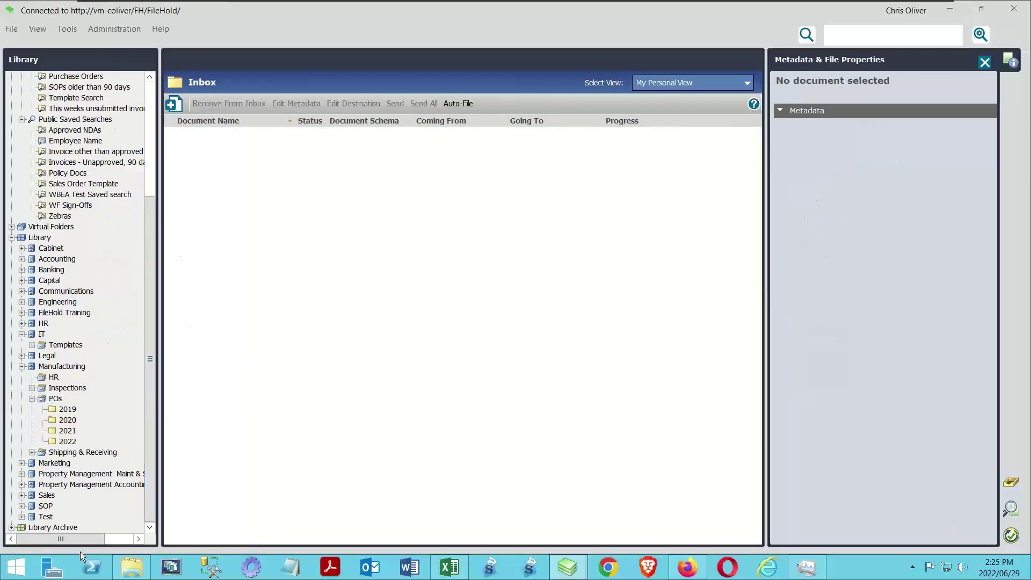
{"action": "left_click", "coordinate": [68, 441]}
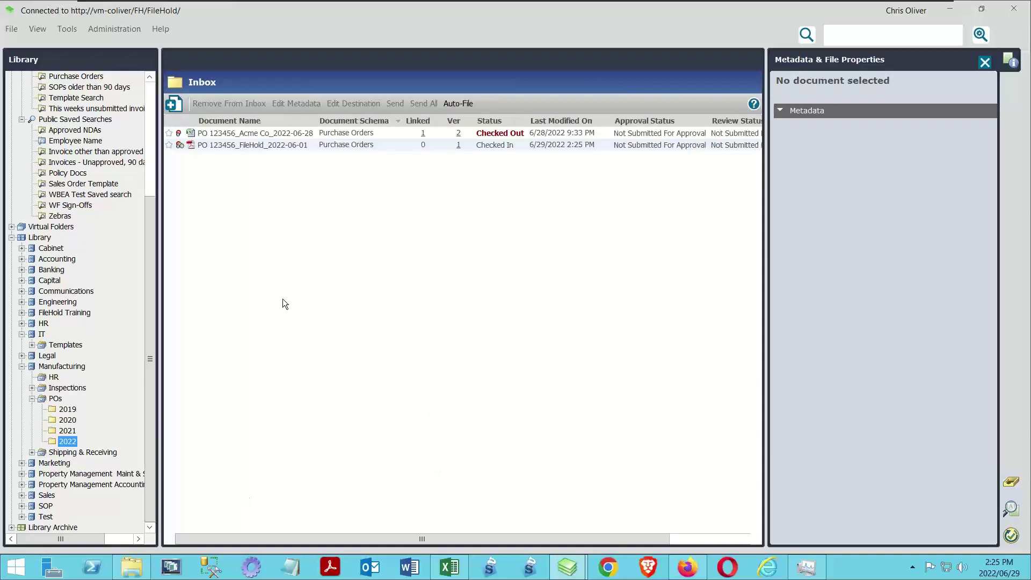
{"action": "right_click", "coordinate": [230, 145]}
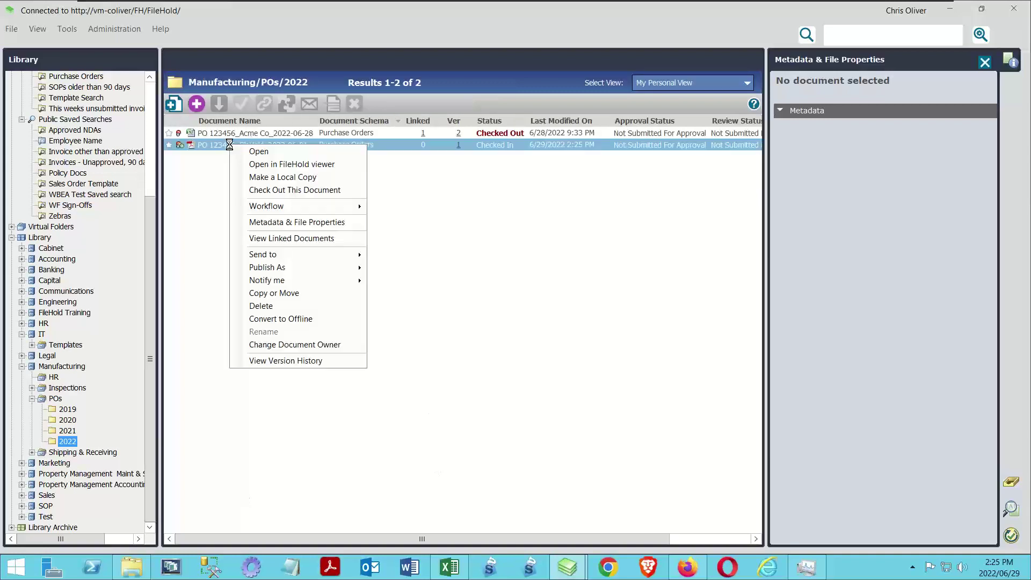
{"action": "mouse_move", "coordinate": [288, 206]}
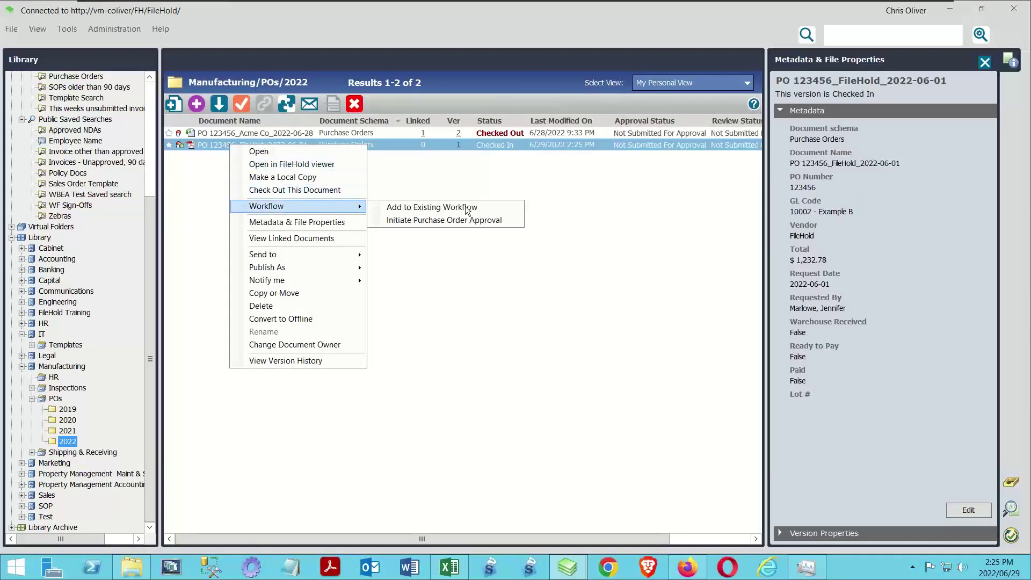
{"action": "left_click", "coordinate": [444, 220]}
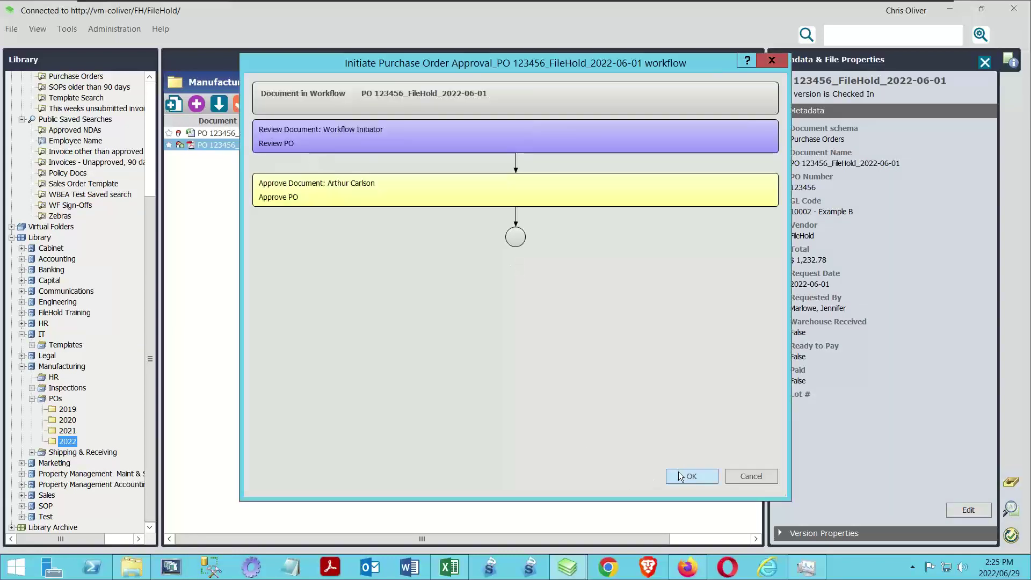
{"action": "left_click", "coordinate": [678, 471]}
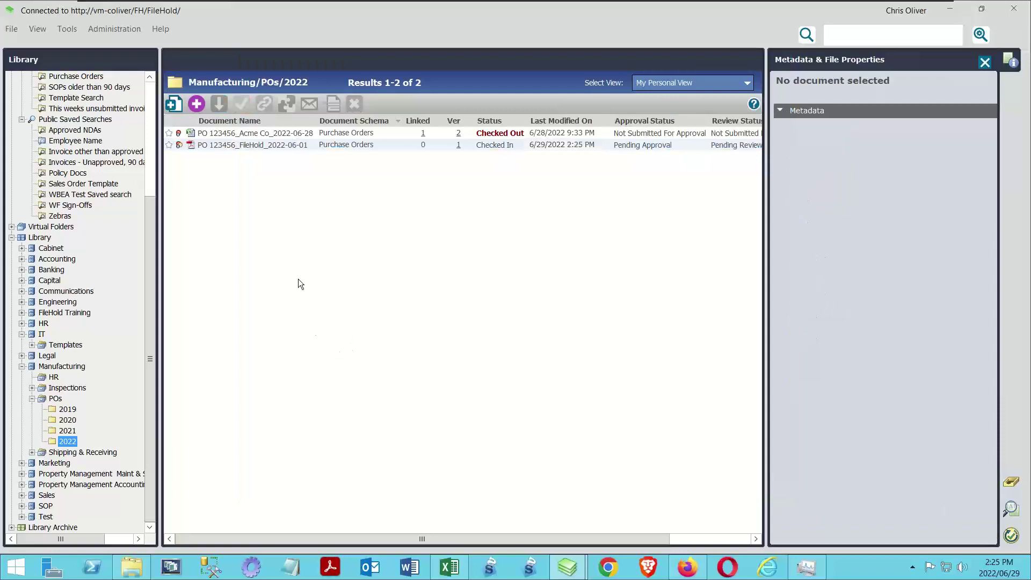
Show the PO document's metadata and version properties, confirming version 1 is Pending Approval
{"action": "left_click", "coordinate": [214, 144]}
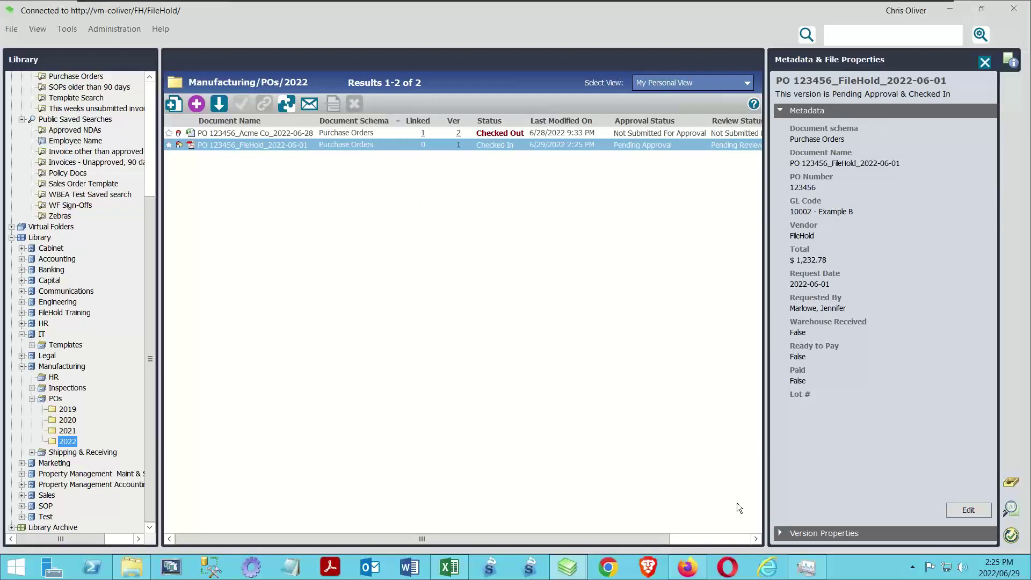
{"action": "left_click", "coordinate": [778, 534]}
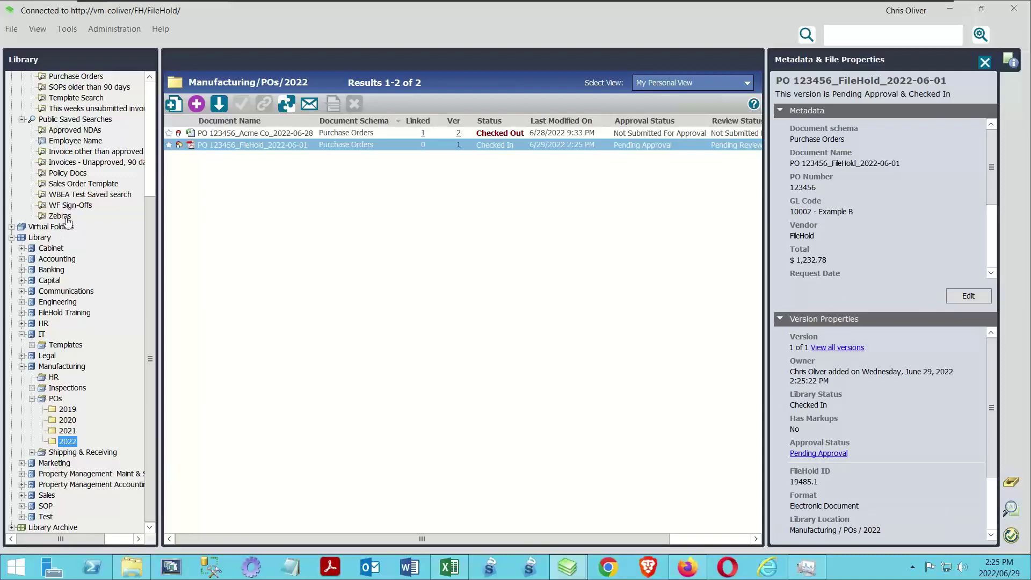
{"action": "left_click_drag", "start_coordinate": [150, 289], "coordinate": [150, 114]}
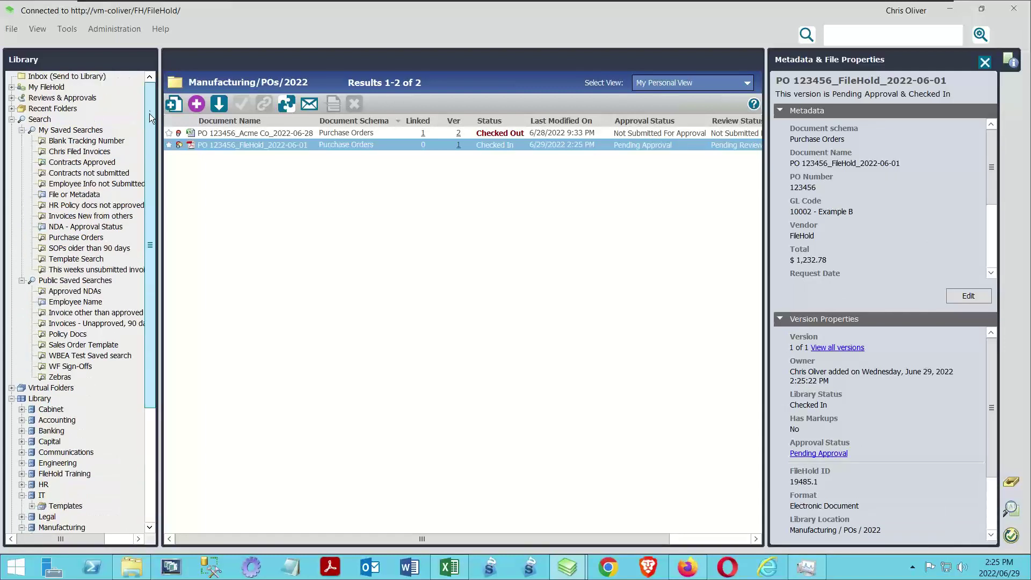
Open the PO review task from Reviews & Approvals > My Tasks and choose to submit it
{"action": "left_click", "coordinate": [11, 98]}
{"action": "left_click", "coordinate": [51, 109]}
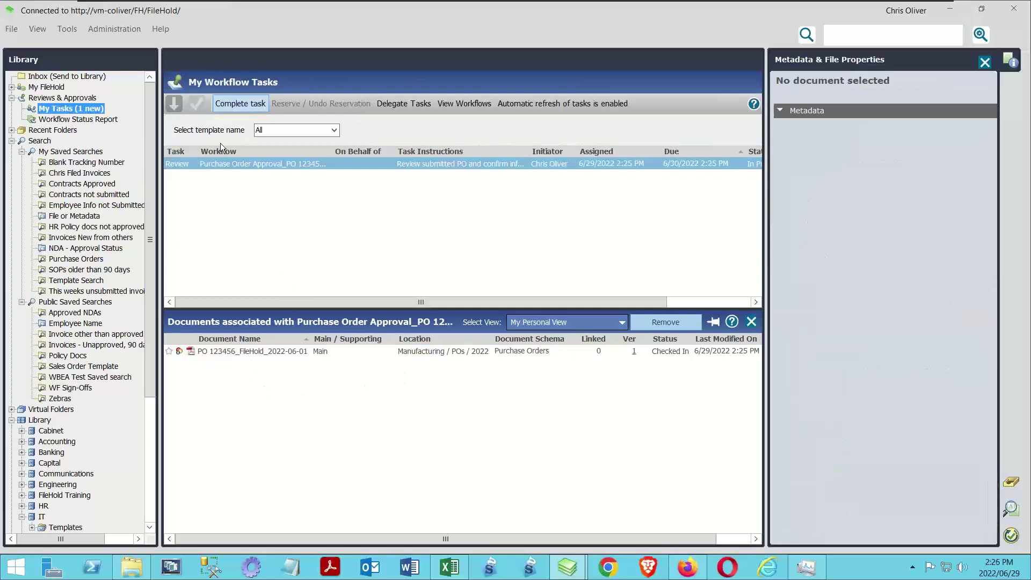
{"action": "left_click", "coordinate": [231, 104]}
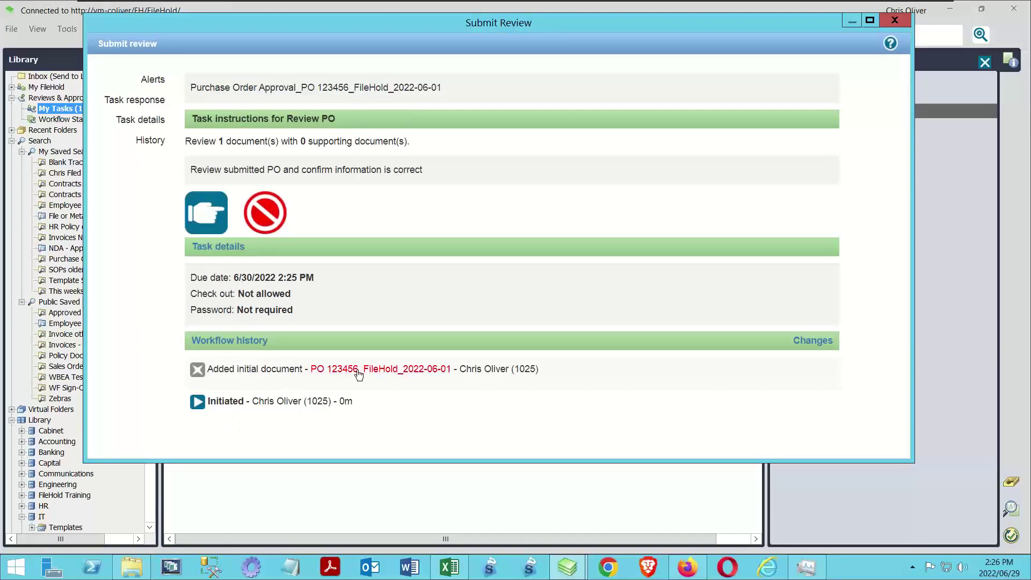
{"action": "left_click", "coordinate": [212, 220]}
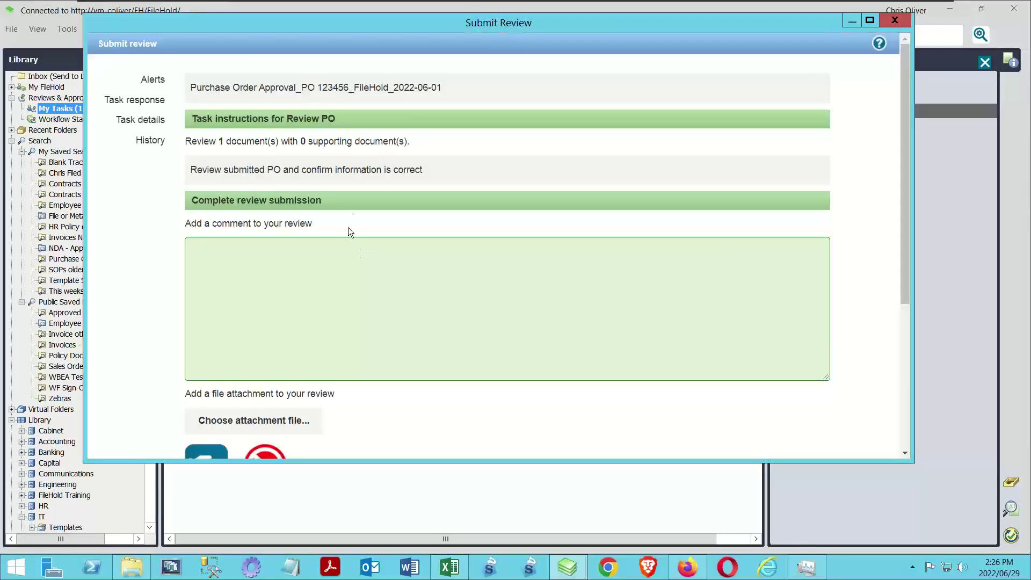
Enter the review comment 'For the thing discussed at the last meeting' and submit the review
{"action": "left_click", "coordinate": [255, 296]}
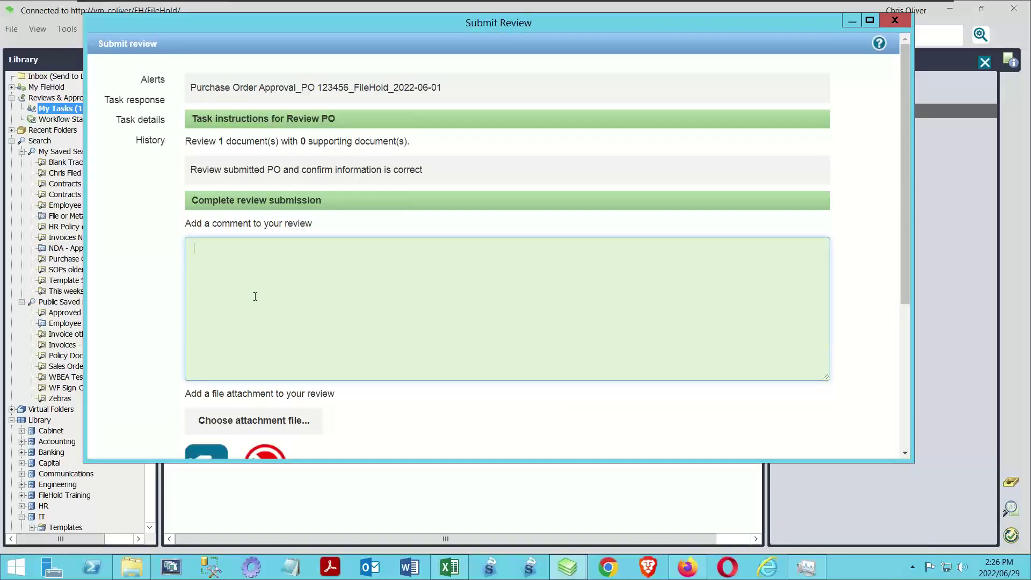
{"action": "type", "text": "For the thing discussed at"}
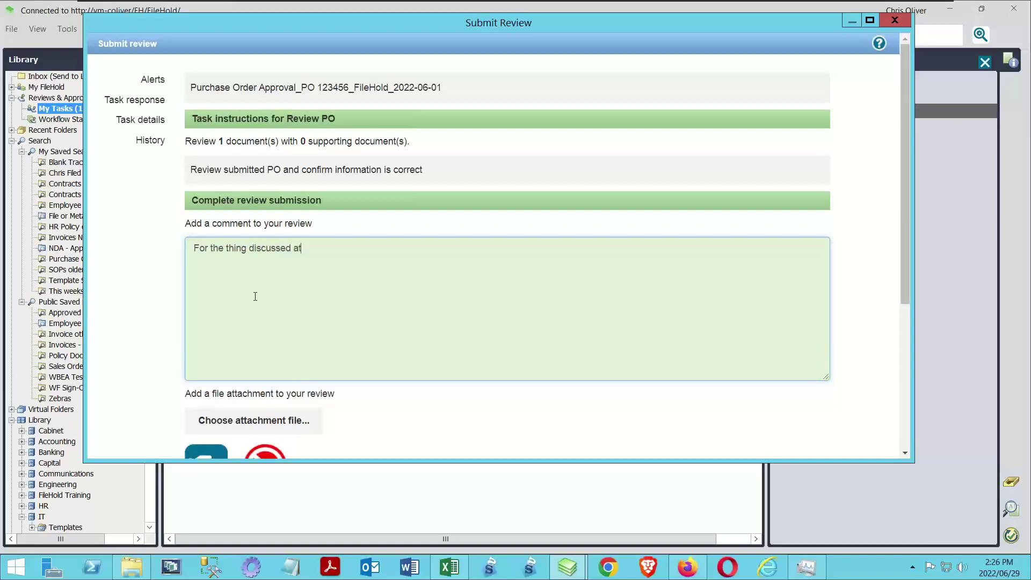
{"action": "type", "text": " the last meeting"}
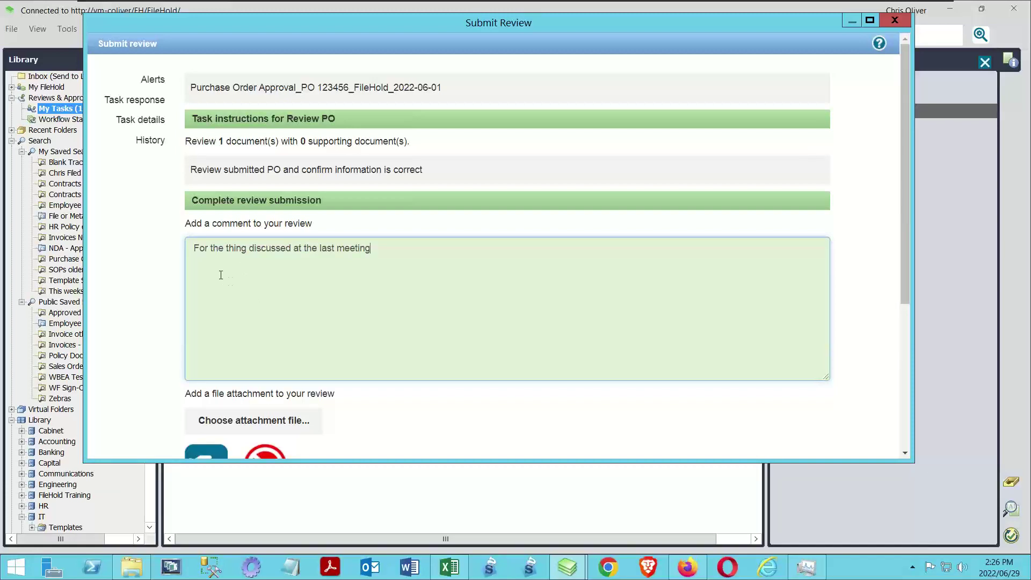
{"action": "scroll", "coordinate": [154, 287], "scroll_direction": "down", "scroll_amount": 3}
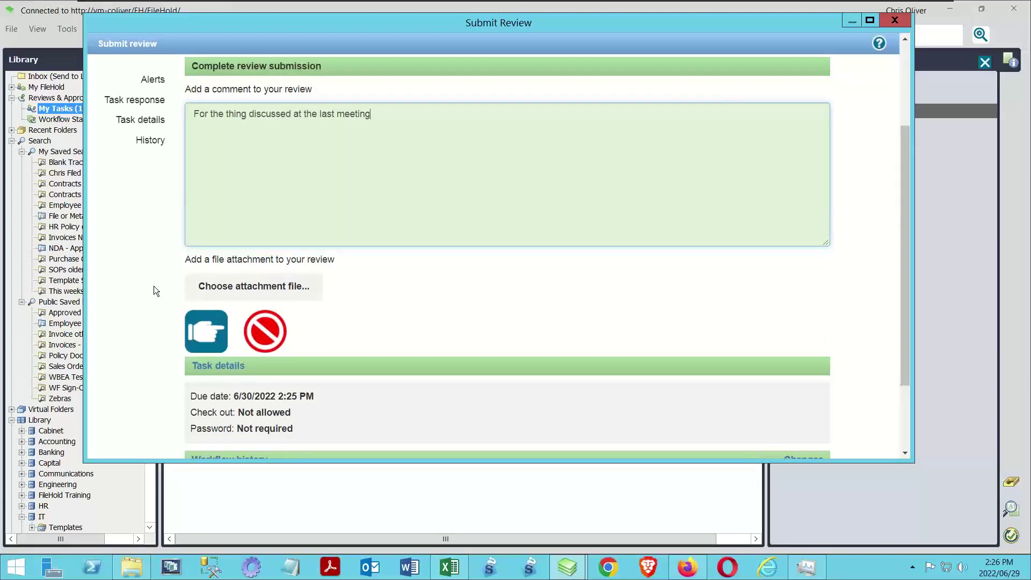
{"action": "scroll", "coordinate": [154, 285], "scroll_direction": "down", "scroll_amount": 3}
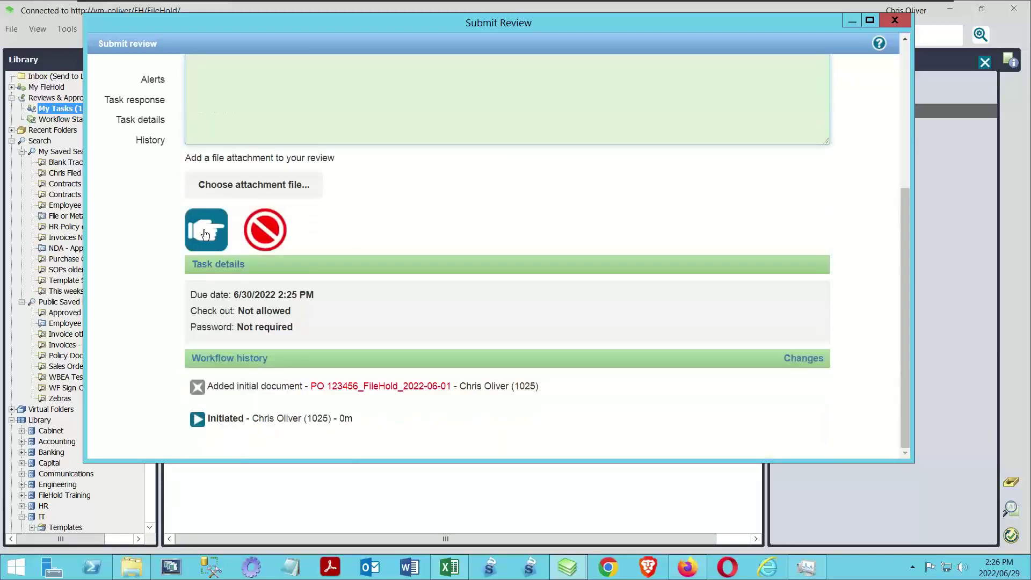
{"action": "left_click", "coordinate": [206, 235]}
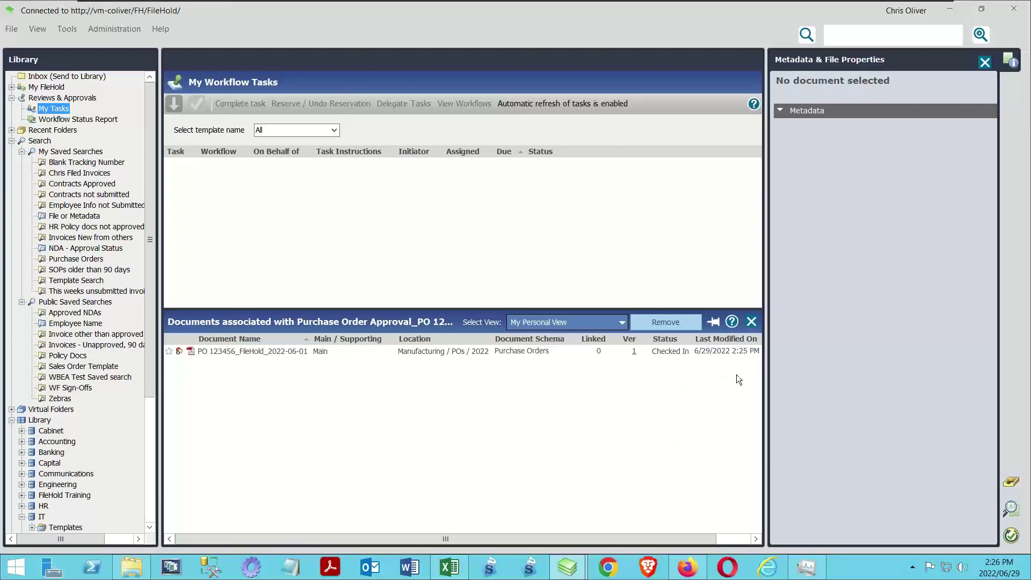
Expand the Purchase Order Approval_PO 123456 row in the Workflow Status Report to show its review and approval steps
{"action": "left_click", "coordinate": [81, 120]}
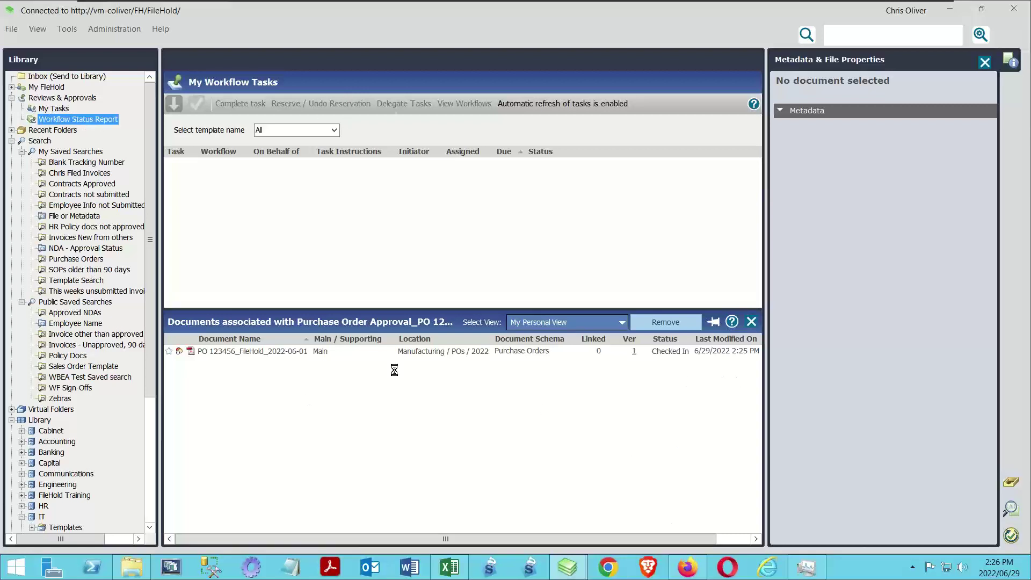
{"action": "left_click", "coordinate": [168, 129]}
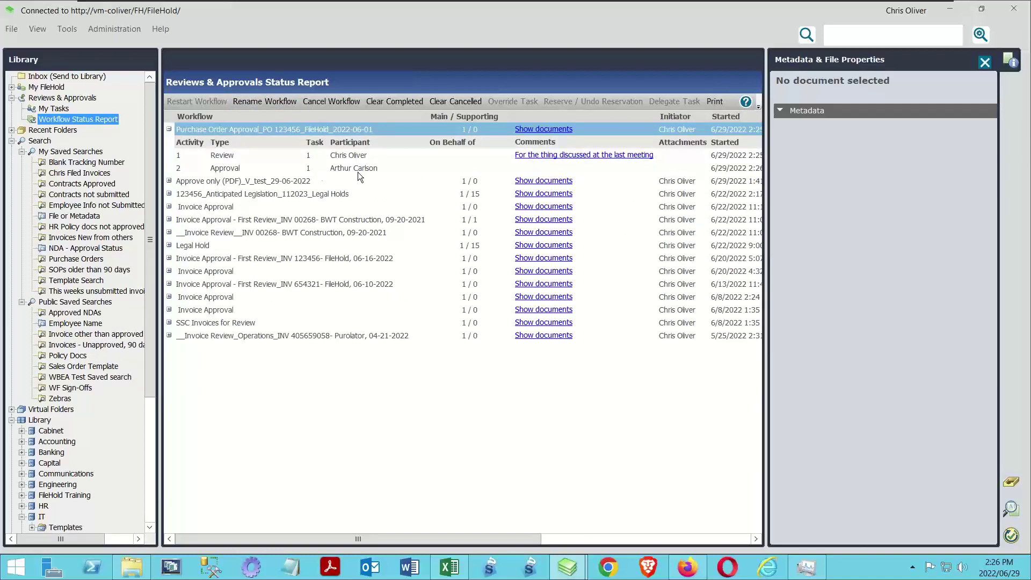
{"action": "left_click", "coordinate": [688, 567]}
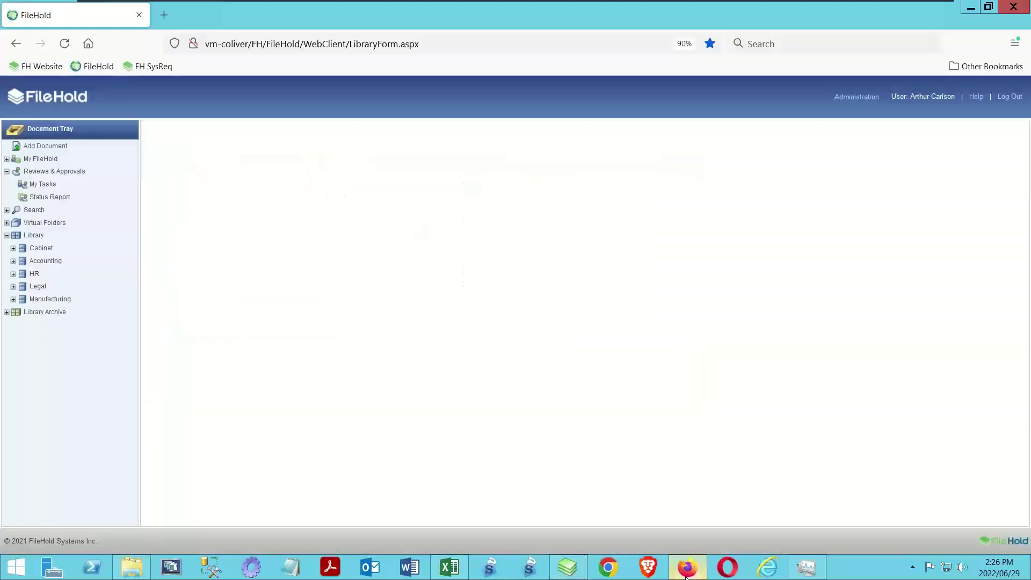
In the refreshed web client, show the PO approval task's documents, select the Approve task and begin completing it
{"action": "left_click", "coordinate": [70, 44]}
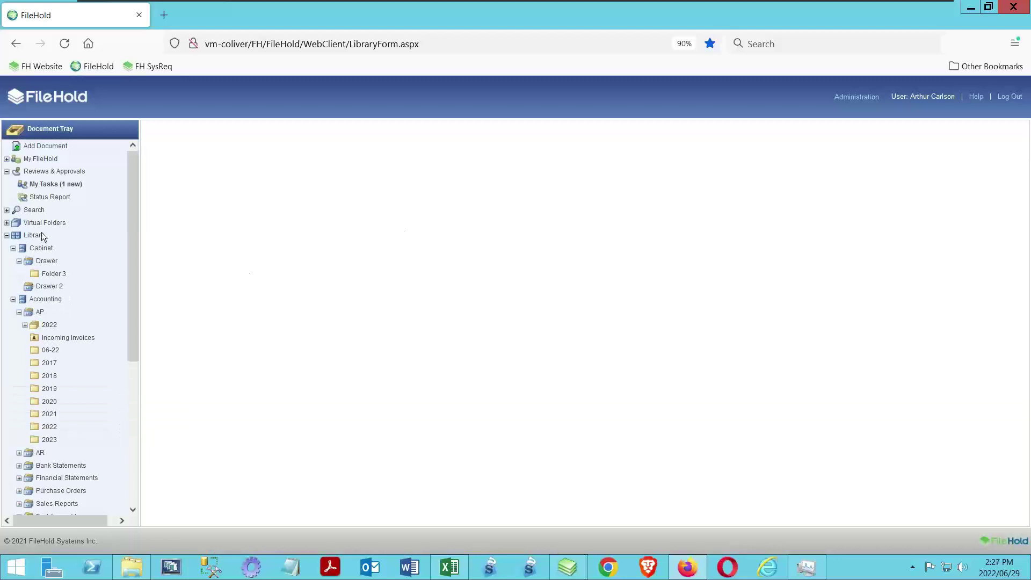
{"action": "left_click", "coordinate": [35, 186]}
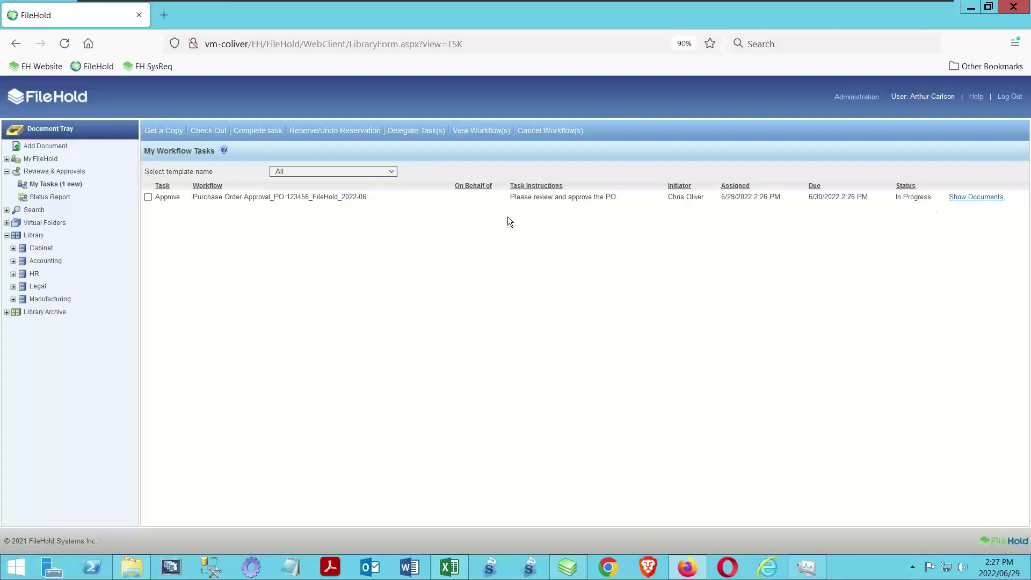
{"action": "left_click", "coordinate": [991, 197]}
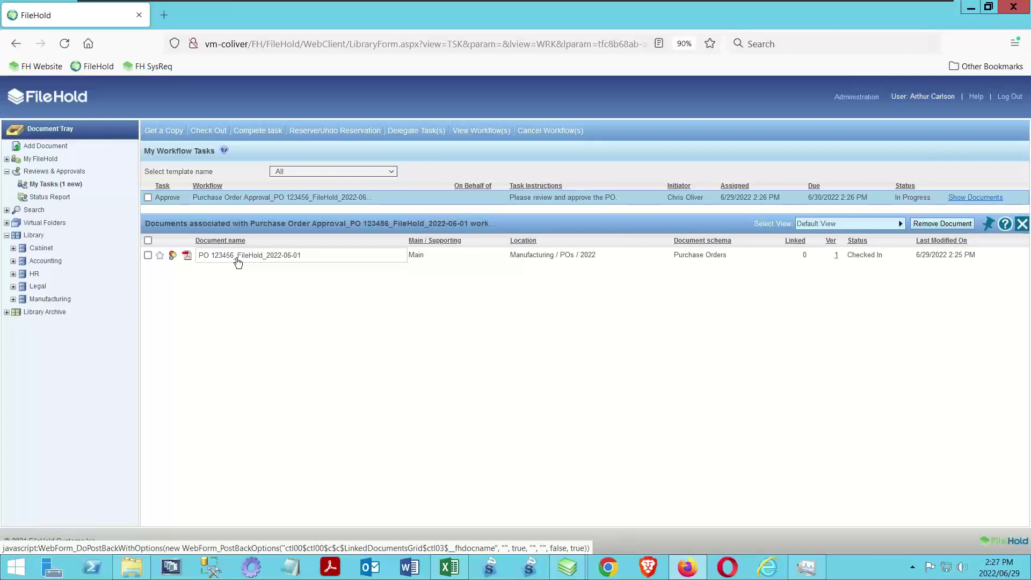
{"action": "left_click", "coordinate": [149, 198]}
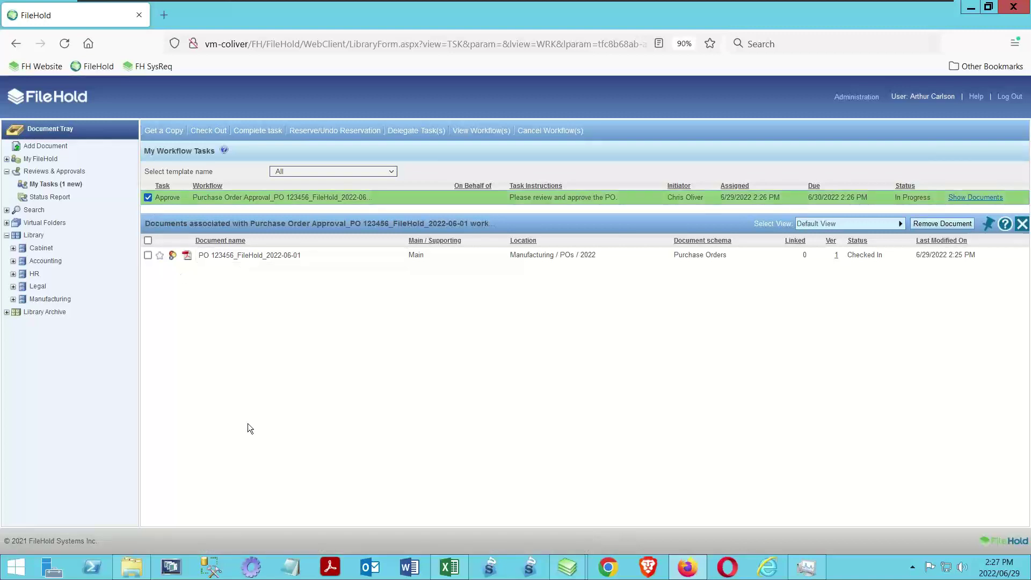
{"action": "left_click", "coordinate": [240, 131]}
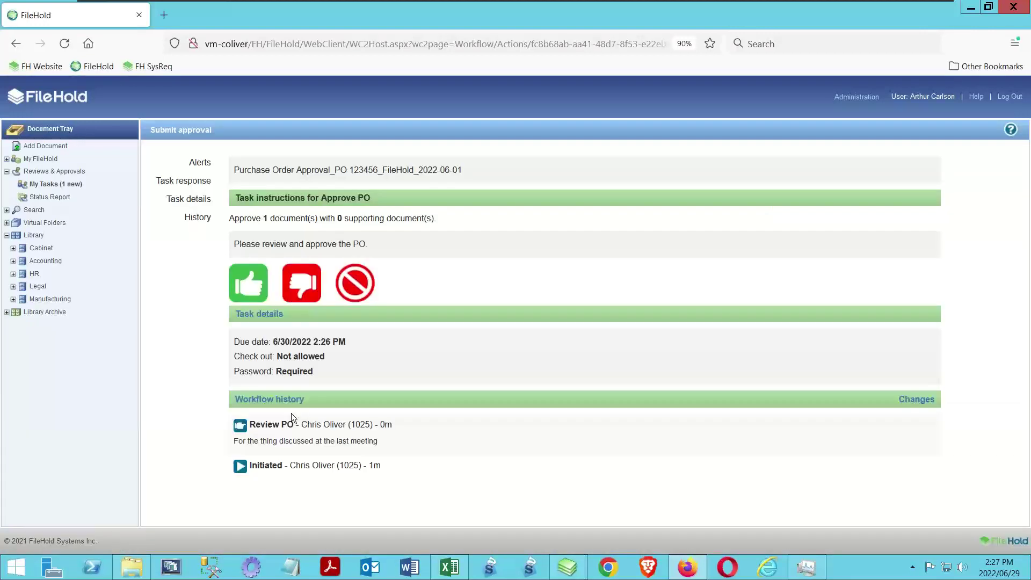
Choose to approve the PO and enter the comment 'Fine, go ahead'
{"action": "left_click", "coordinate": [252, 293]}
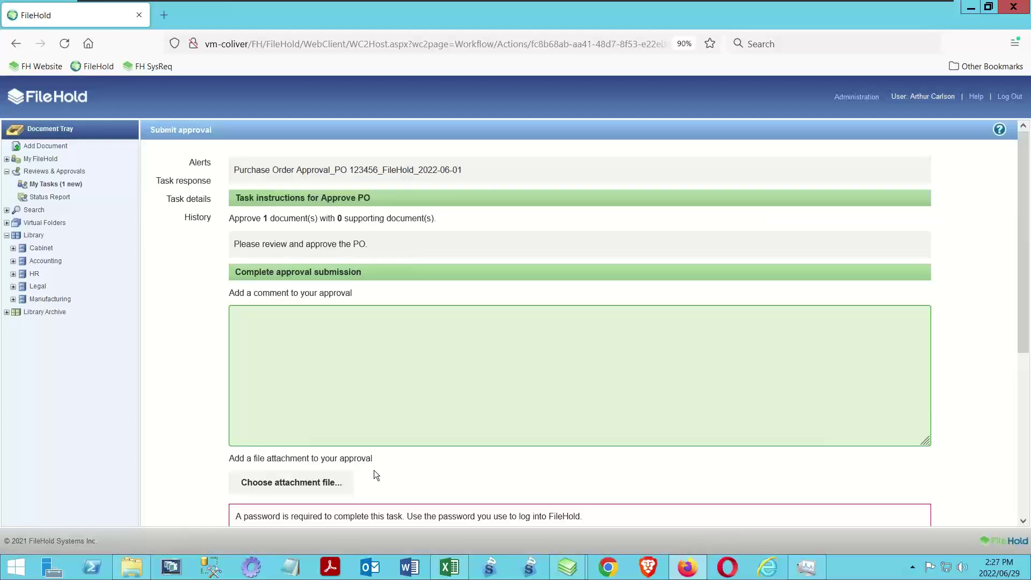
{"action": "scroll", "coordinate": [315, 281], "scroll_direction": "down", "scroll_amount": 2}
{"action": "left_click", "coordinate": [314, 283]}
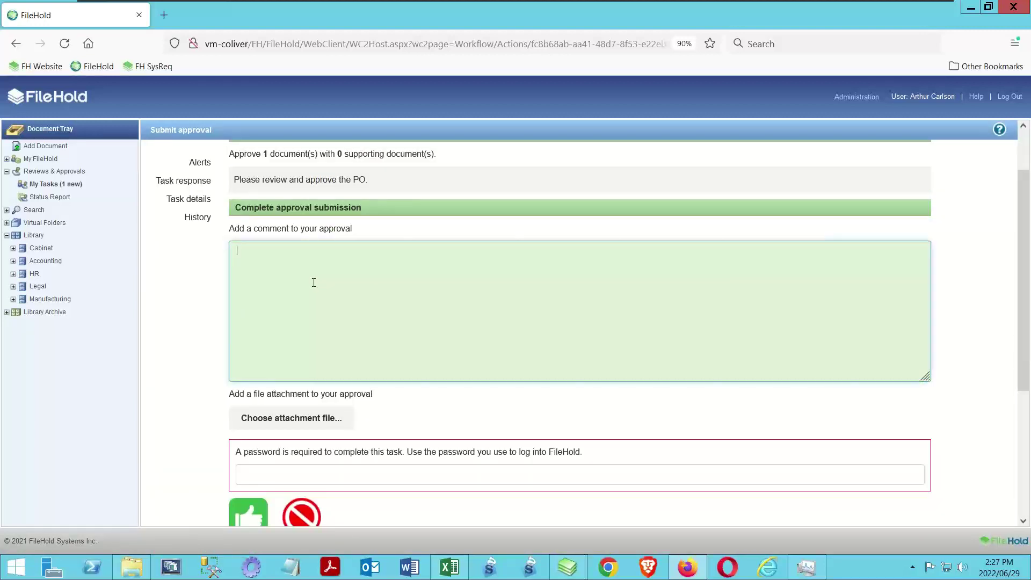
{"action": "type", "text": "Fine, go ahead"}
Enter the account password and submit the approval
{"action": "scroll", "coordinate": [301, 293], "scroll_direction": "down", "scroll_amount": 2}
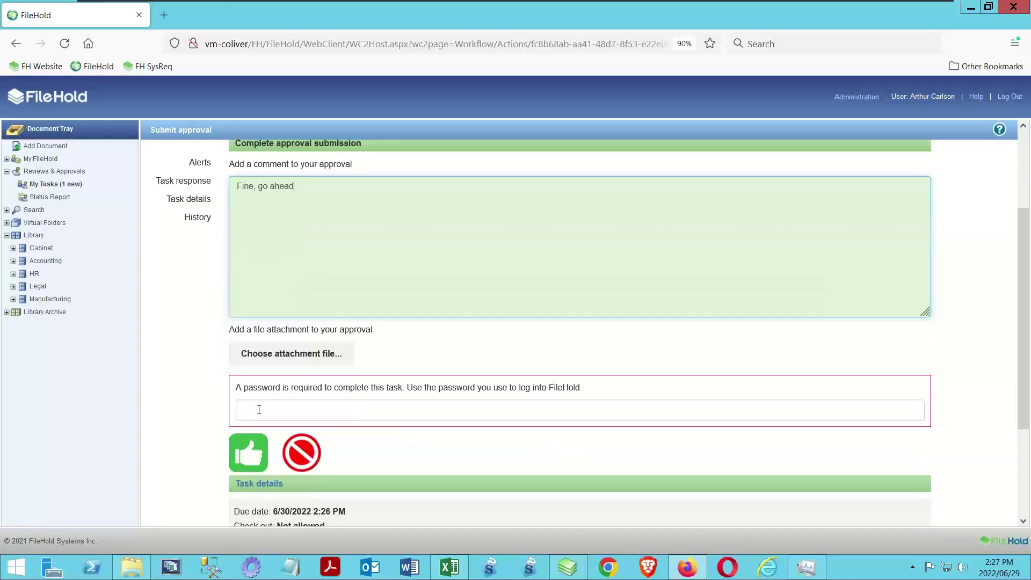
{"action": "left_click", "coordinate": [260, 411]}
{"action": "left_click", "coordinate": [255, 413]}
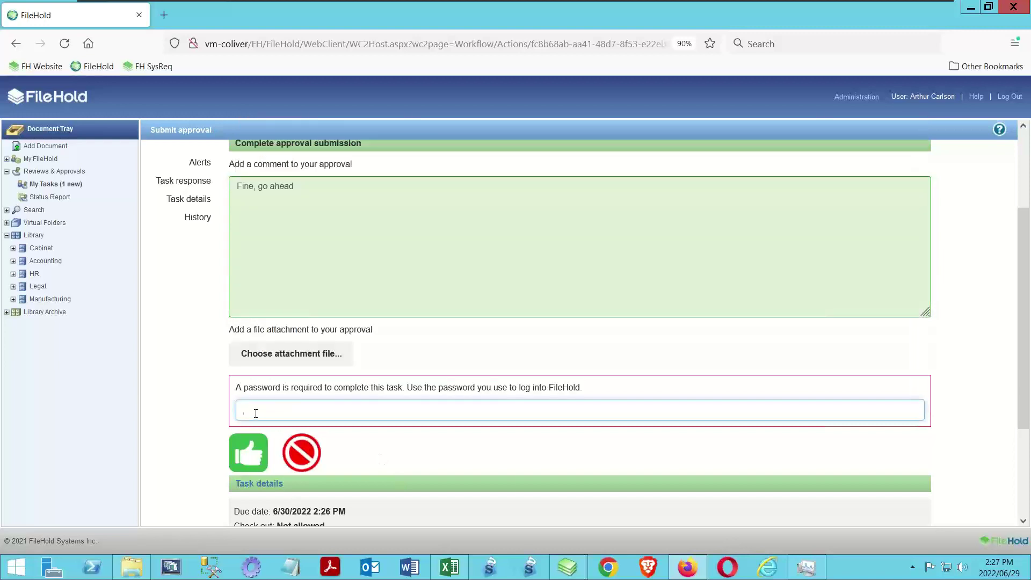
{"action": "type", "text": "*****"}
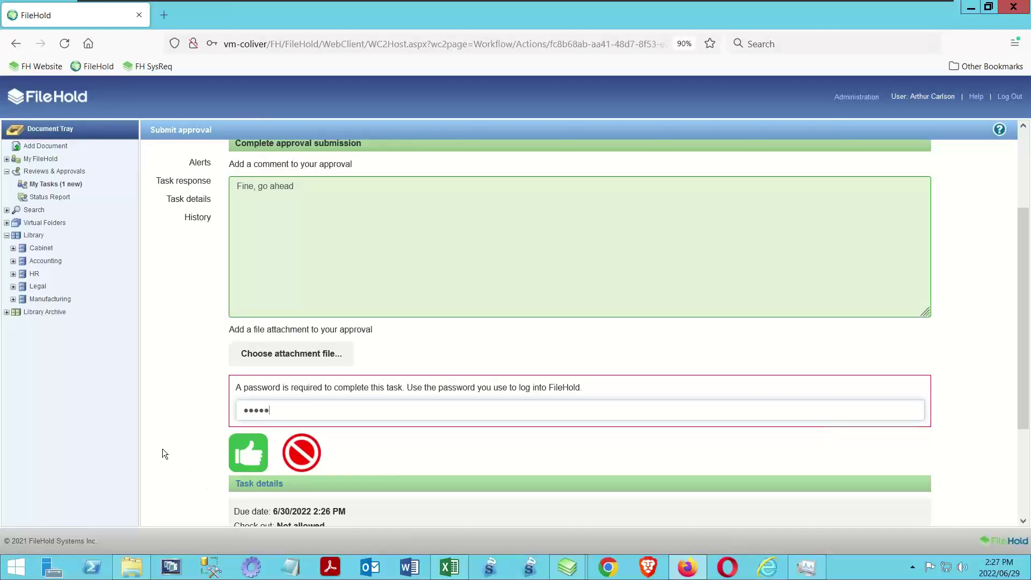
{"action": "left_click", "coordinate": [255, 460]}
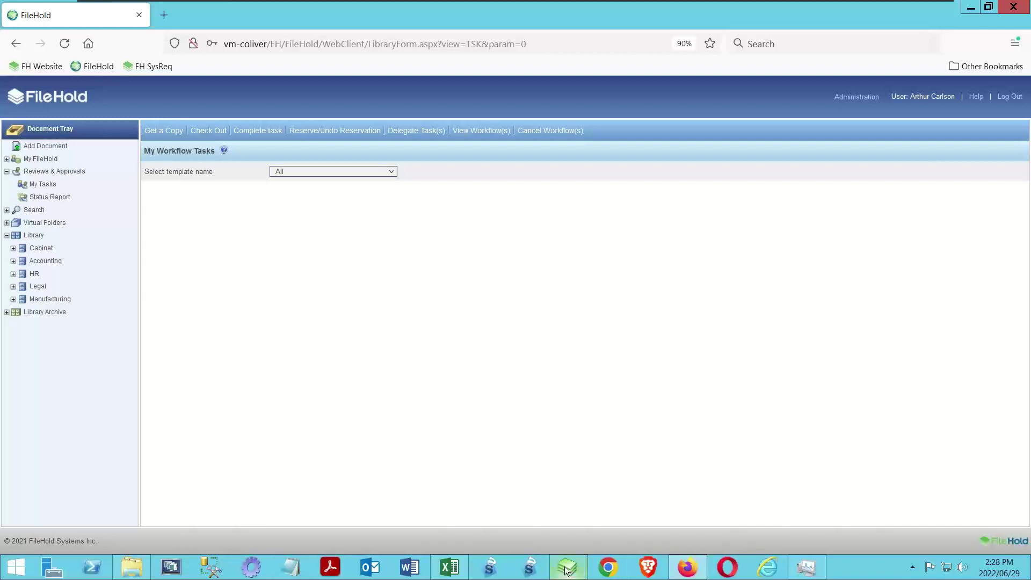
In FileHold Desktop, list the PO 123456 workflow's documents and load the document's version 2 properties
{"action": "mouse_move", "coordinate": [567, 568]}
{"action": "left_click", "coordinate": [478, 493]}
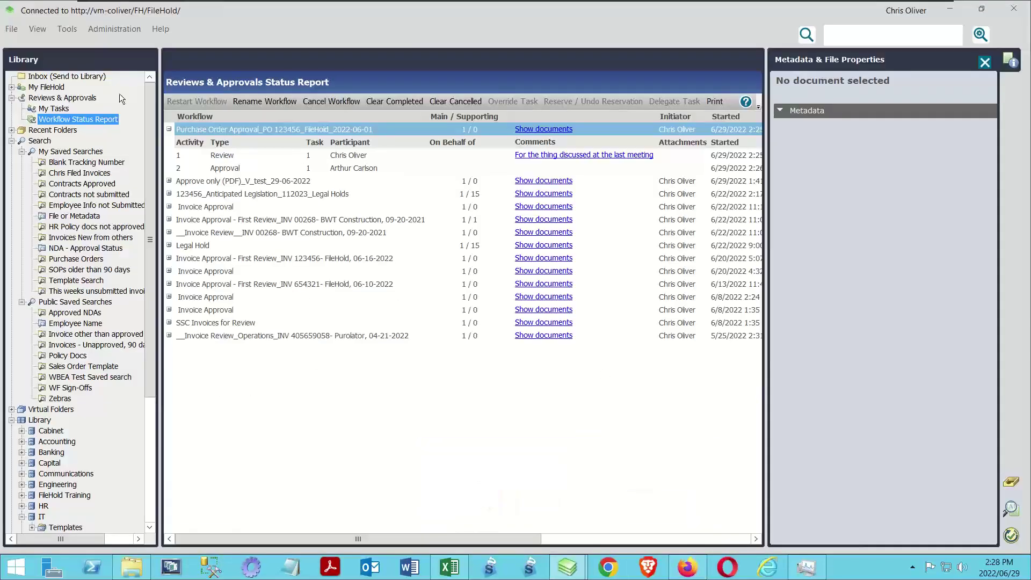
{"action": "left_click", "coordinate": [69, 117]}
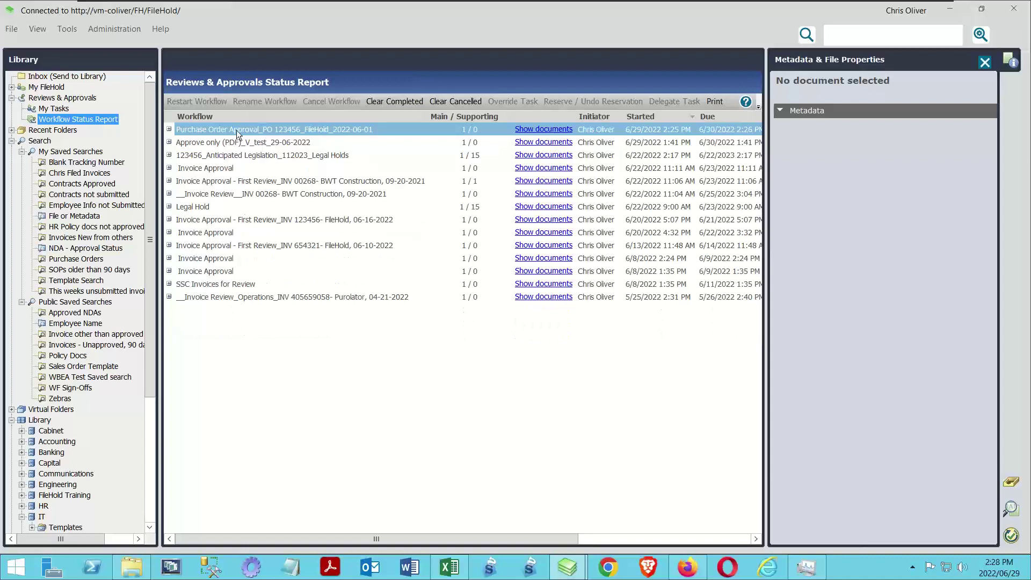
{"action": "left_click", "coordinate": [169, 129]}
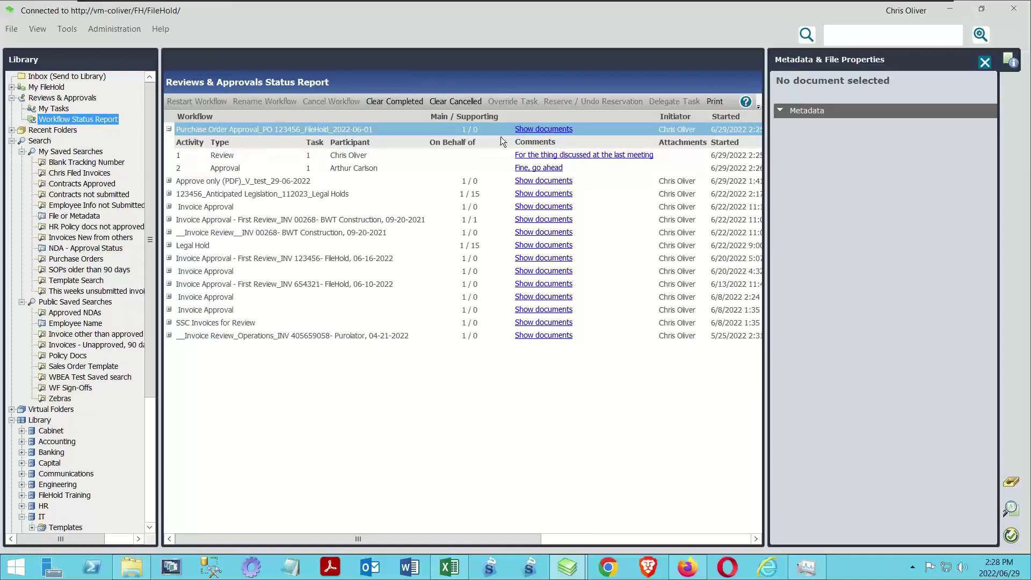
{"action": "left_click", "coordinate": [531, 130]}
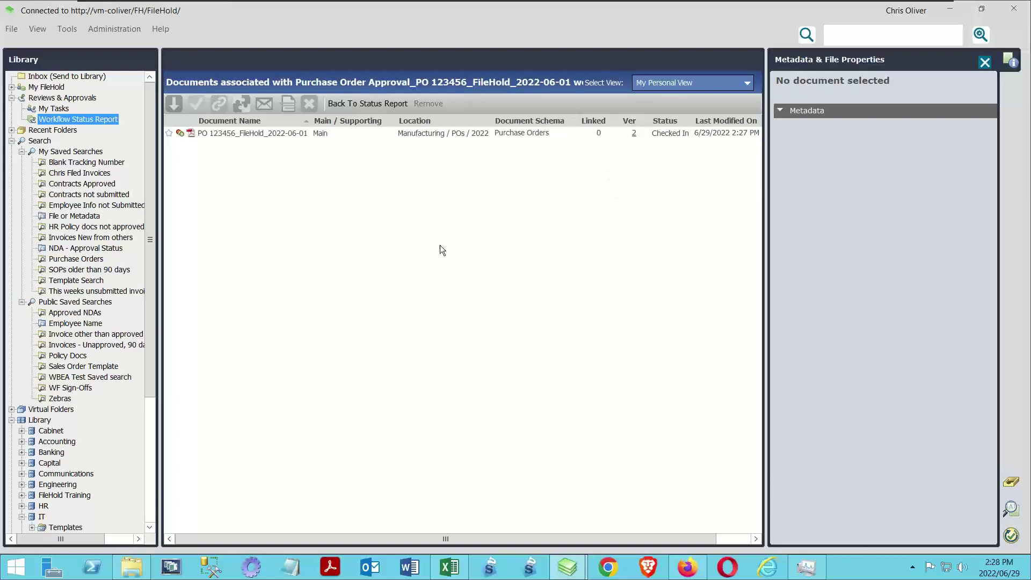
{"action": "right_click", "coordinate": [260, 131]}
{"action": "left_click", "coordinate": [518, 343]}
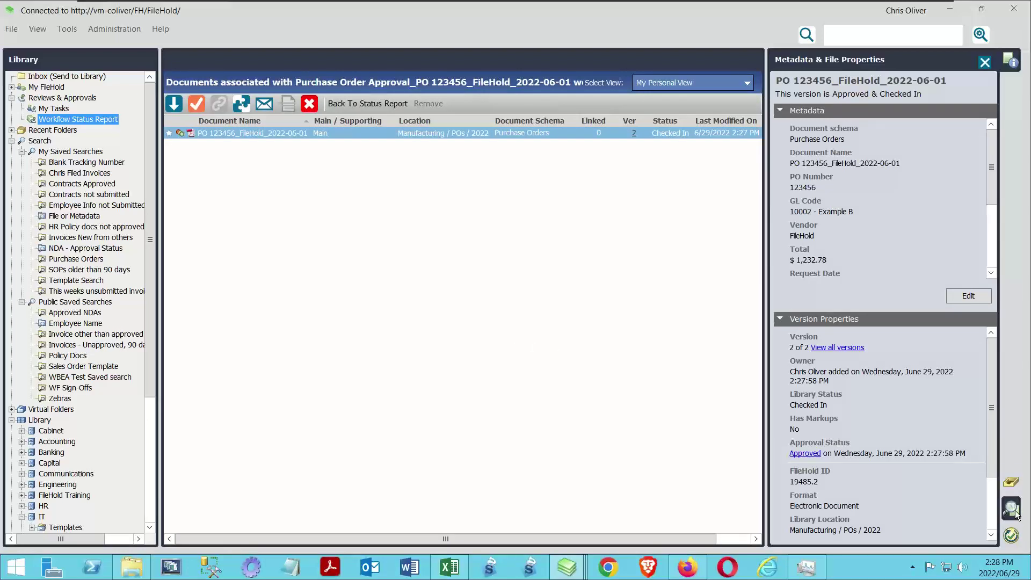
Maximize the PO 123456 viewer and scroll to the page-2 sign-off sheet with approval details and metadata
{"action": "mouse_move", "coordinate": [573, 566]}
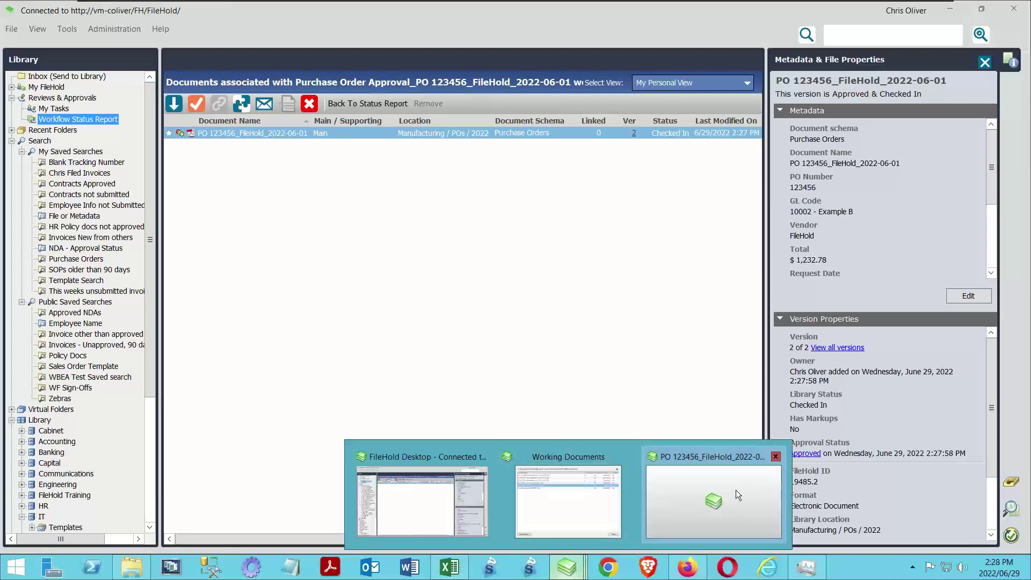
{"action": "left_click", "coordinate": [716, 499]}
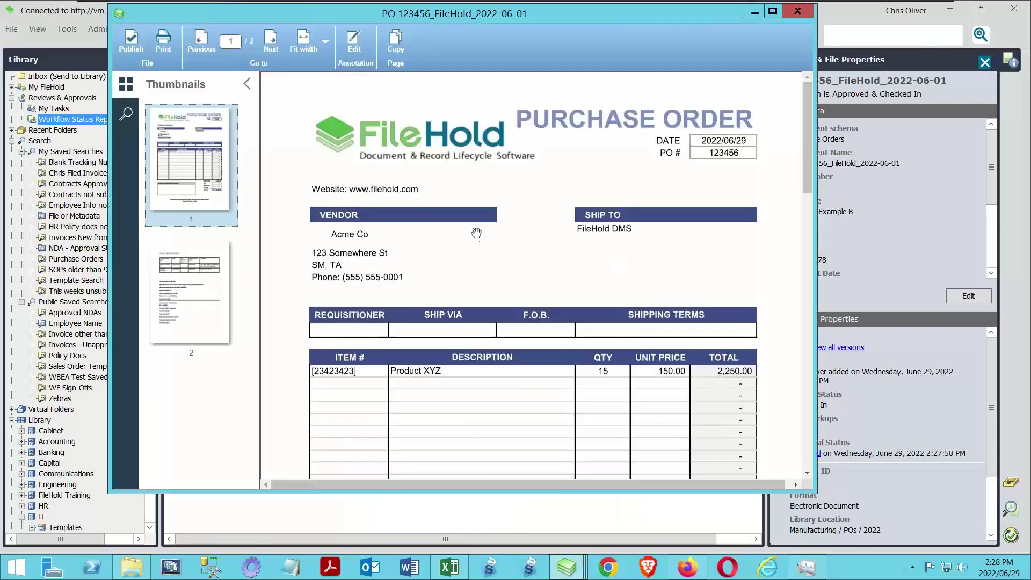
{"action": "left_click", "coordinate": [775, 10]}
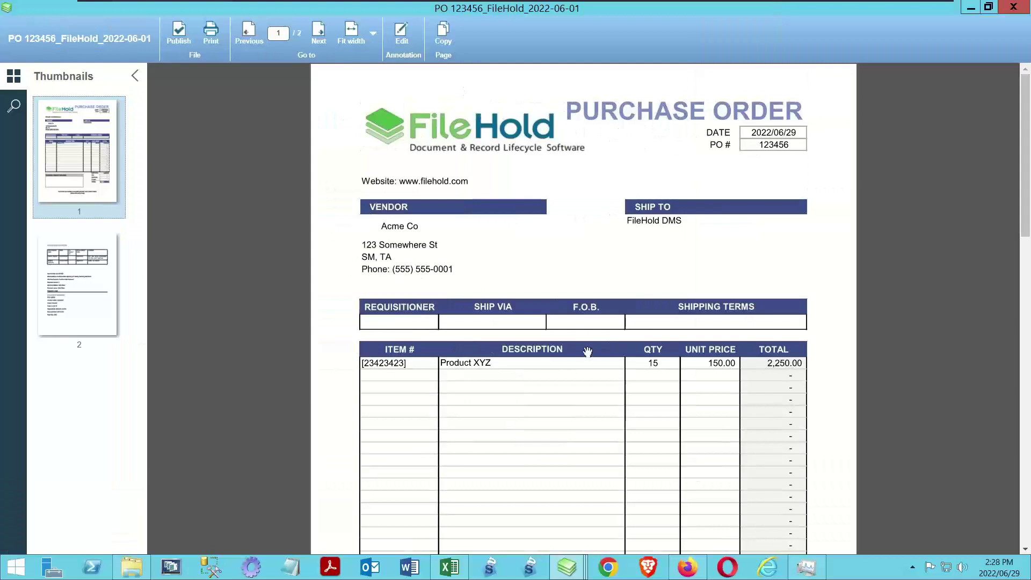
{"action": "scroll", "coordinate": [587, 353], "scroll_direction": "down", "scroll_amount": 5}
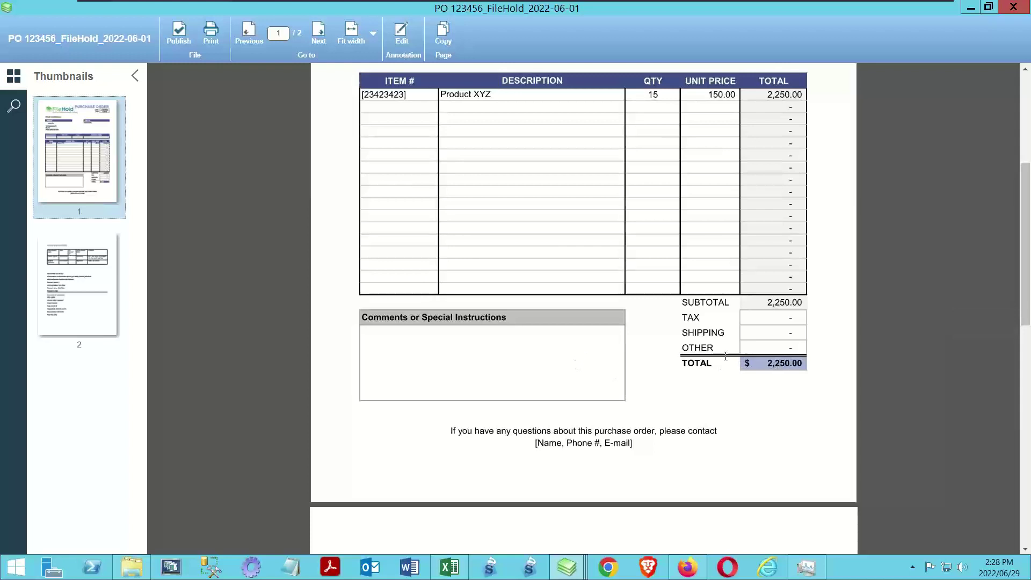
{"action": "scroll", "coordinate": [690, 361], "scroll_direction": "down", "scroll_amount": 4}
{"action": "scroll", "coordinate": [685, 361], "scroll_direction": "down", "scroll_amount": 2}
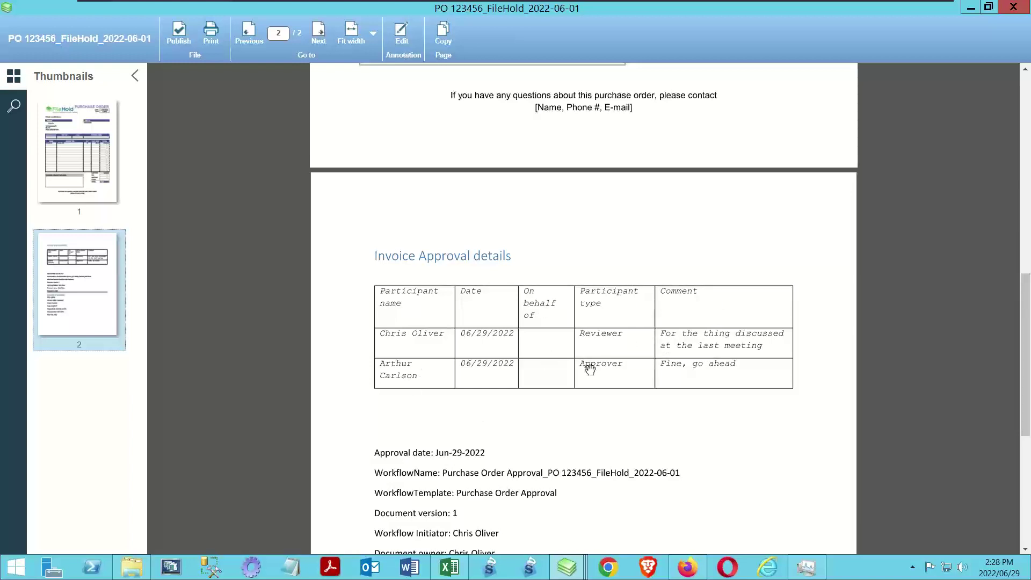
{"action": "scroll", "coordinate": [553, 392], "scroll_direction": "down", "scroll_amount": 3}
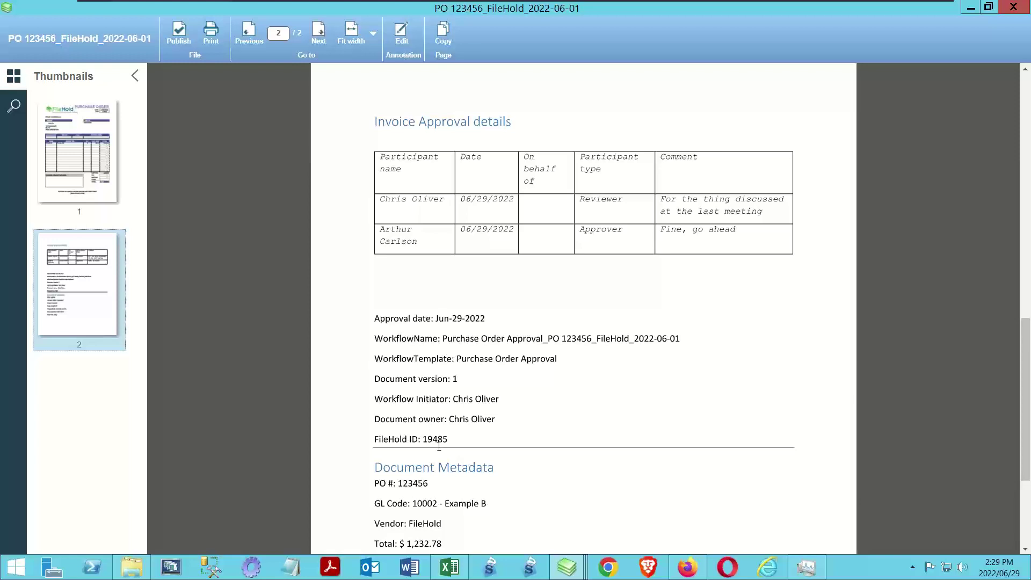
{"action": "scroll", "coordinate": [438, 445], "scroll_direction": "down", "scroll_amount": 3}
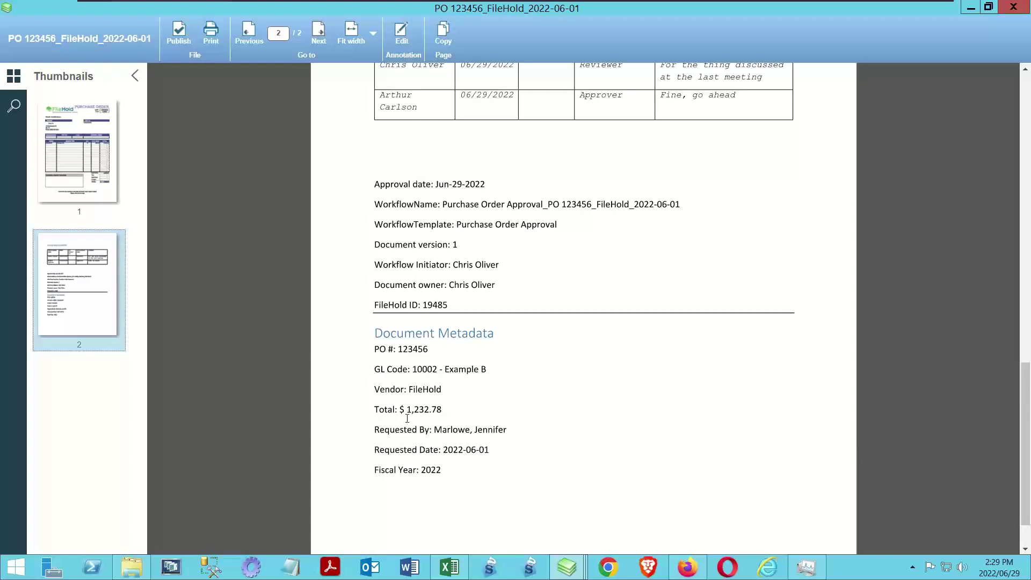
{"action": "scroll", "coordinate": [407, 418], "scroll_direction": "down", "scroll_amount": 1}
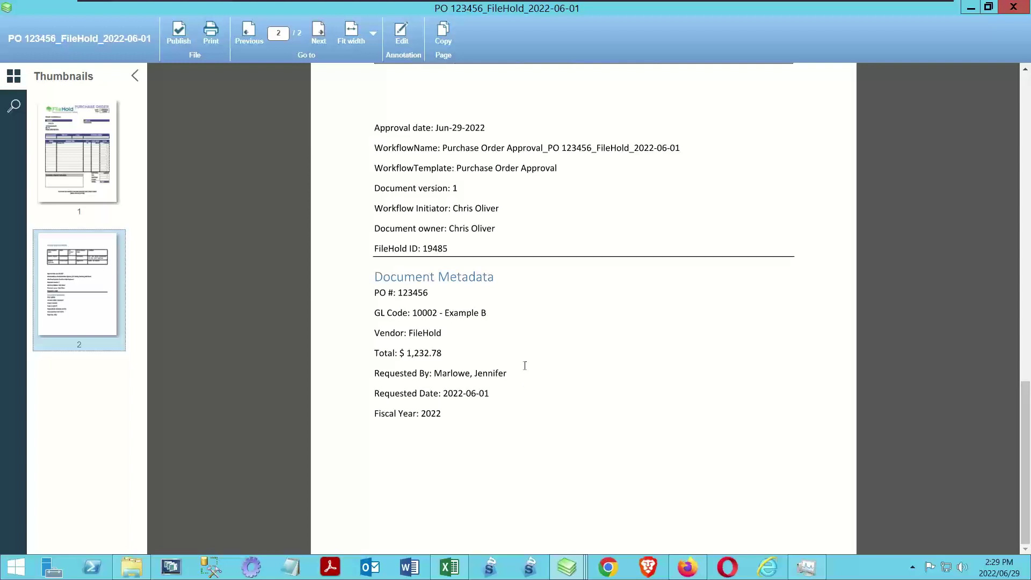
Go to the PO document's folder location and open its Approved sign-off record
{"action": "mouse_move", "coordinate": [566, 569]}
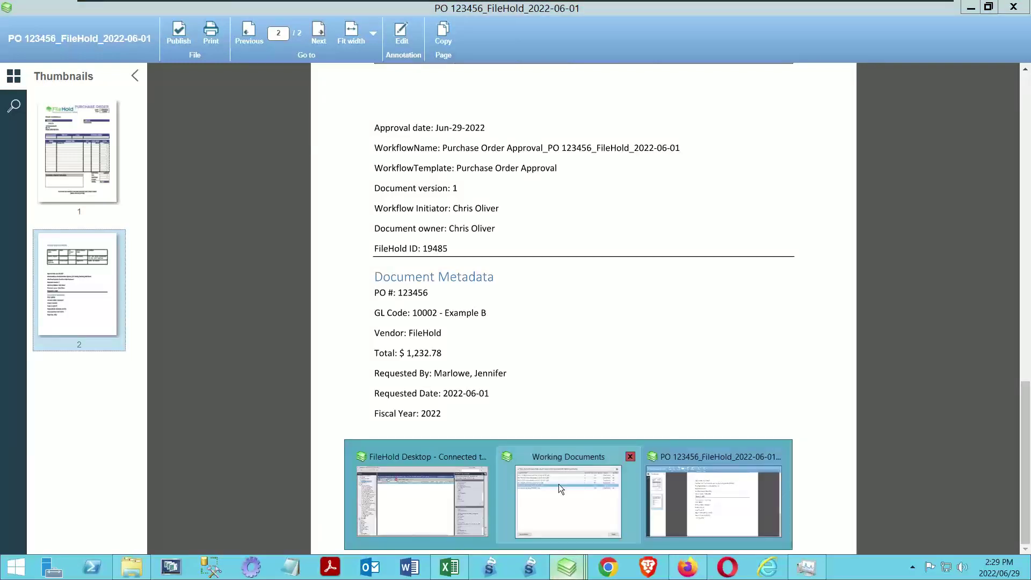
{"action": "left_click", "coordinate": [412, 486]}
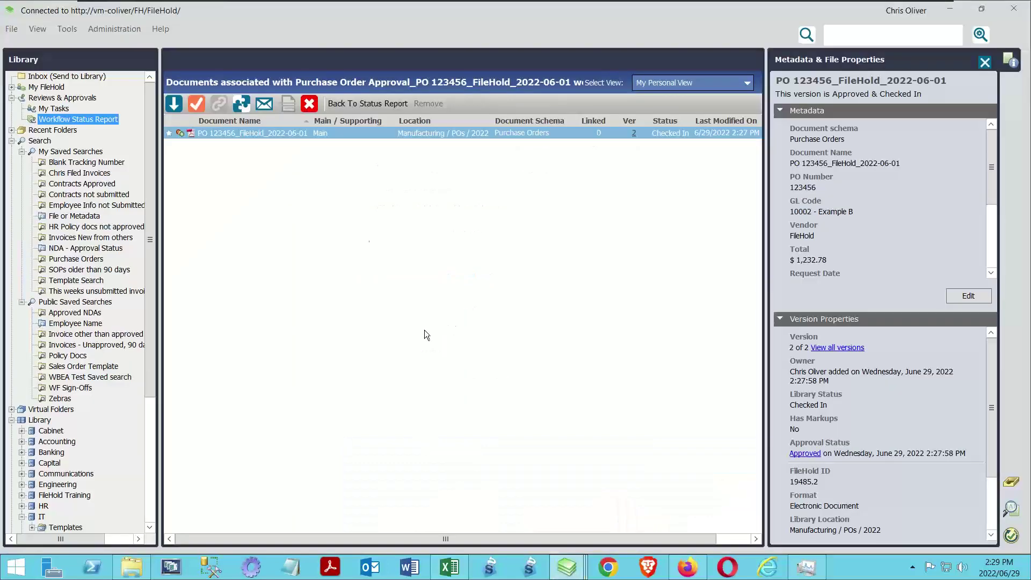
{"action": "right_click", "coordinate": [245, 134]}
{"action": "left_click", "coordinate": [295, 284]}
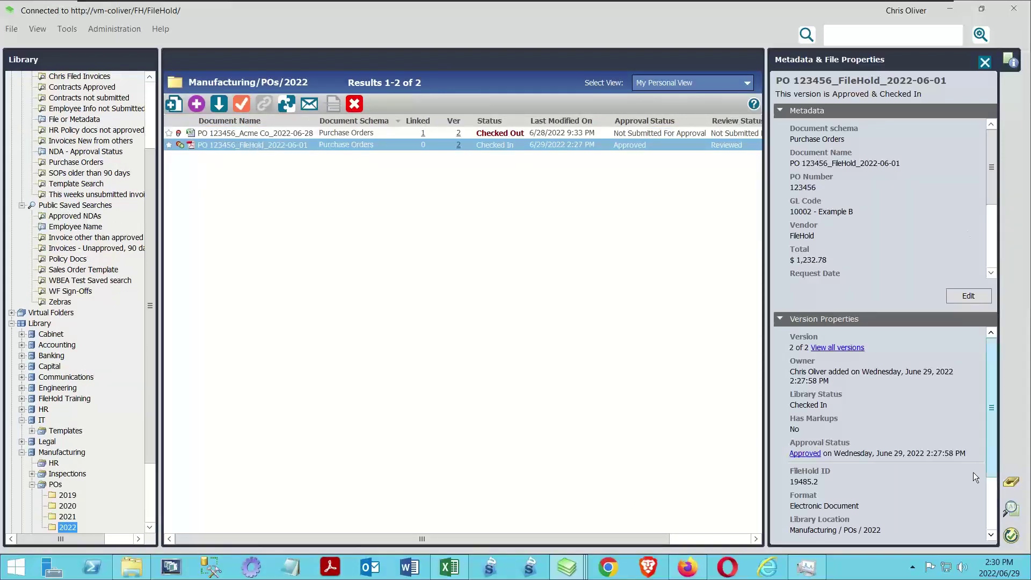
{"action": "left_click", "coordinate": [810, 455]}
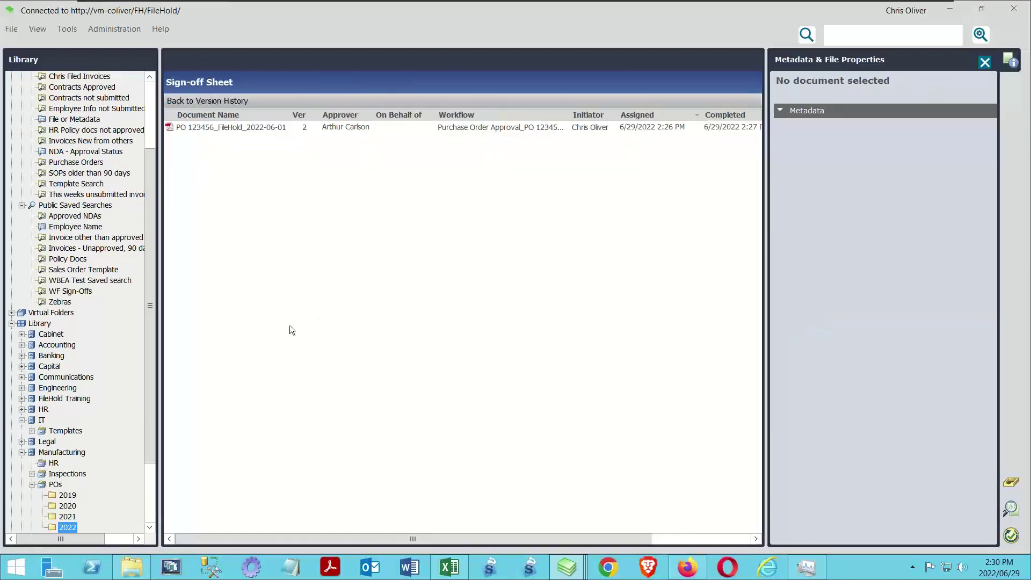
Select version 2 in the version history, then open PO Approval WF.docx from the WF Sign-Offs search
{"action": "left_click", "coordinate": [242, 100]}
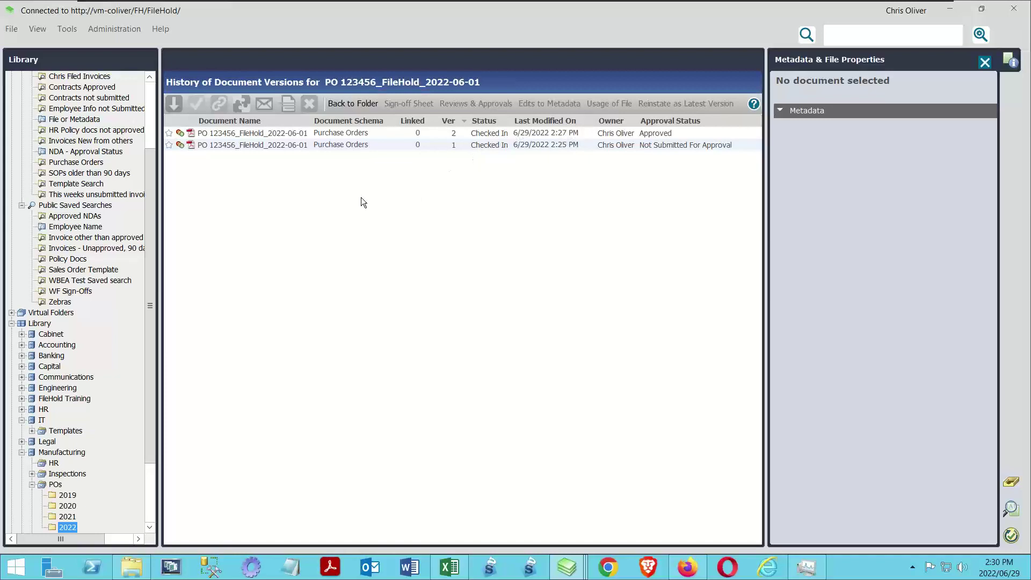
{"action": "left_click", "coordinate": [298, 135]}
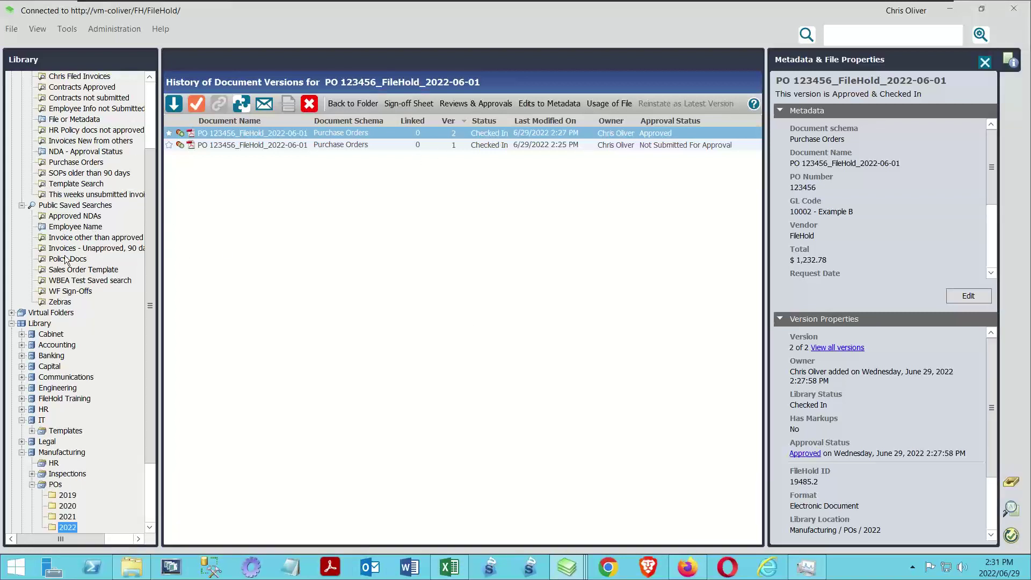
{"action": "left_click", "coordinate": [64, 291]}
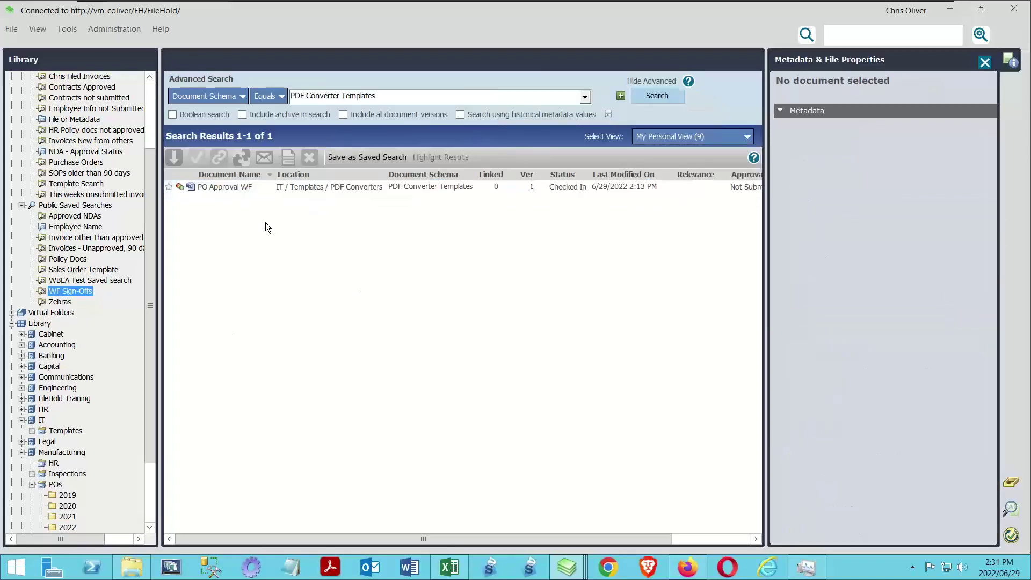
{"action": "double_click", "coordinate": [235, 187]}
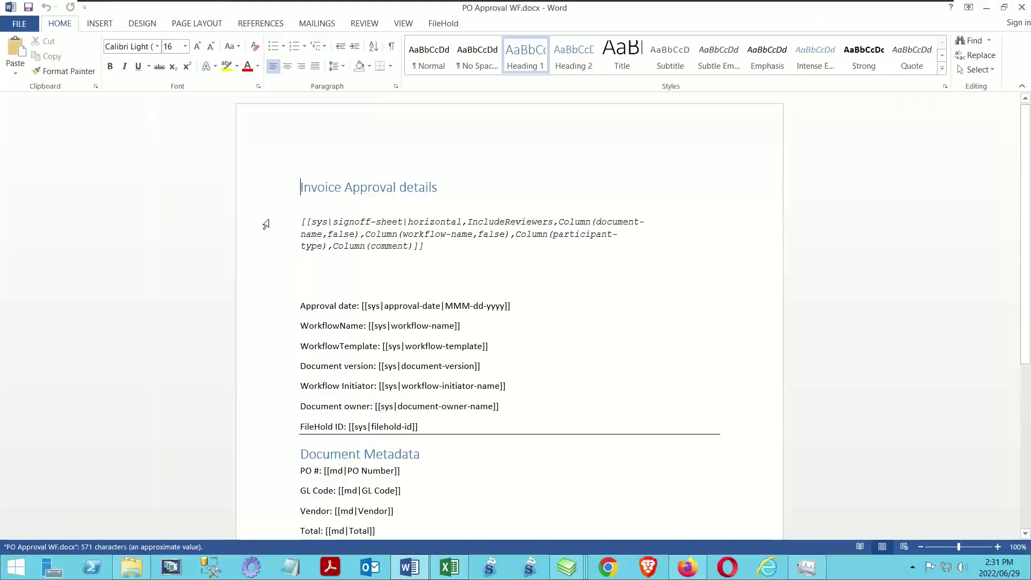
Select the sign-off sheet field paragraph in Word, then return to the PO 123456 viewer
{"action": "left_click_drag", "start_coordinate": [266, 224], "coordinate": [266, 250]}
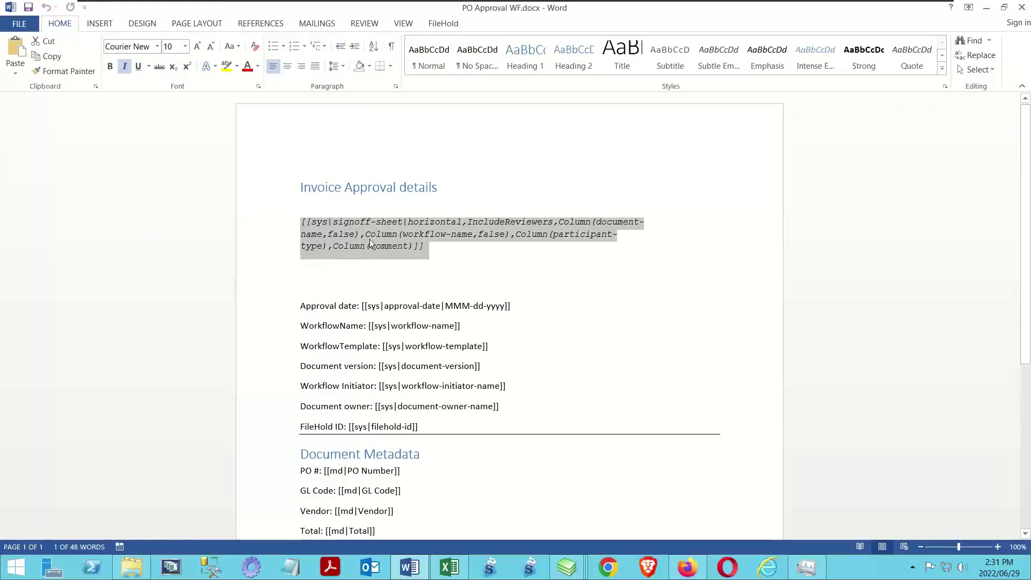
{"action": "left_click", "coordinate": [566, 567]}
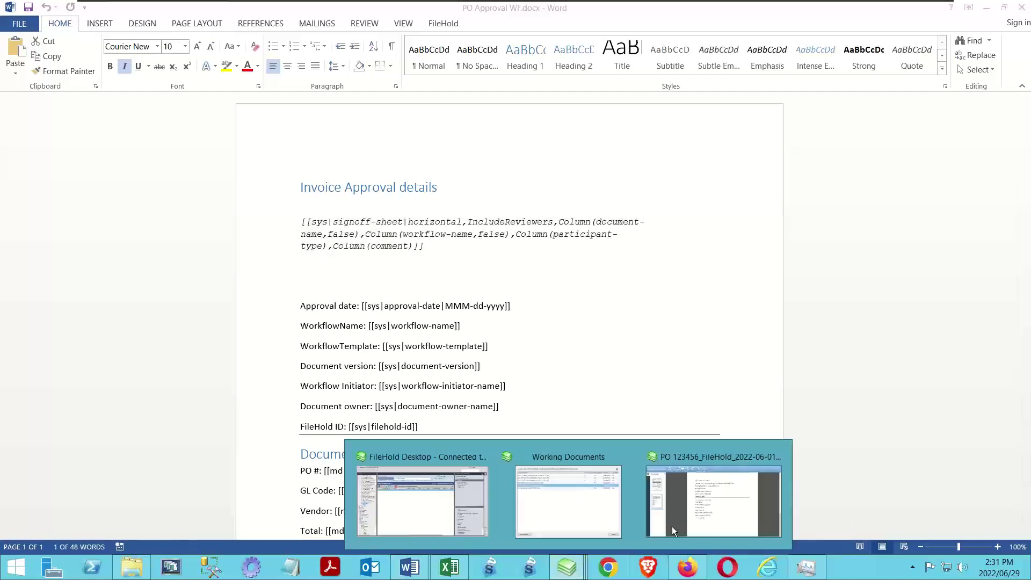
{"action": "left_click", "coordinate": [672, 527]}
{"action": "scroll", "coordinate": [490, 267], "scroll_direction": "up", "scroll_amount": 6}
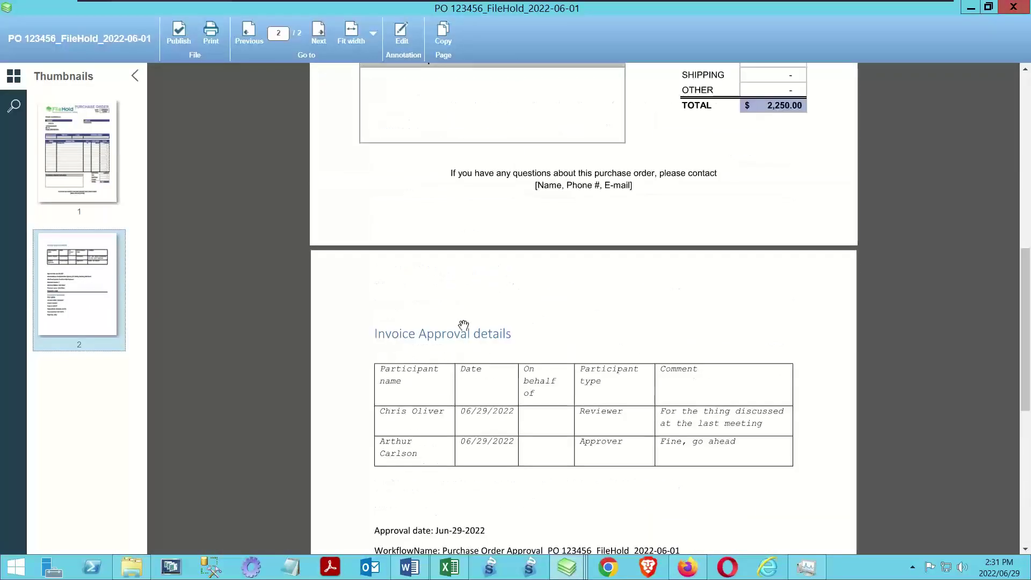